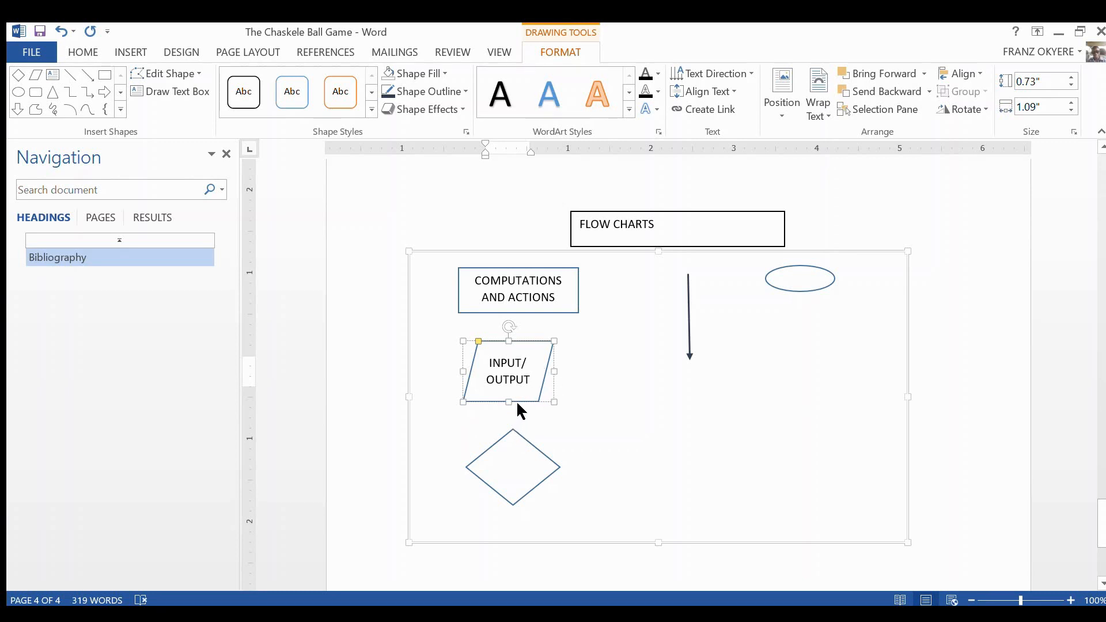
# Step: Enlarge the diamond below the parallelogram to about 1.35 by 1.86 inches and label it DECISIONS
pyautogui.click(521, 450)
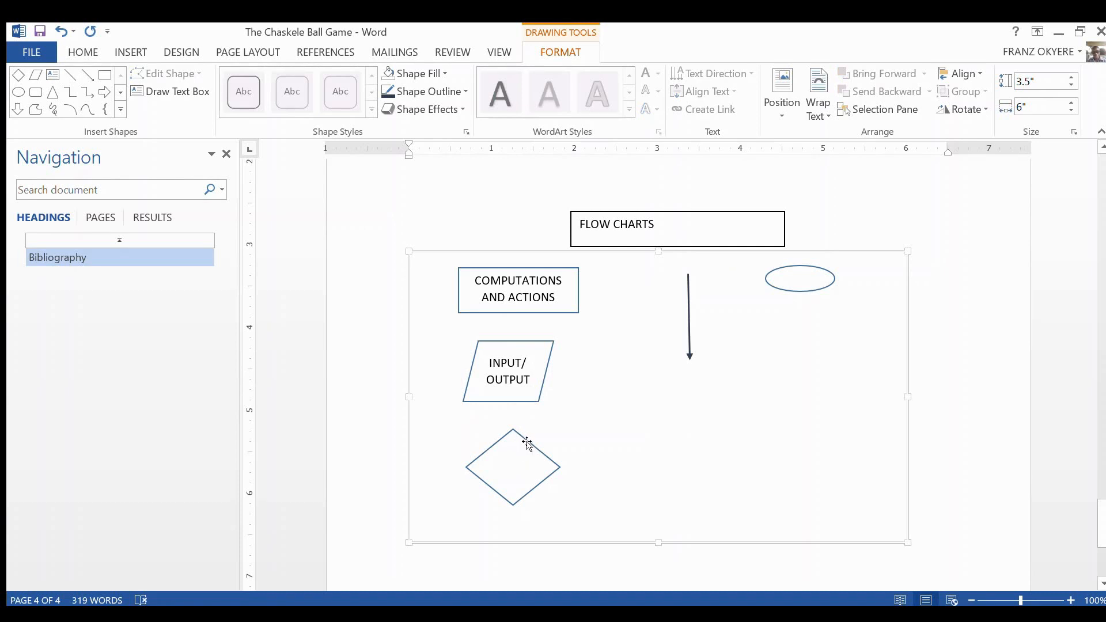
pyautogui.click(525, 440)
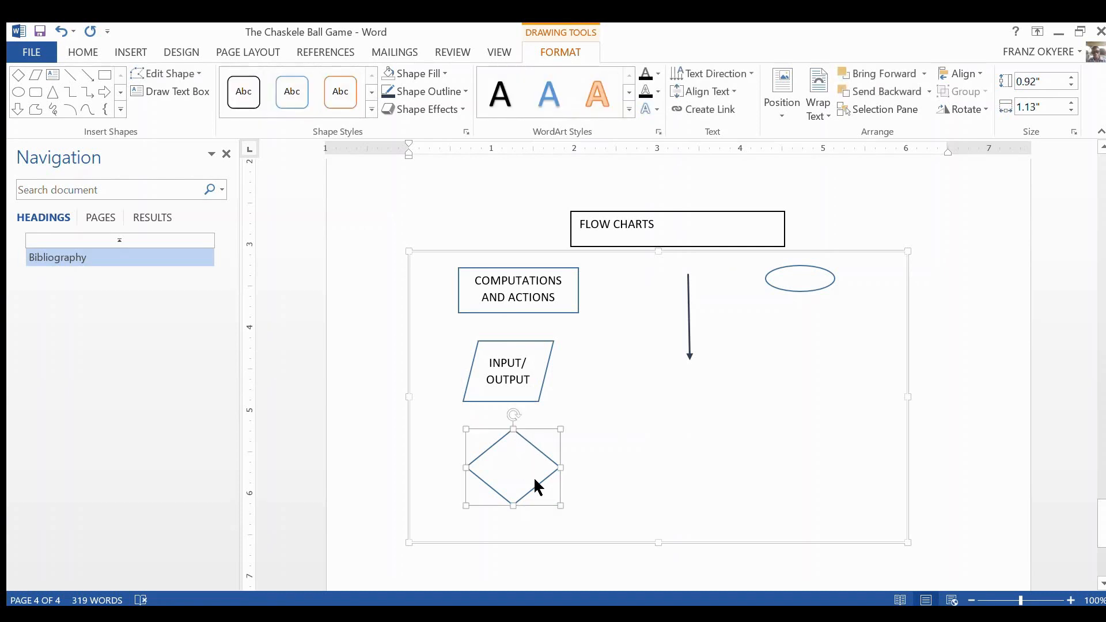
pyautogui.moveTo(566, 513); pyautogui.dragTo(598, 555)
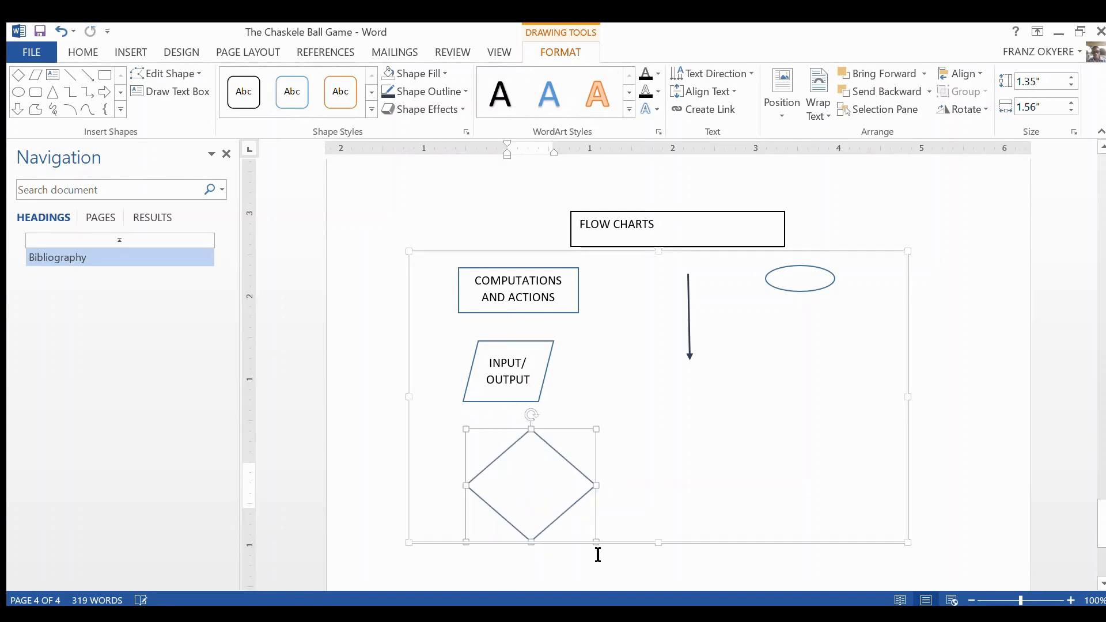
pyautogui.click(524, 490)
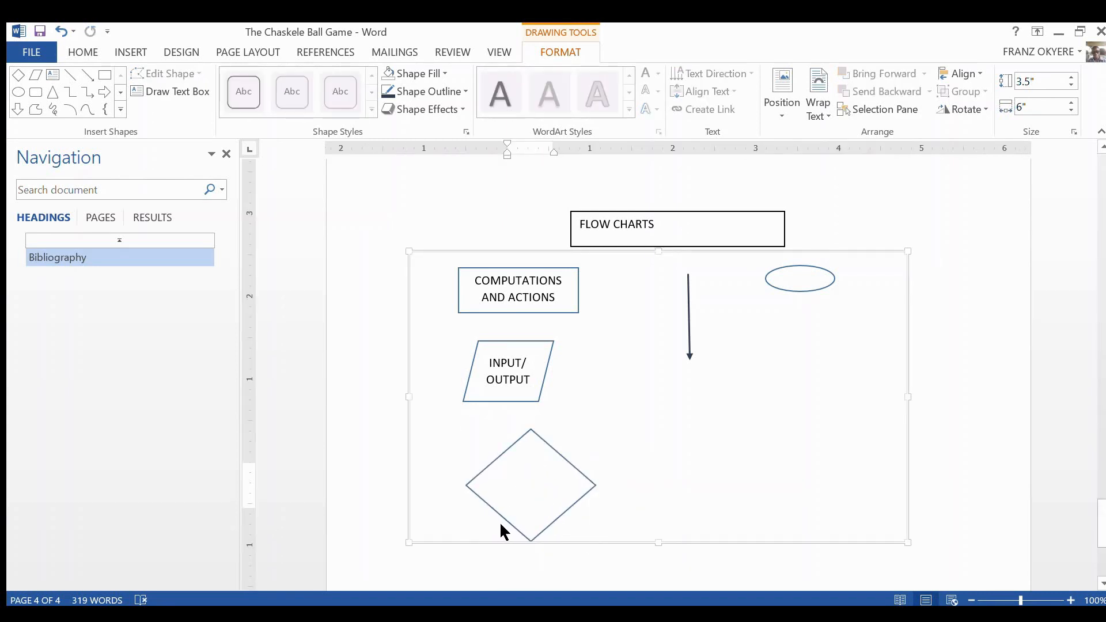
pyautogui.click(517, 531)
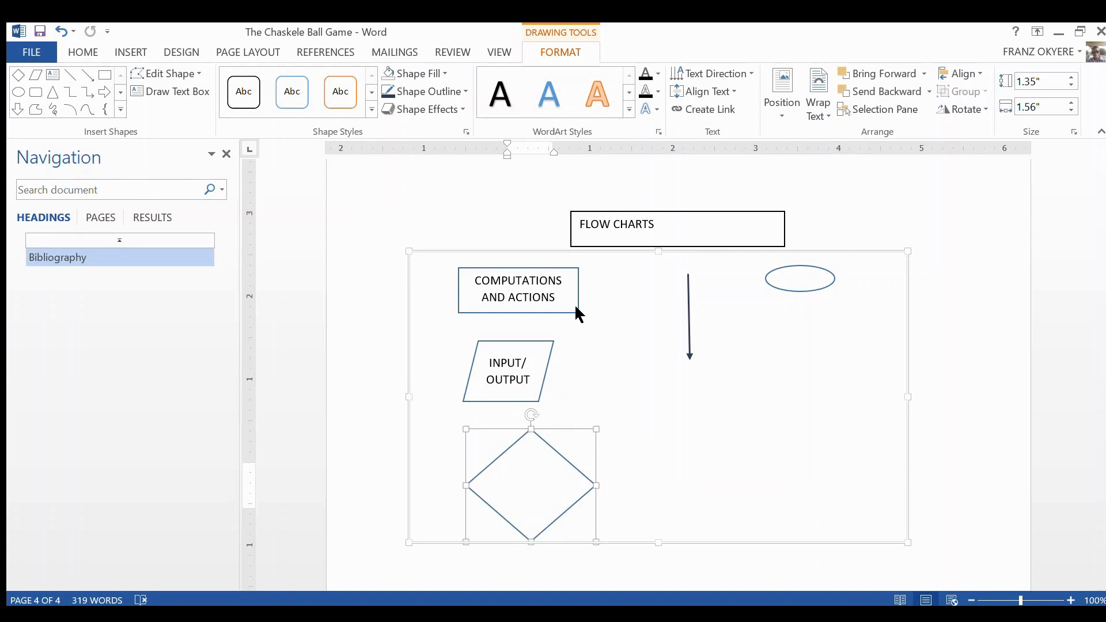
pyautogui.write('DECISIONS')
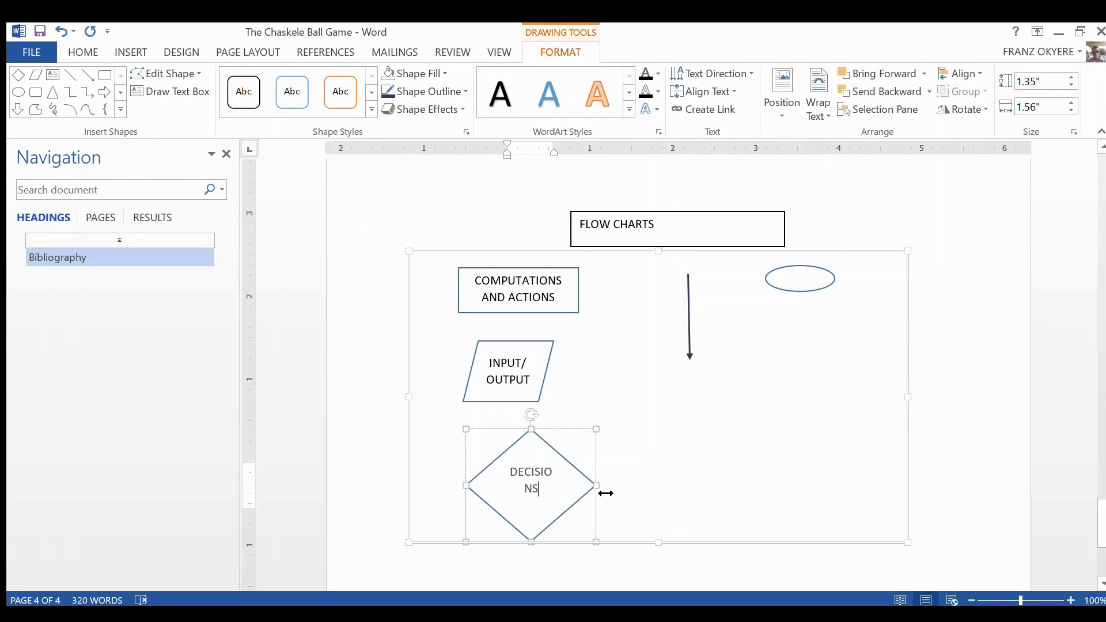
pyautogui.moveTo(599, 493); pyautogui.dragTo(625, 497)
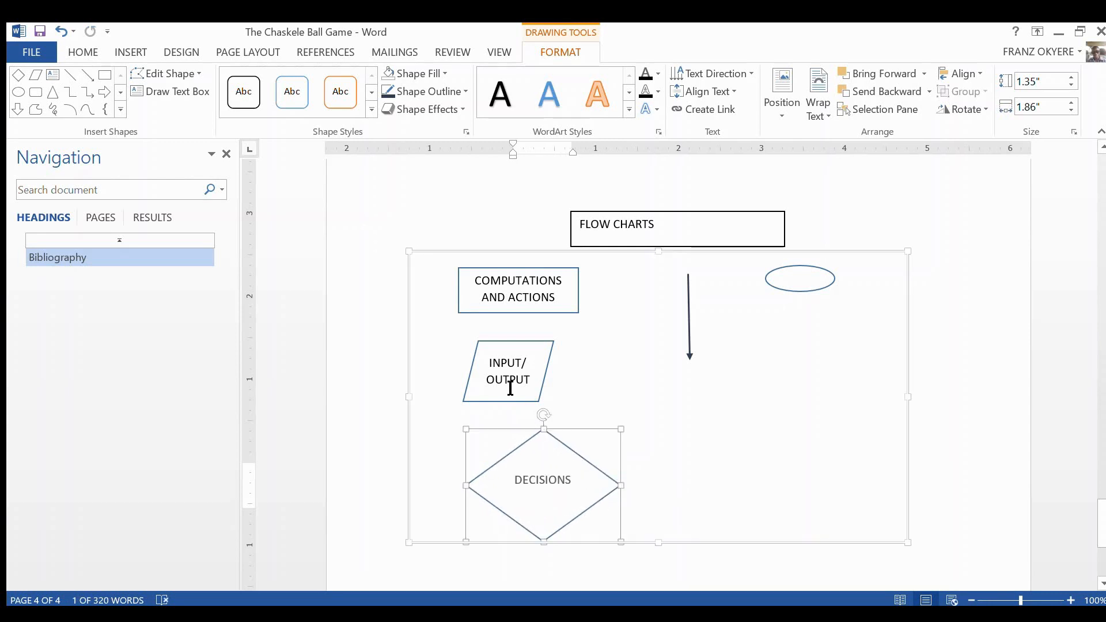
# Step: Widen the INPUT/OUTPUT parallelogram to about 1.74 inches so its label fits on one line
pyautogui.click(542, 373)
pyautogui.moveTo(554, 371); pyautogui.dragTo(580, 387)
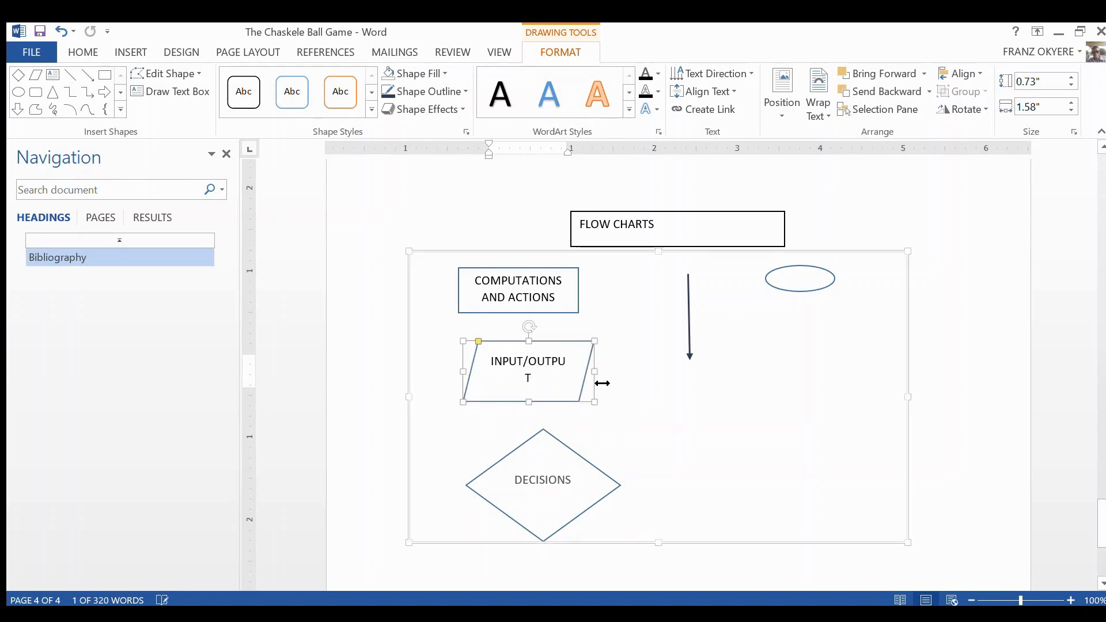
pyautogui.moveTo(600, 382); pyautogui.dragTo(607, 379)
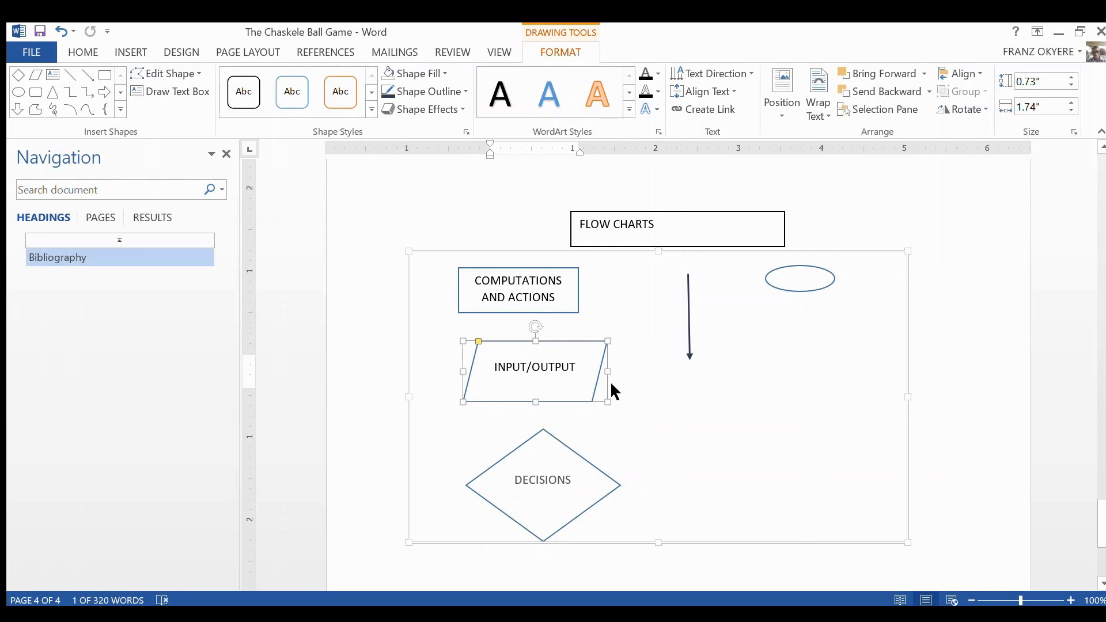
# Step: Narrow the FLOW CHARTS title box to about 1.56 inches wide
pyautogui.click(686, 352)
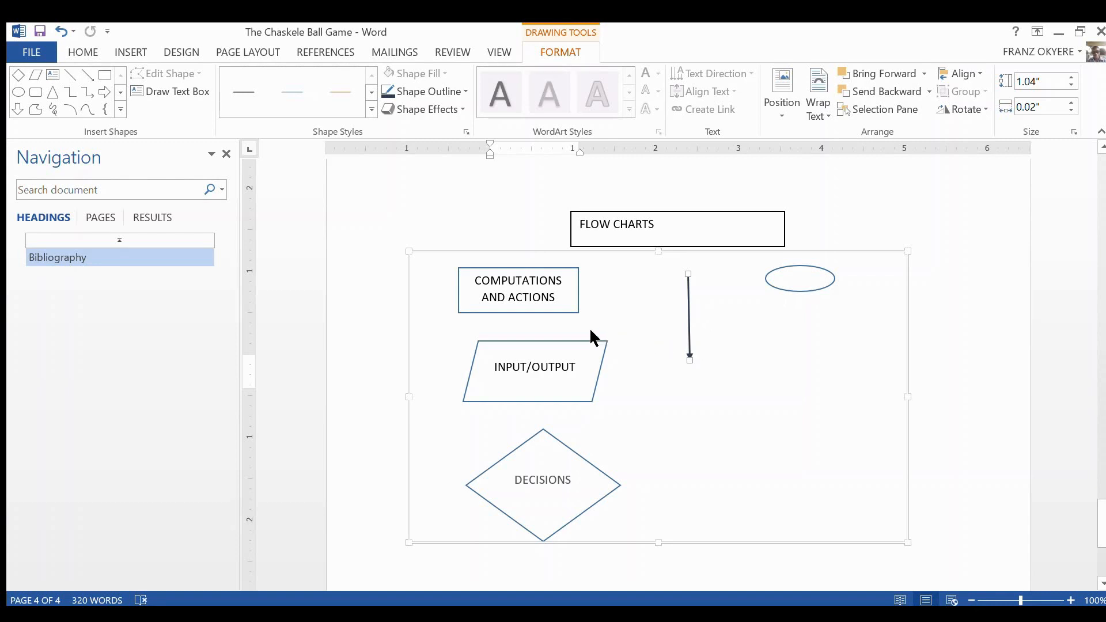
pyautogui.click(646, 244)
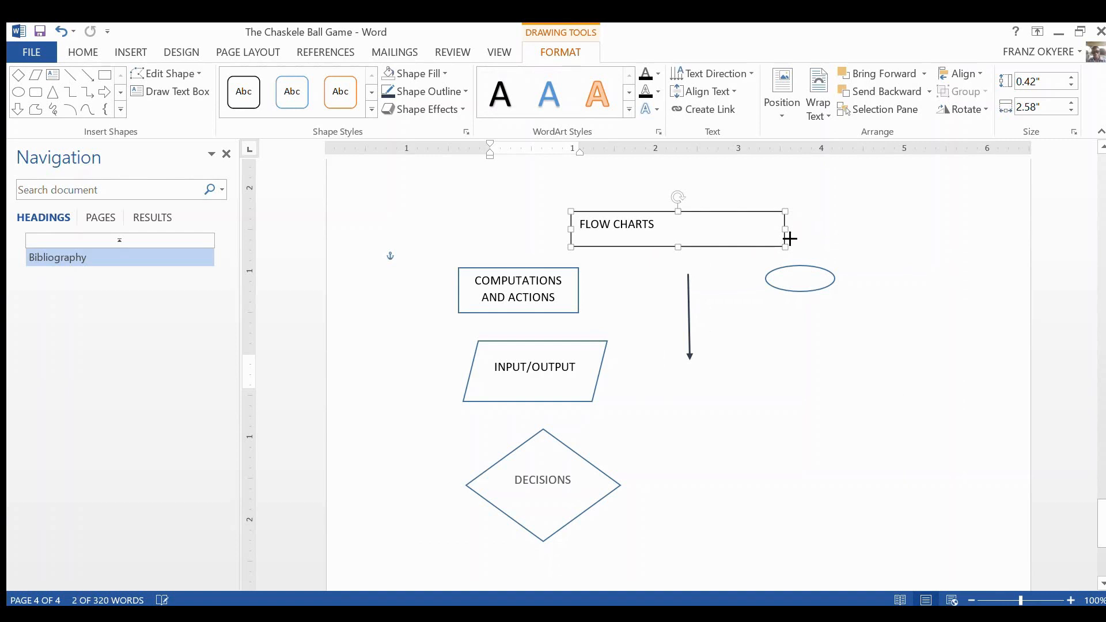
pyautogui.moveTo(789, 237); pyautogui.dragTo(700, 238)
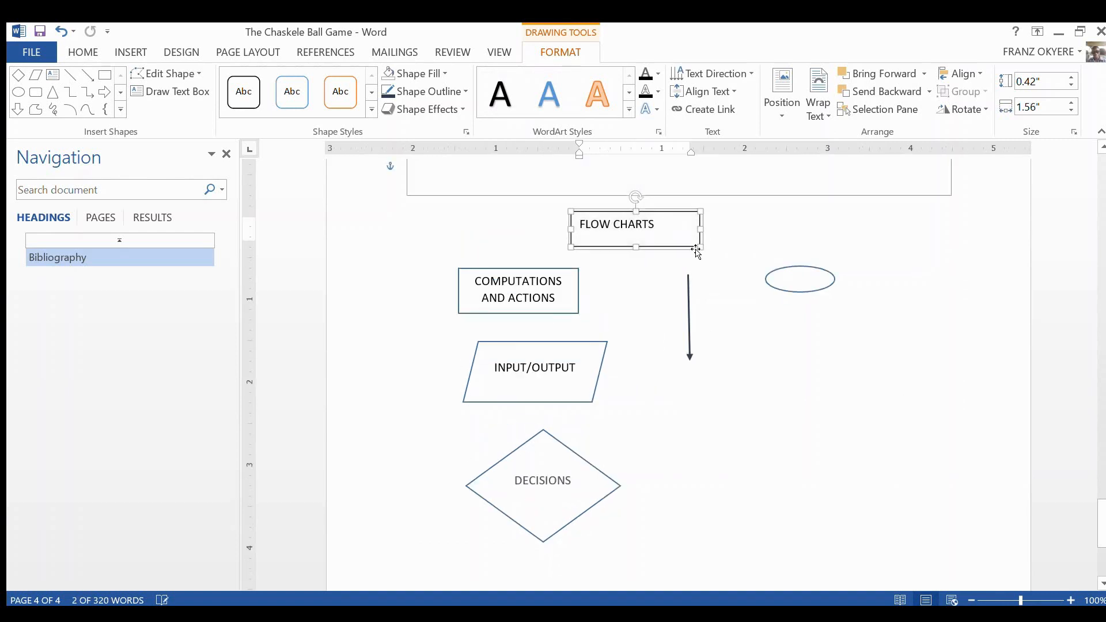
# Step: Connect the loose arrow from the COMPUTATIONS AND ACTIONS rectangle down to the INPUT/OUTPUT parallelogram, with the parallelogram centred beneath the rectangle
pyautogui.click(689, 311)
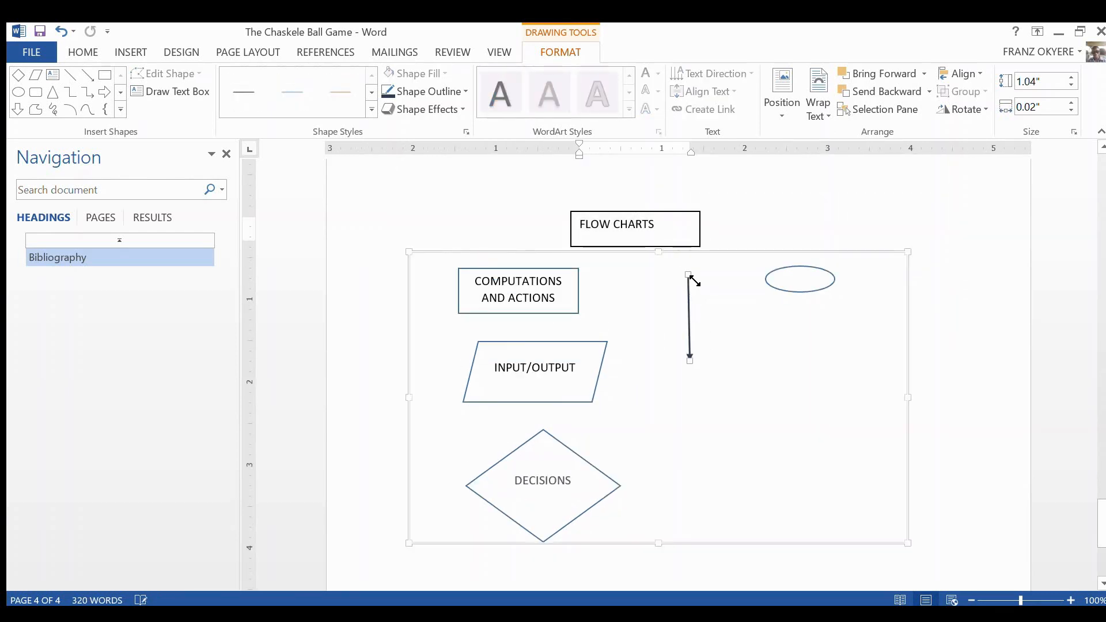
pyautogui.moveTo(688, 275); pyautogui.dragTo(520, 316)
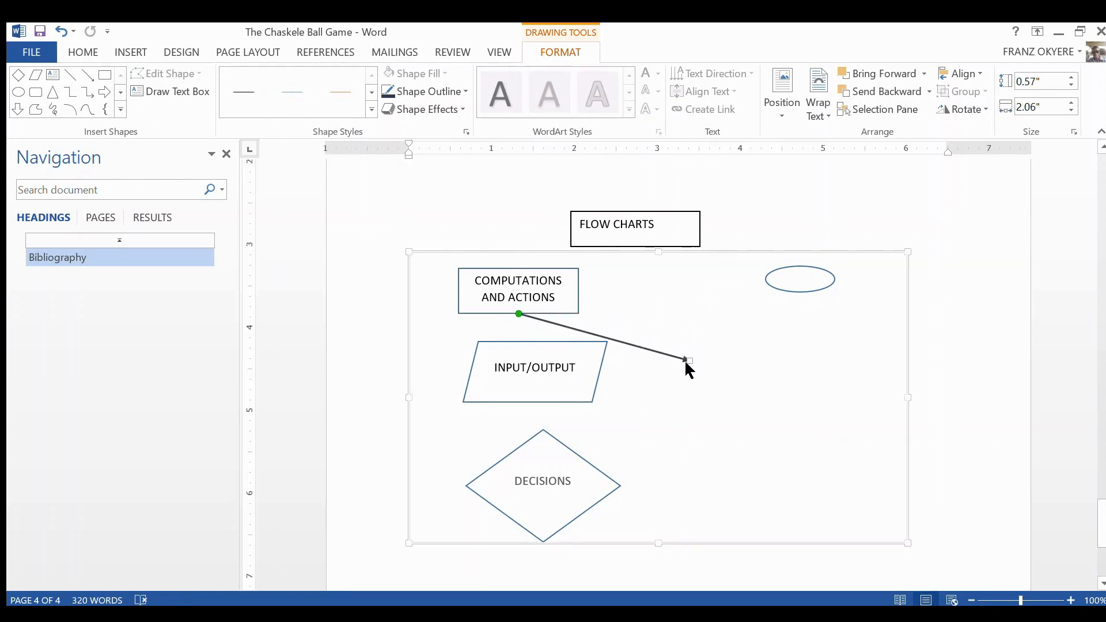
pyautogui.moveTo(691, 362)
pyautogui.mouseDown()
pyautogui.moveTo(541, 351)
pyautogui.moveTo(568, 346)
pyautogui.moveTo(553, 350)
pyautogui.moveTo(585, 365)
pyautogui.moveTo(542, 353)
pyautogui.moveTo(552, 353)
pyautogui.mouseUp()
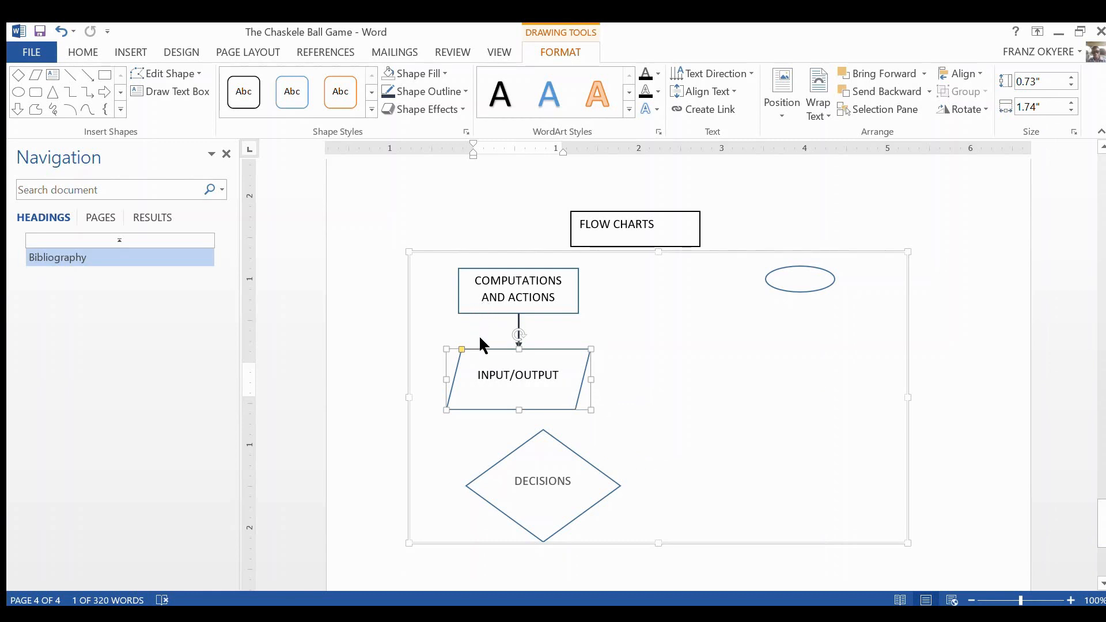
# Step: Move the DECISIONS diamond sideways so it is centred beneath the INPUT/OUTPUT parallelogram
pyautogui.click(577, 459)
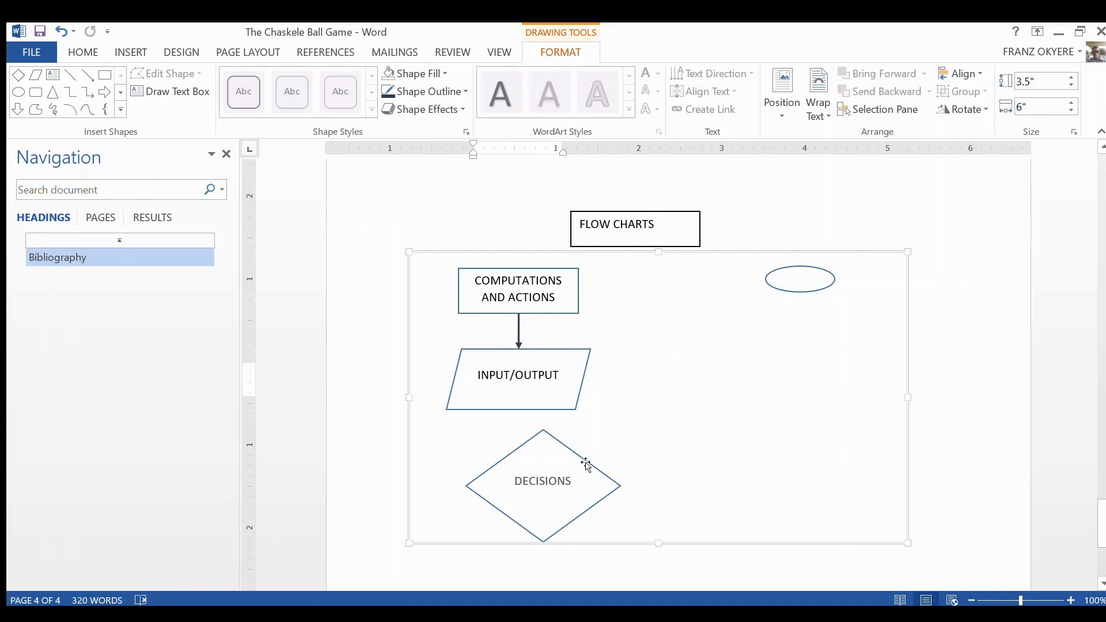
pyautogui.click(585, 464)
pyautogui.moveTo(586, 464); pyautogui.dragTo(556, 467)
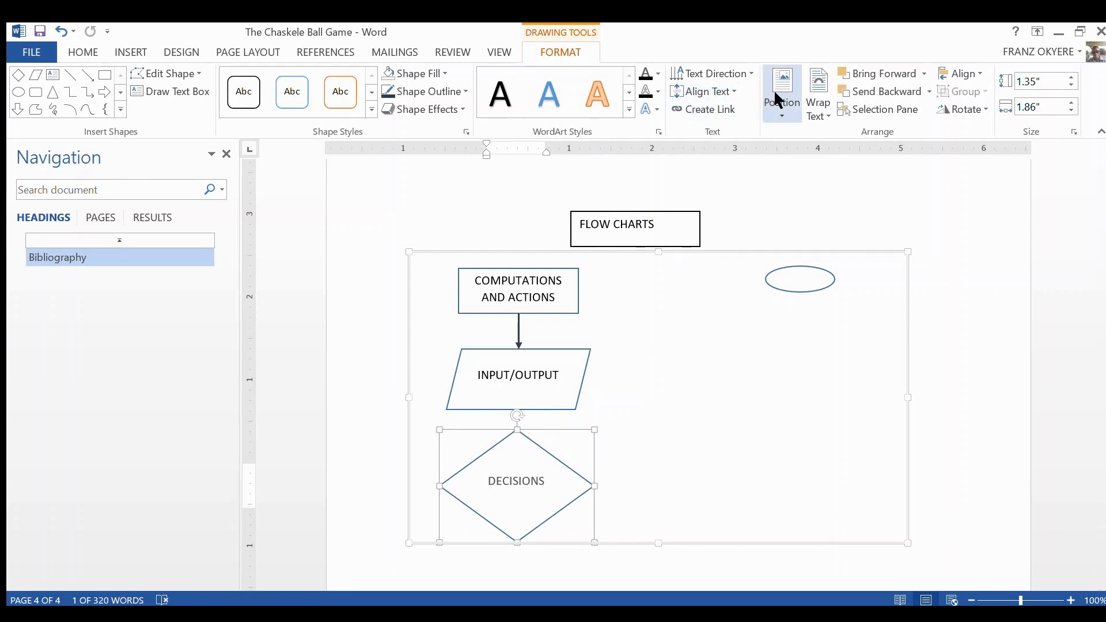
pyautogui.click(599, 242)
pyautogui.hotkey('ctrl', 'c')
pyautogui.hotkey('ctrl', 'v')
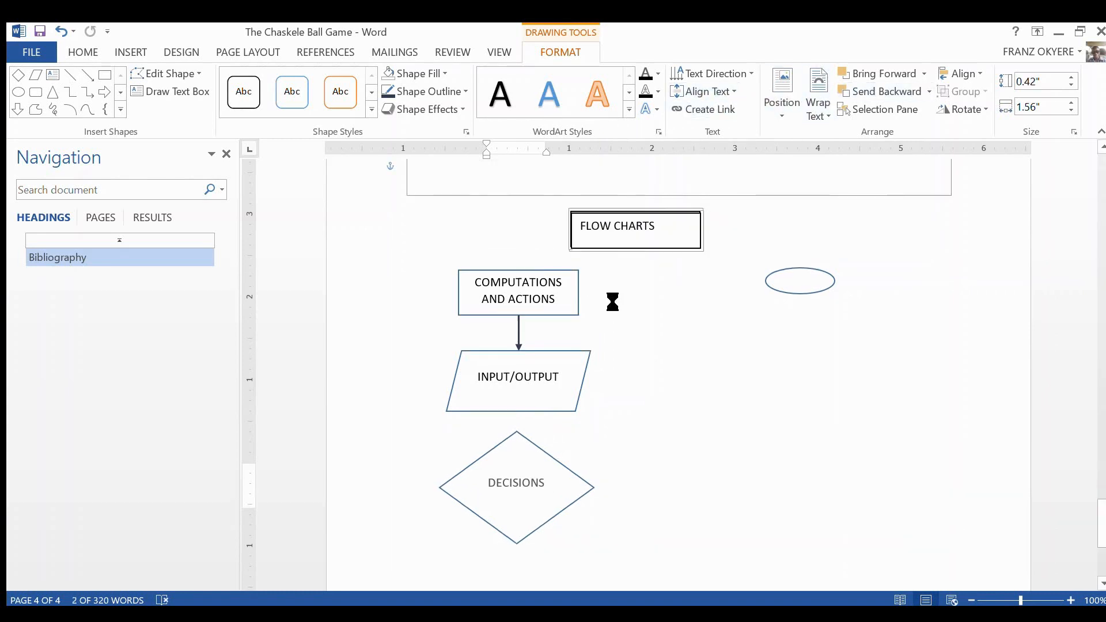
pyautogui.moveTo(620, 435); pyautogui.dragTo(614, 279)
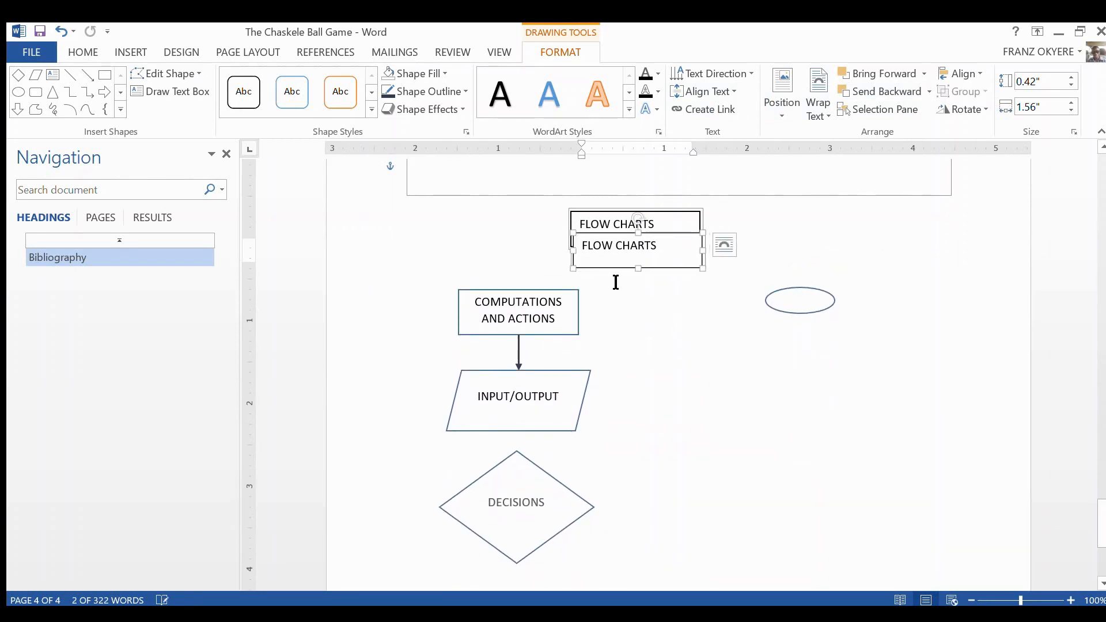
pyautogui.moveTo(649, 242); pyautogui.dragTo(645, 271)
pyautogui.press('Delete')
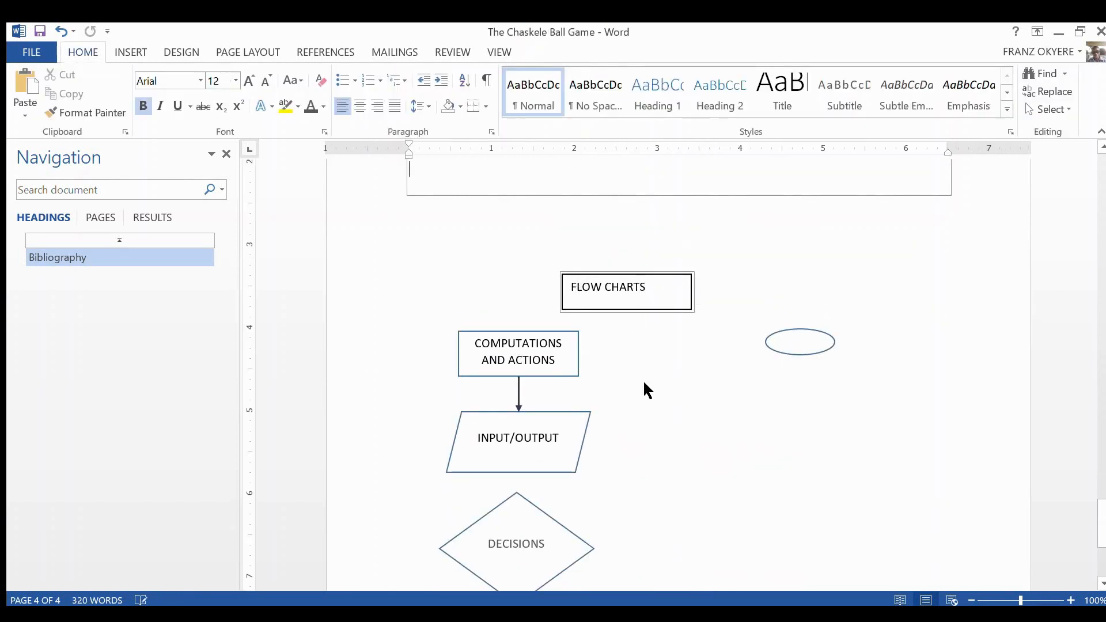
pyautogui.scroll(-3, 643, 378)
pyautogui.click(620, 321)
pyautogui.scroll(2, 620, 320)
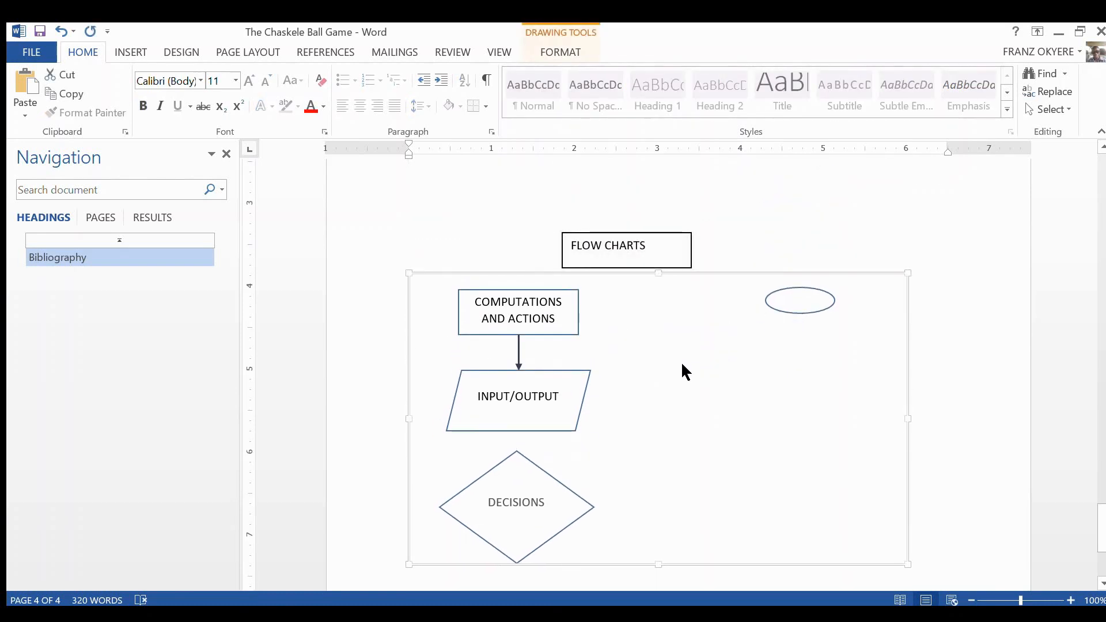
pyautogui.click(519, 357)
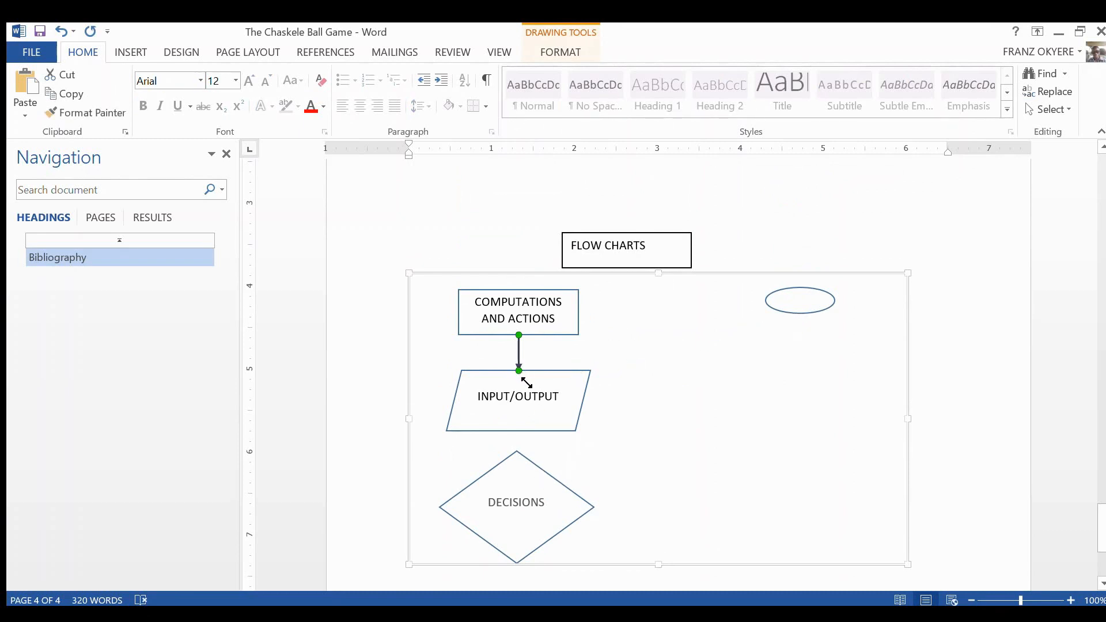
pyautogui.click(130, 52)
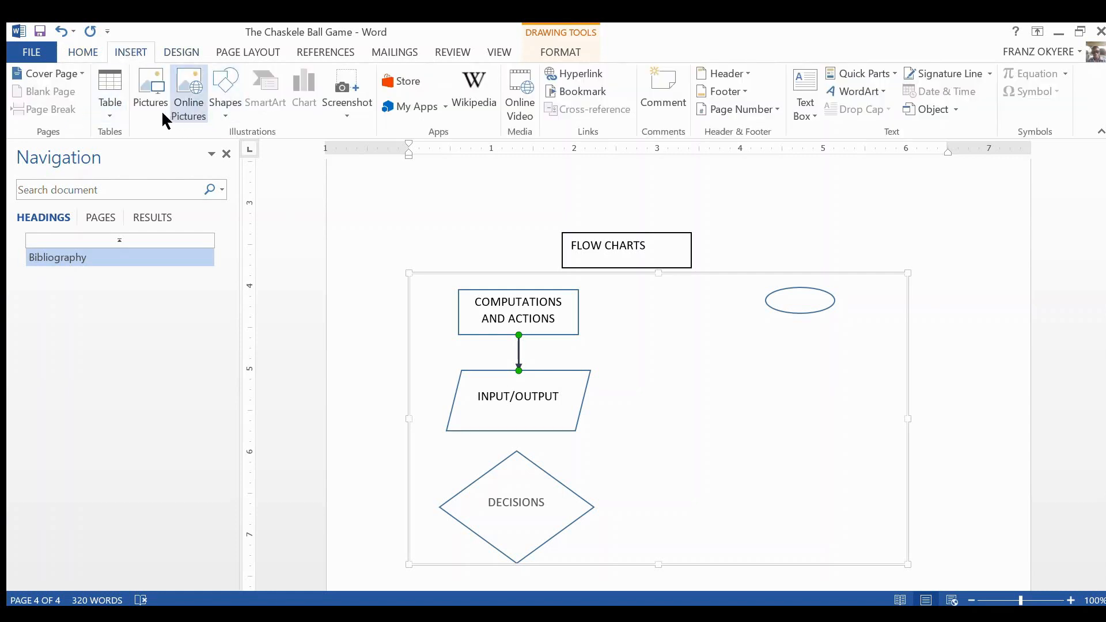
# Step: Move the empty ellipse above the COMPUTATIONS AND ACTIONS rectangle and shift the rectangle down to make room for it
pyautogui.click(797, 309)
pyautogui.click(804, 314)
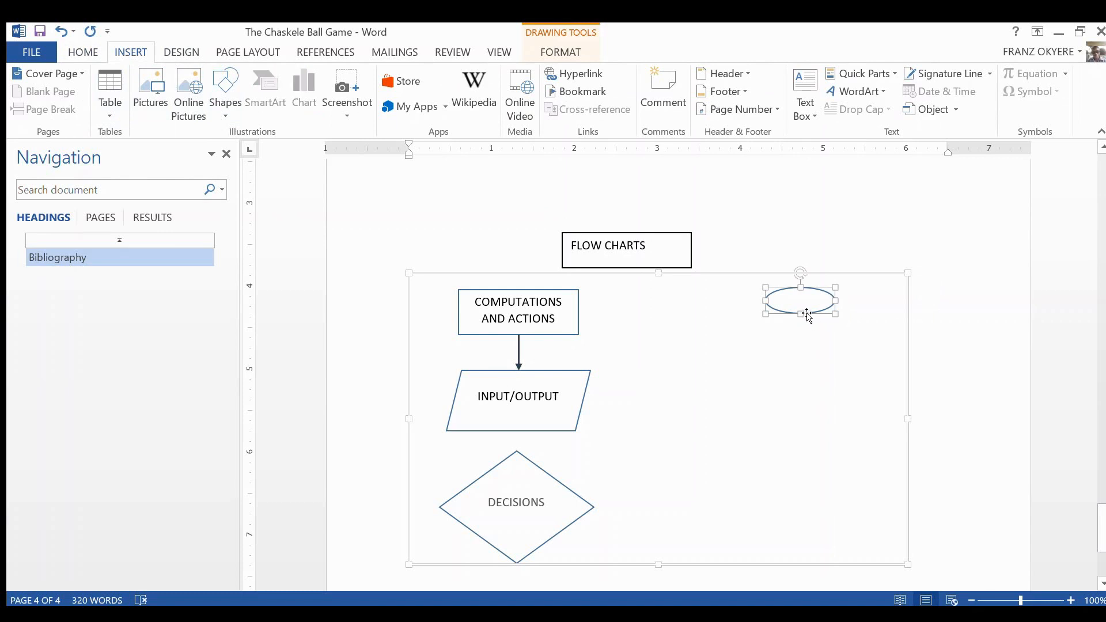
pyautogui.moveTo(806, 315)
pyautogui.mouseDown()
pyautogui.moveTo(511, 284)
pyautogui.moveTo(521, 282)
pyautogui.mouseUp()
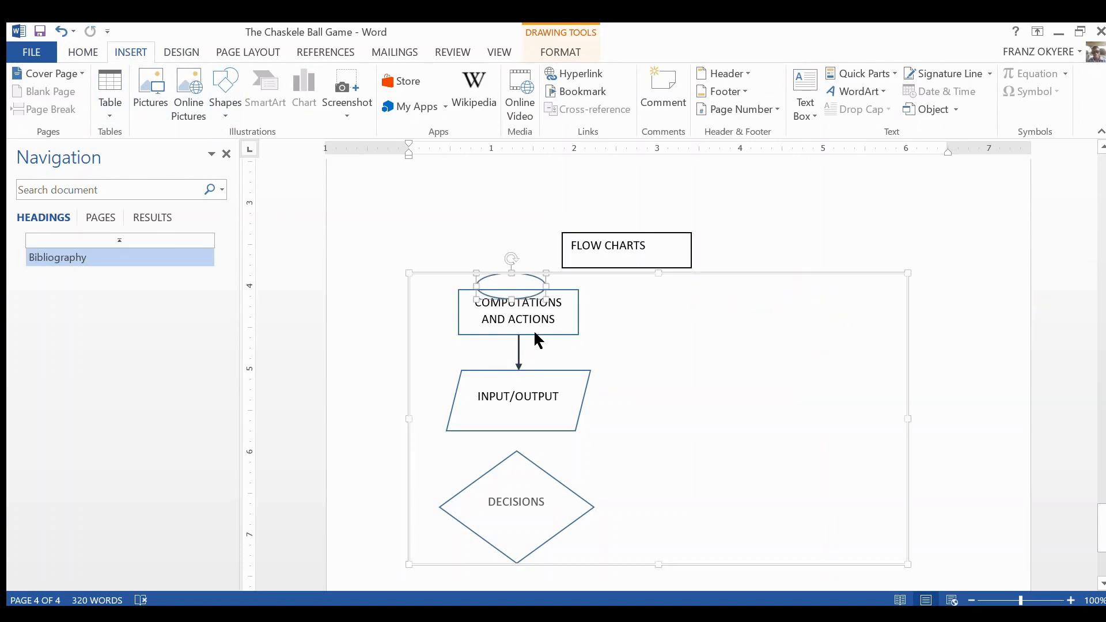
pyautogui.moveTo(546, 337)
pyautogui.mouseDown()
pyautogui.moveTo(548, 355)
pyautogui.moveTo(540, 348)
pyautogui.mouseUp()
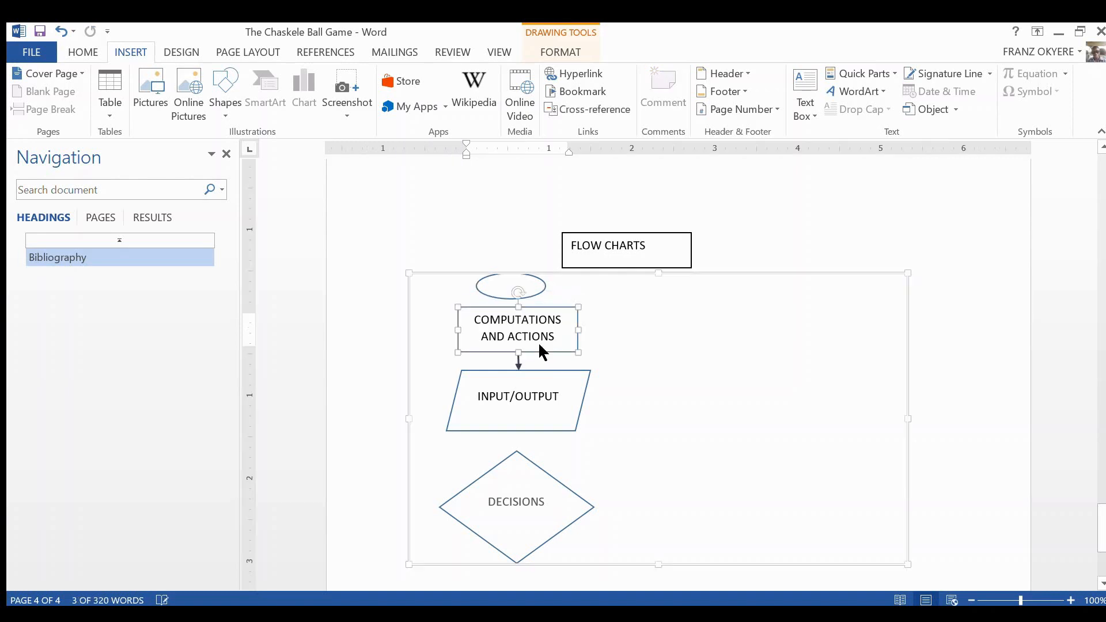
# Step: Draw an arrow from the ellipse down to the COMPUTATIONS AND ACTIONS rectangle, with the rectangle lowered slightly to leave a gap
pyautogui.click(525, 296)
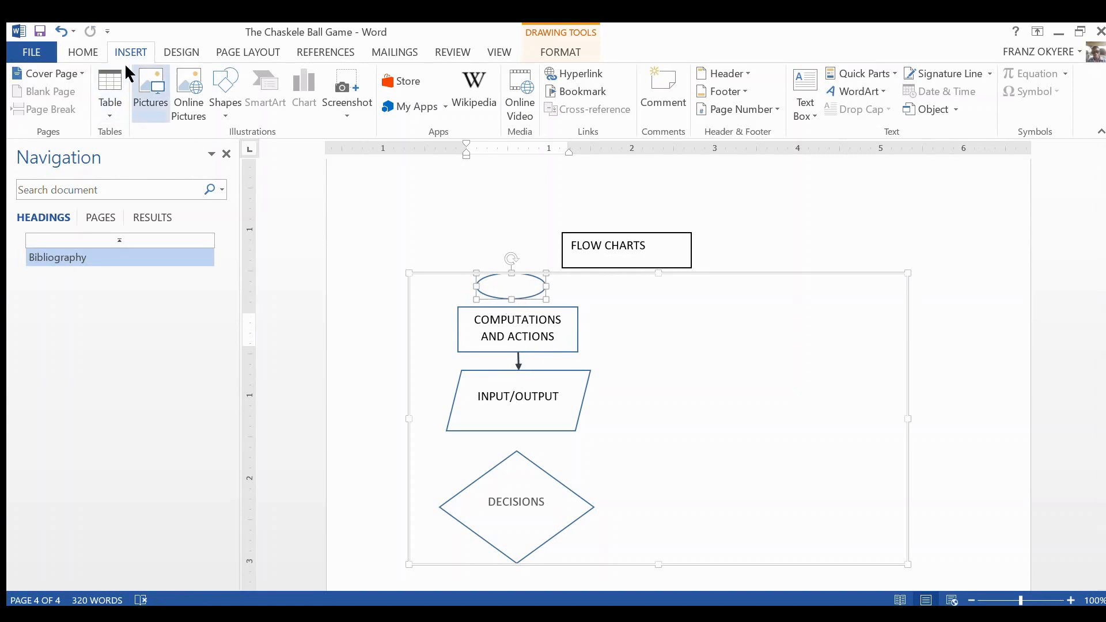
pyautogui.click(223, 120)
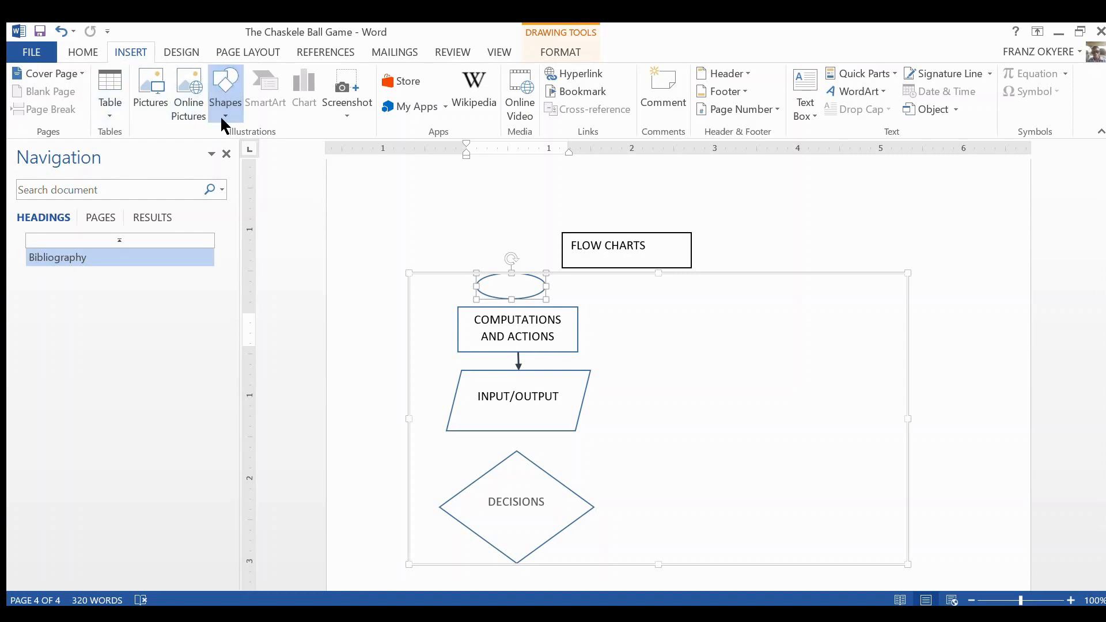
pyautogui.click(280, 156)
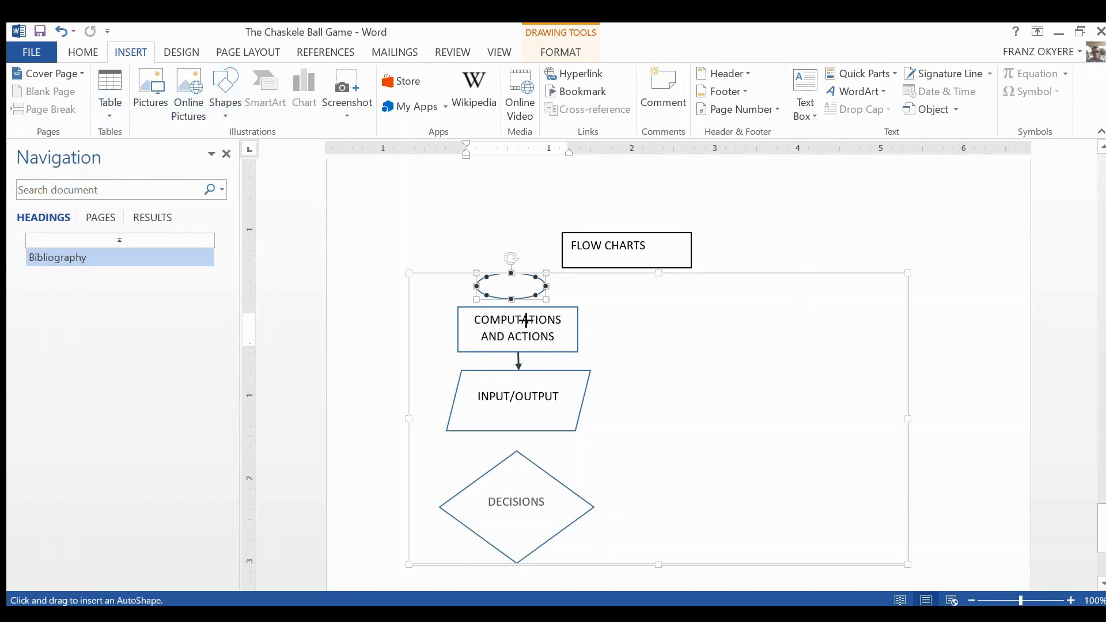
pyautogui.moveTo(512, 299); pyautogui.dragTo(559, 317)
pyautogui.click(528, 299)
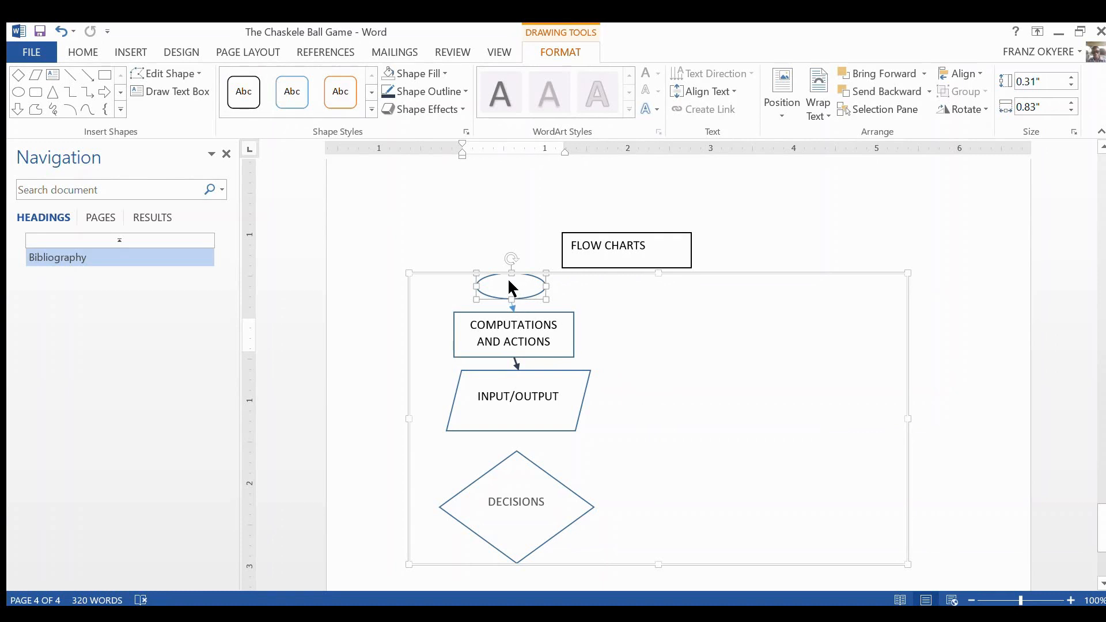
pyautogui.click(511, 300)
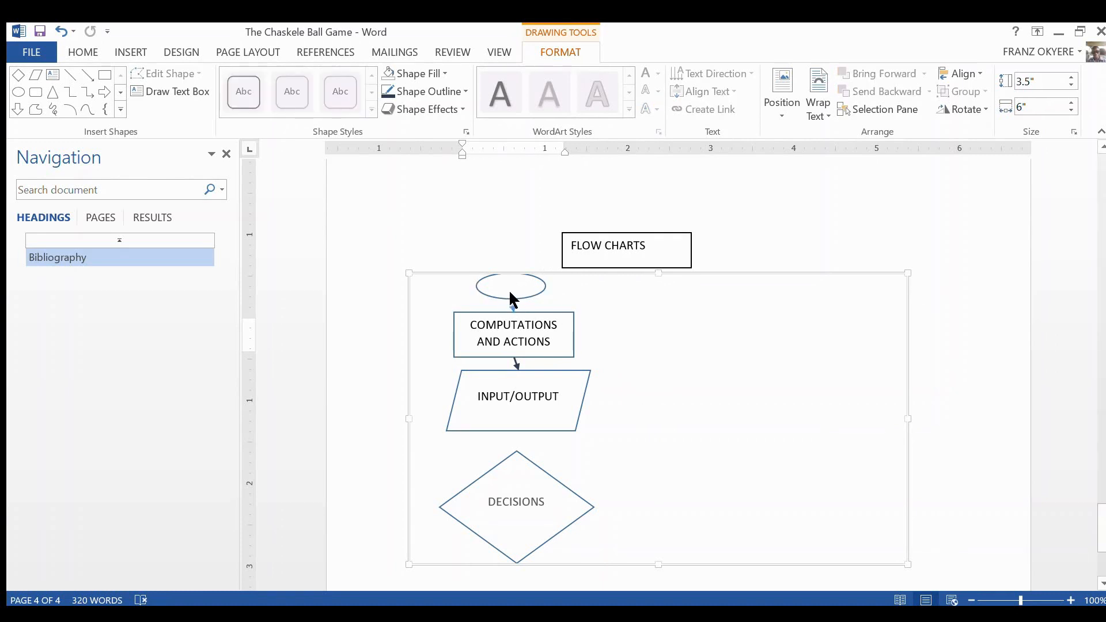
pyautogui.click(512, 298)
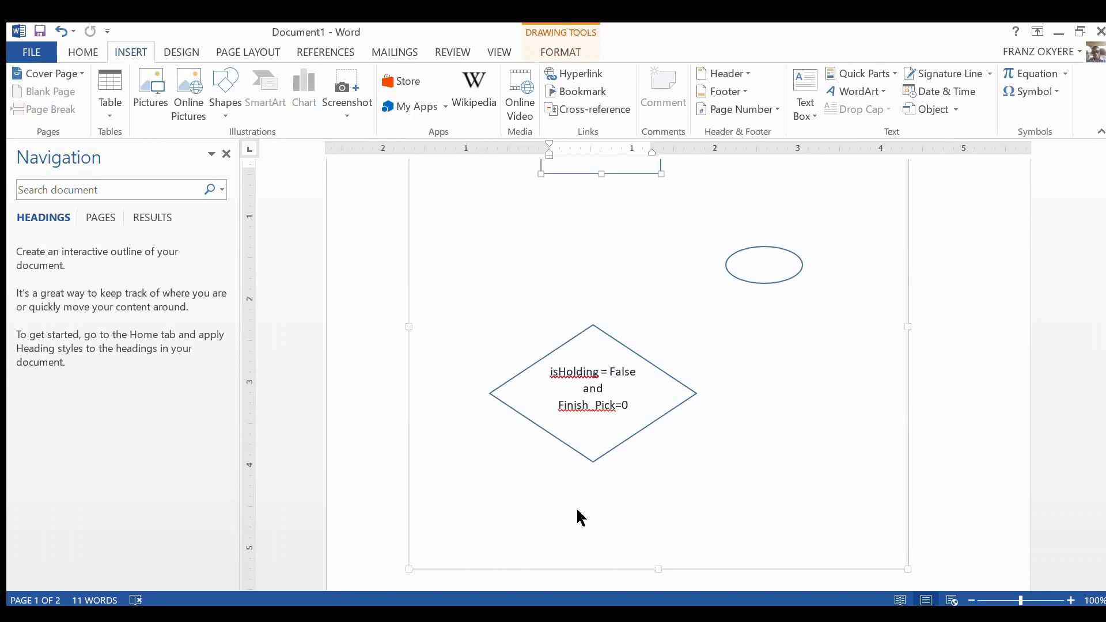
# Step: Draw a parallelogram about 1.19 inches wide and 0.56 inches high beneath the Idle rectangle
pyautogui.scroll(3, 1099, 188)
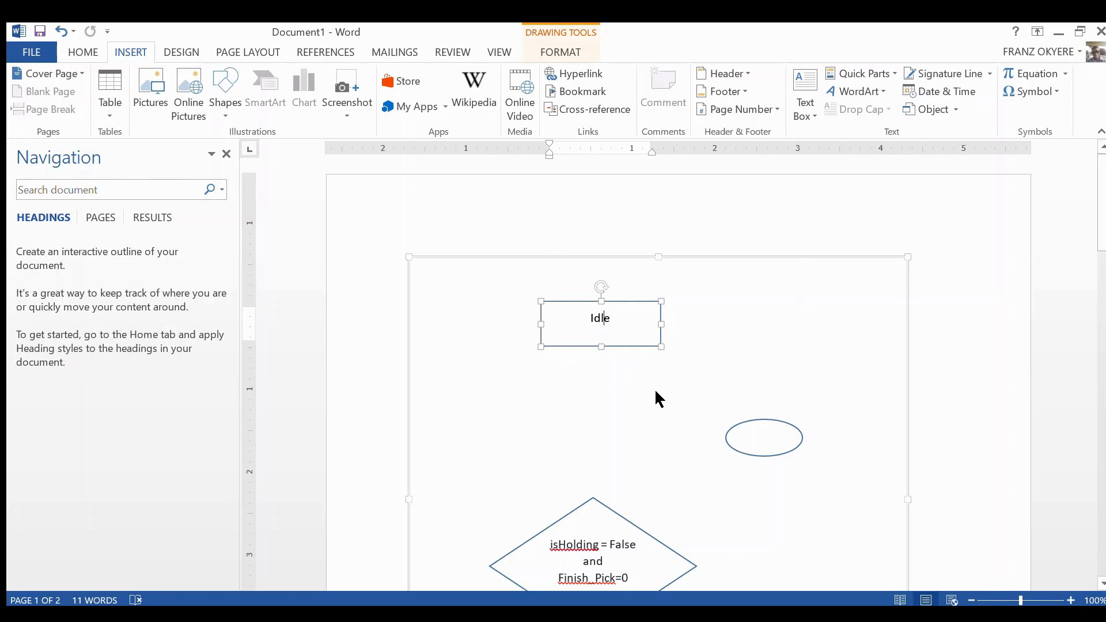
pyautogui.click(623, 371)
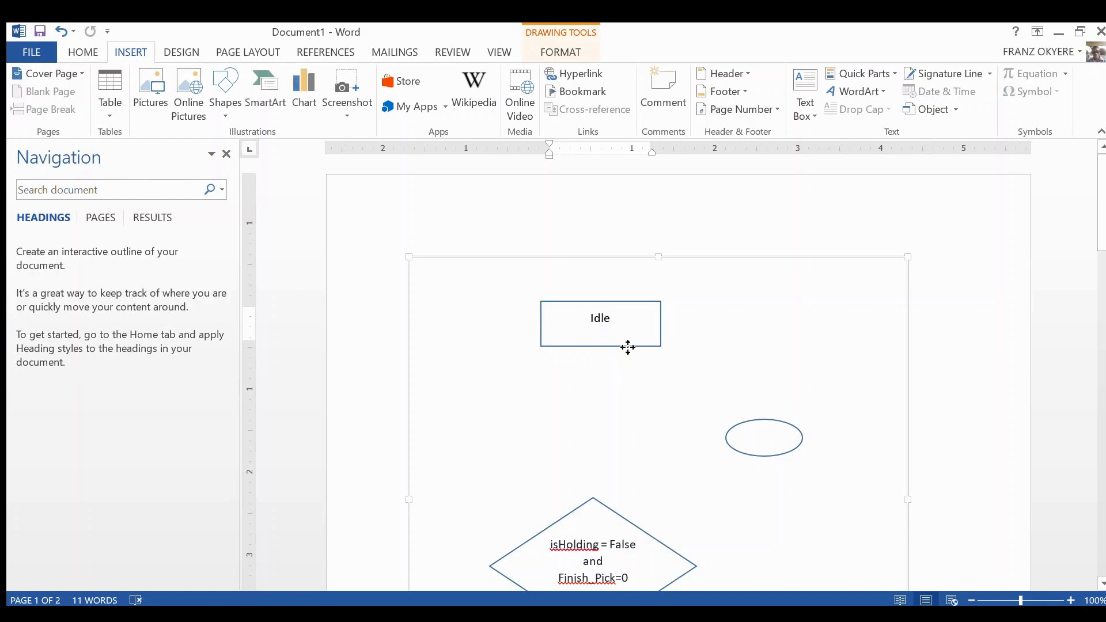
pyautogui.click(623, 346)
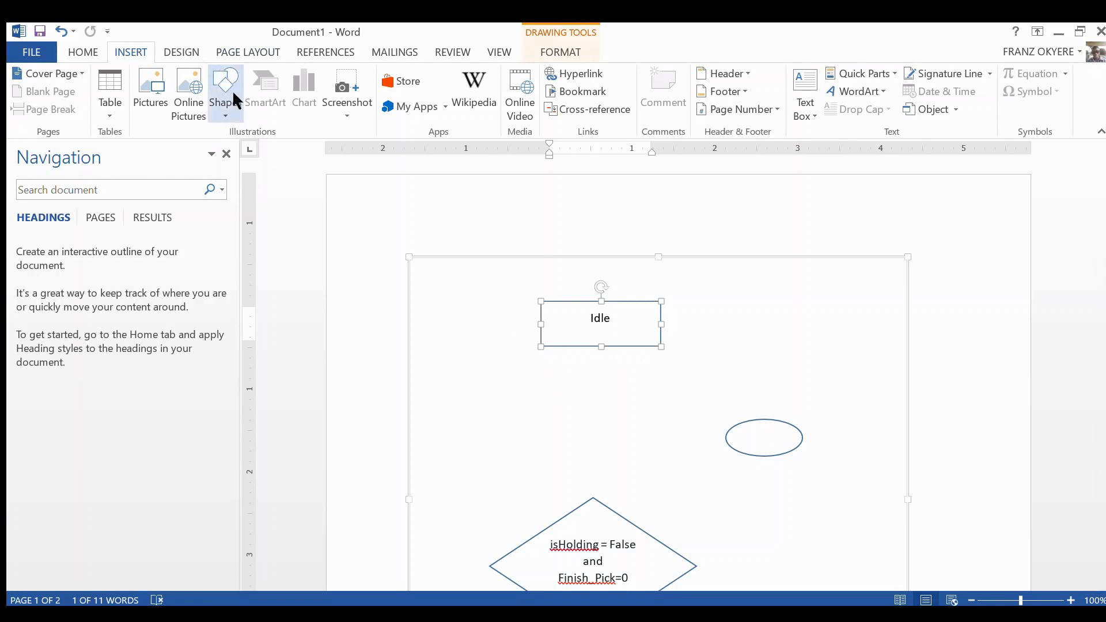
pyautogui.click(231, 146)
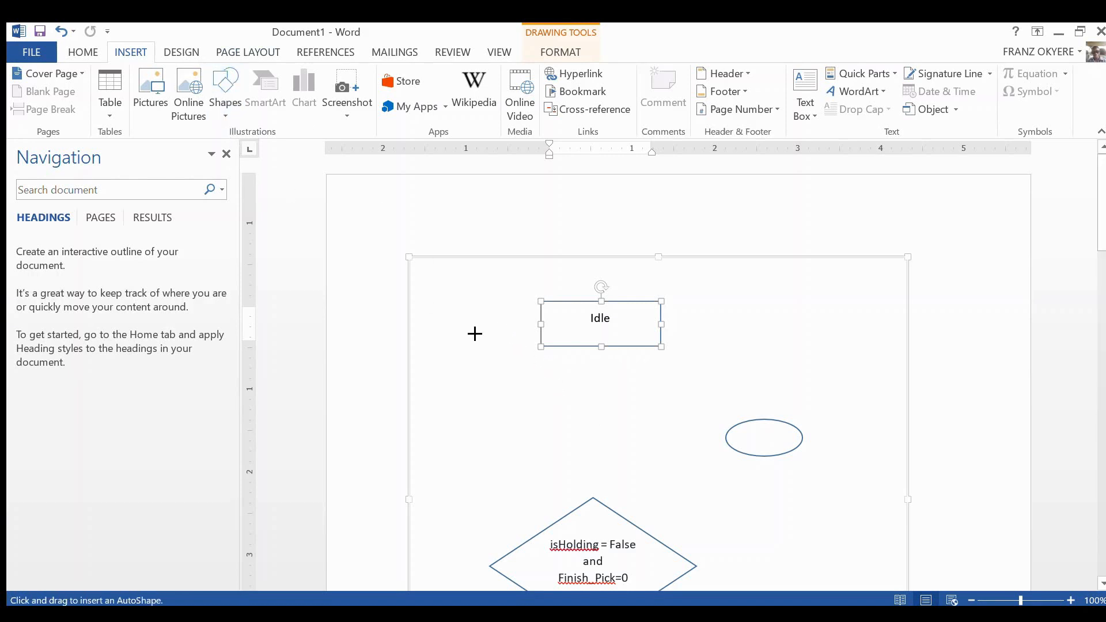
pyautogui.moveTo(555, 375)
pyautogui.mouseDown()
pyautogui.moveTo(570, 398)
pyautogui.moveTo(656, 424)
pyautogui.mouseUp()
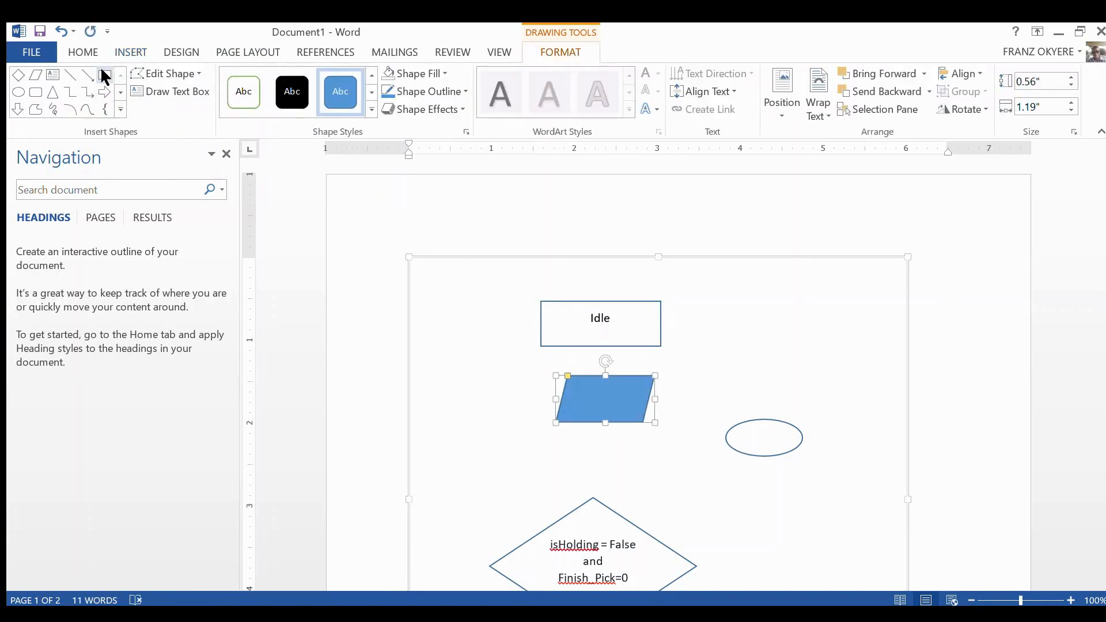
# Step: Copy the Idle rectangle's formatting onto the new blue parallelogram with Format Painter
pyautogui.click(75, 51)
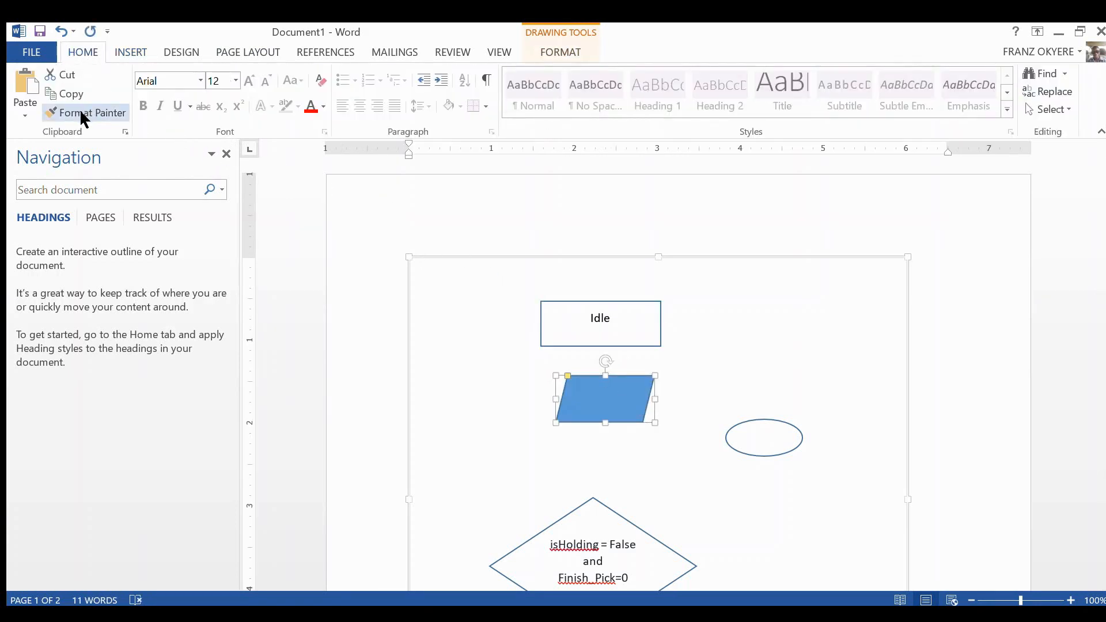
pyautogui.click(577, 341)
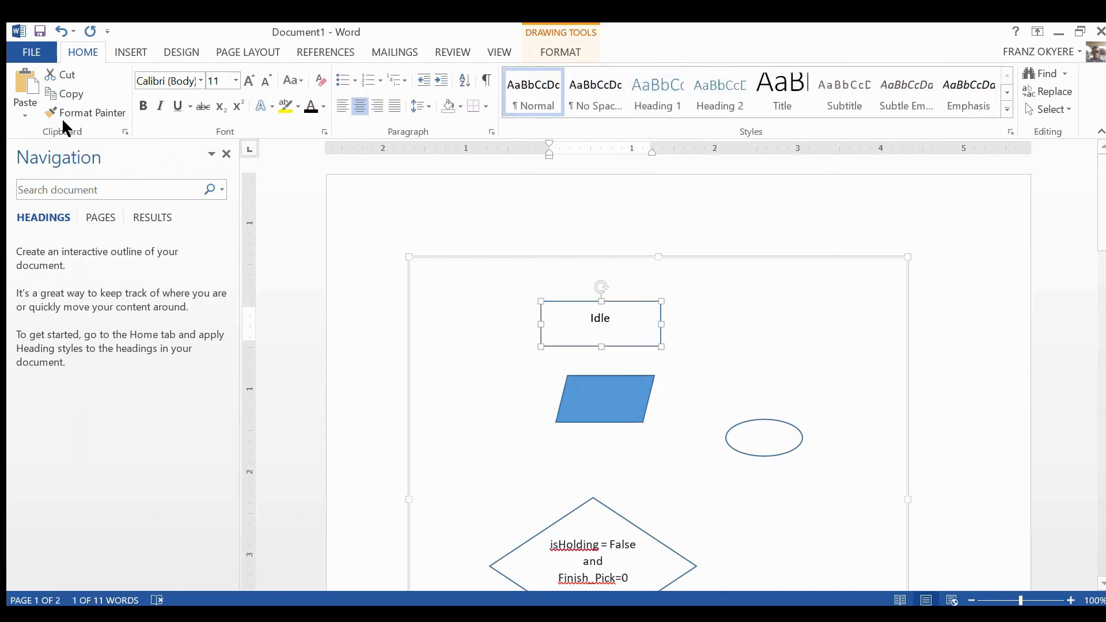
pyautogui.click(85, 112)
pyautogui.click(626, 412)
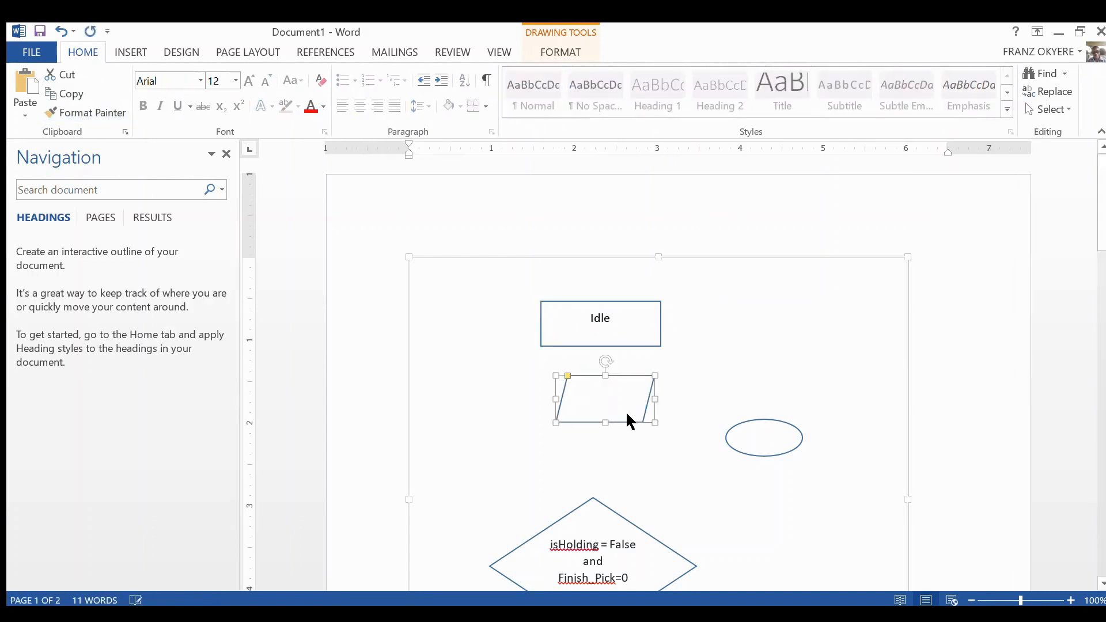
pyautogui.click(606, 384)
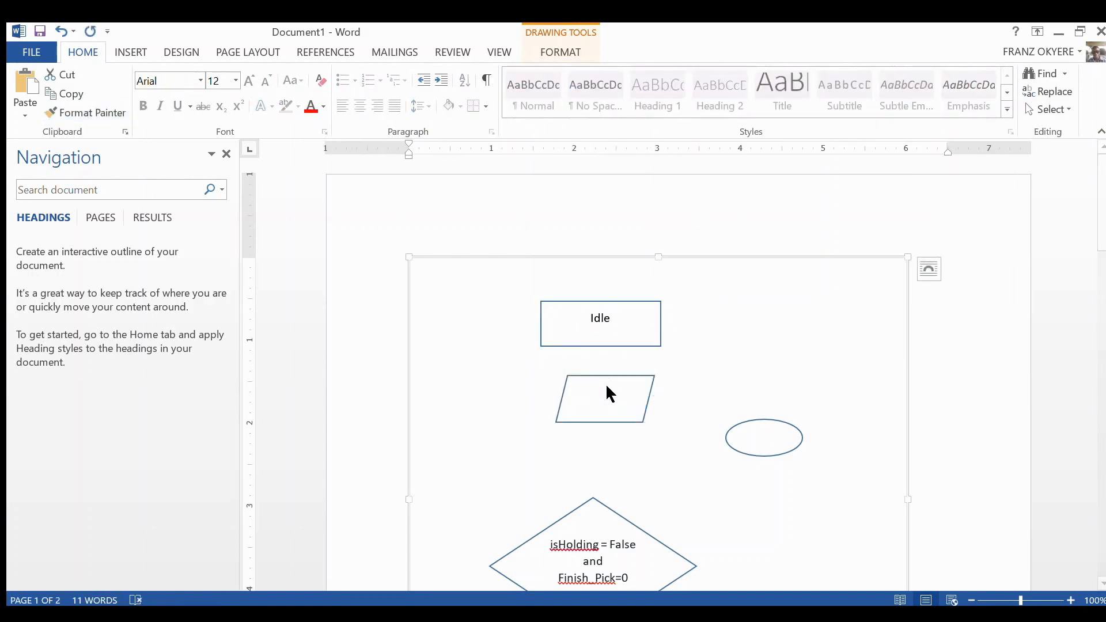
pyautogui.click(597, 422)
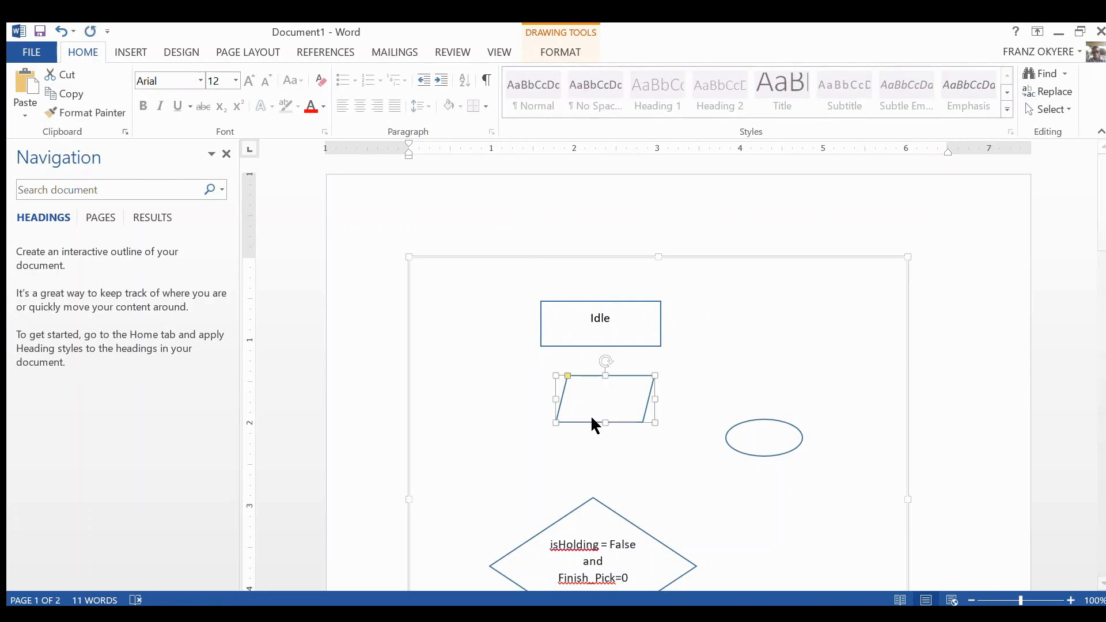
# Step: Label the empty parallelogram "Finish_Throw" in black text
pyautogui.click(621, 415)
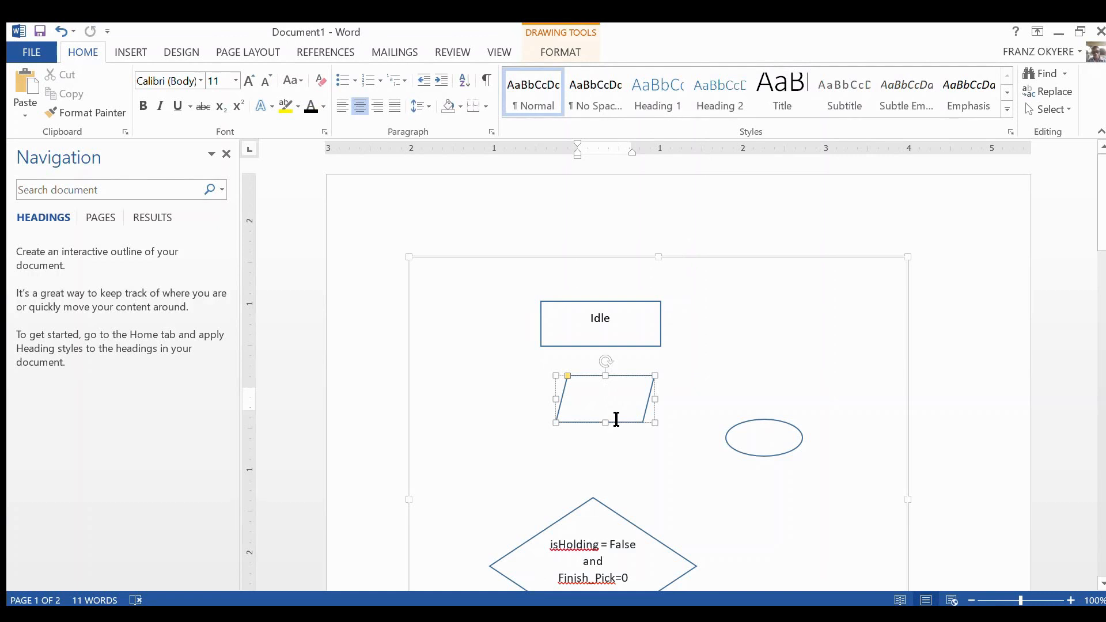
pyautogui.write('S')
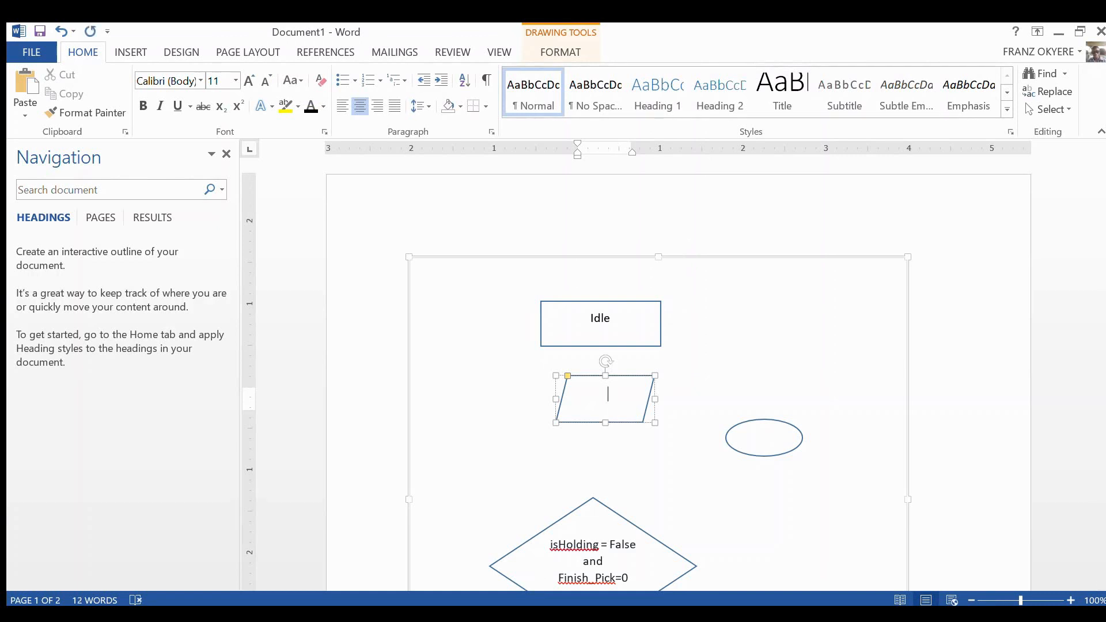
pyautogui.hotkey('shift', 'Left')
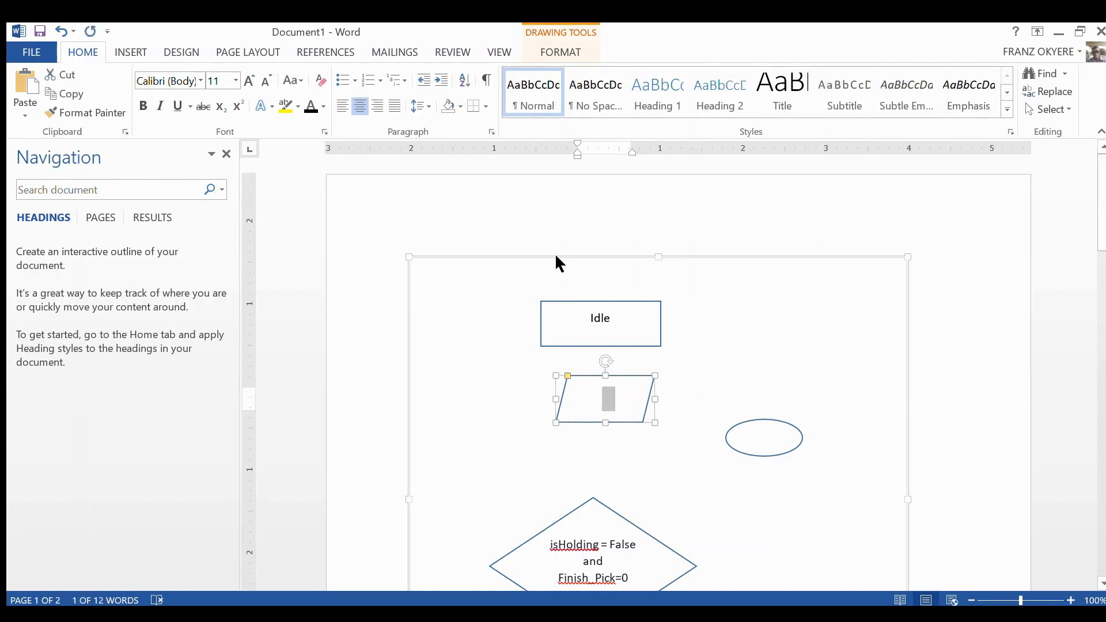
pyautogui.click(305, 112)
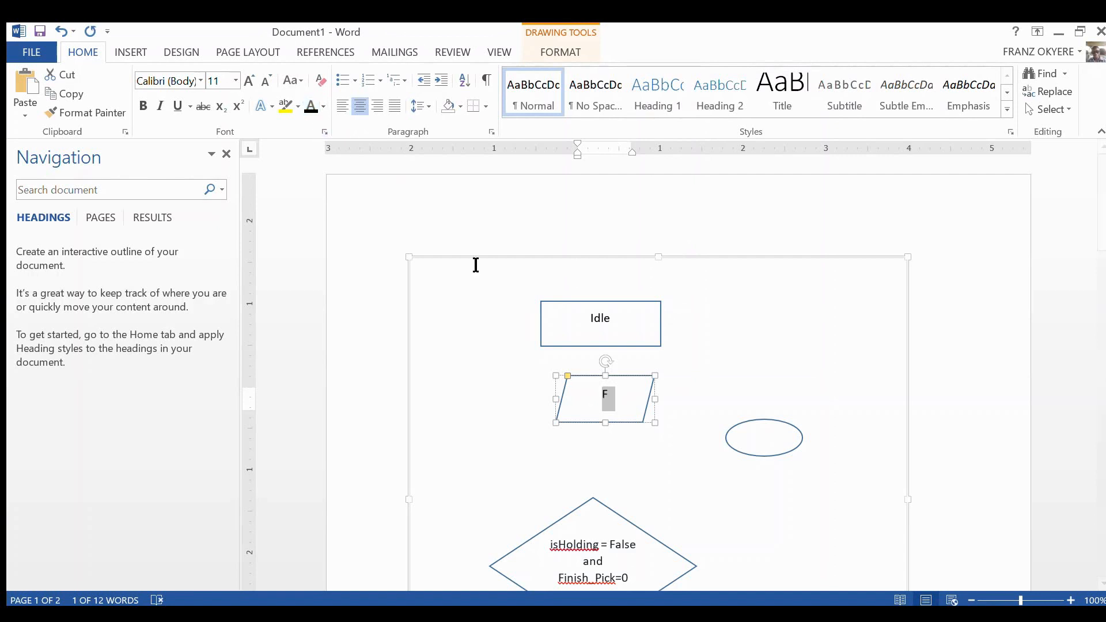
pyautogui.click(613, 392)
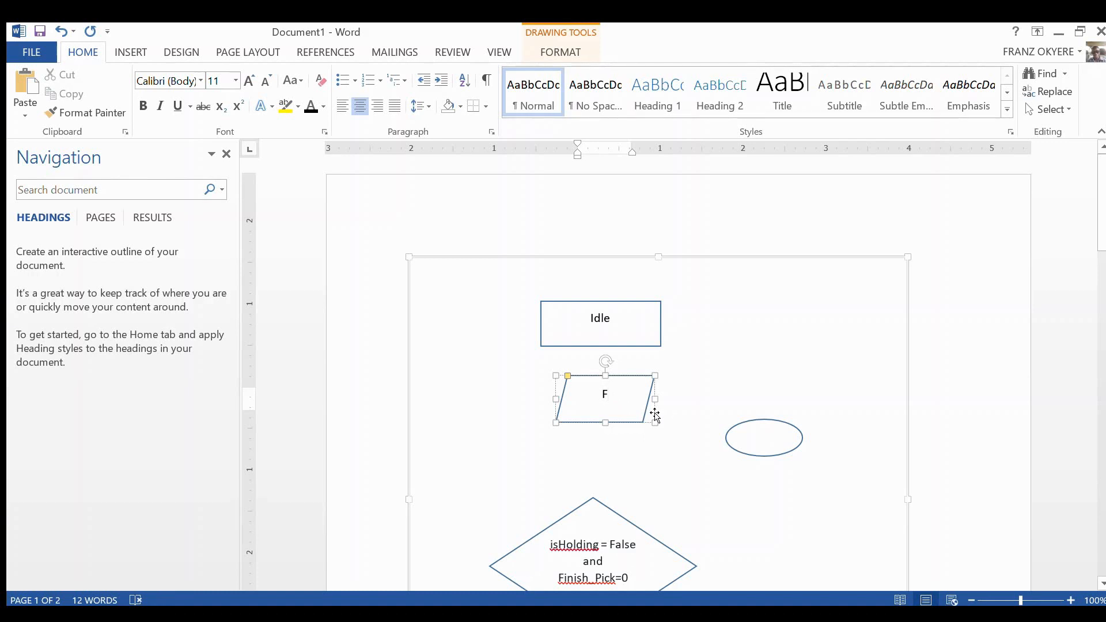
pyautogui.write('inish')
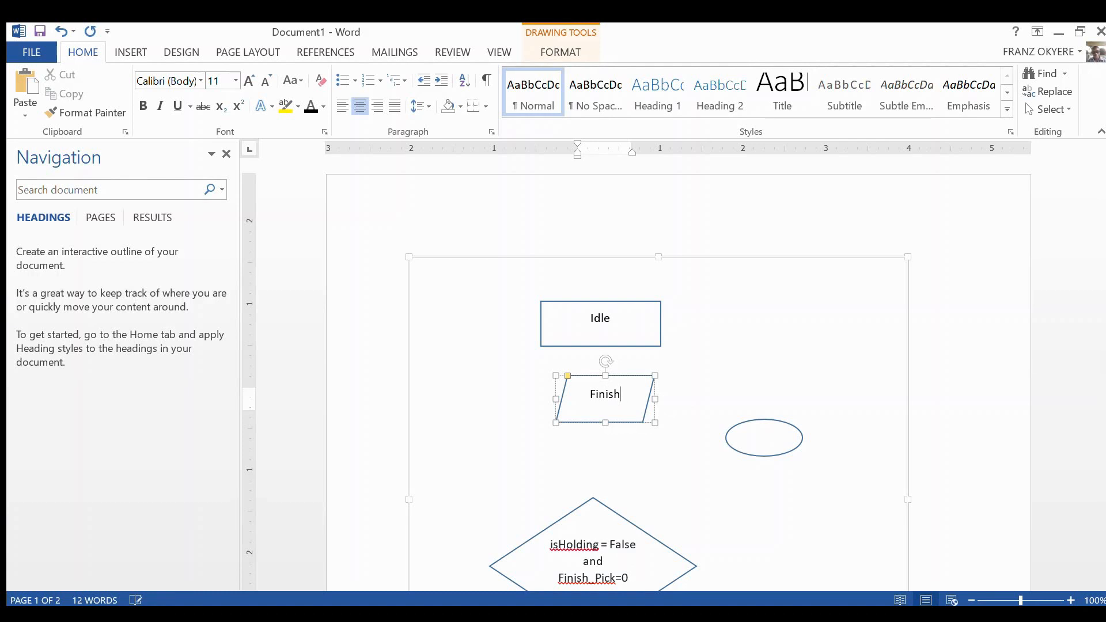
pyautogui.write('_Throw')
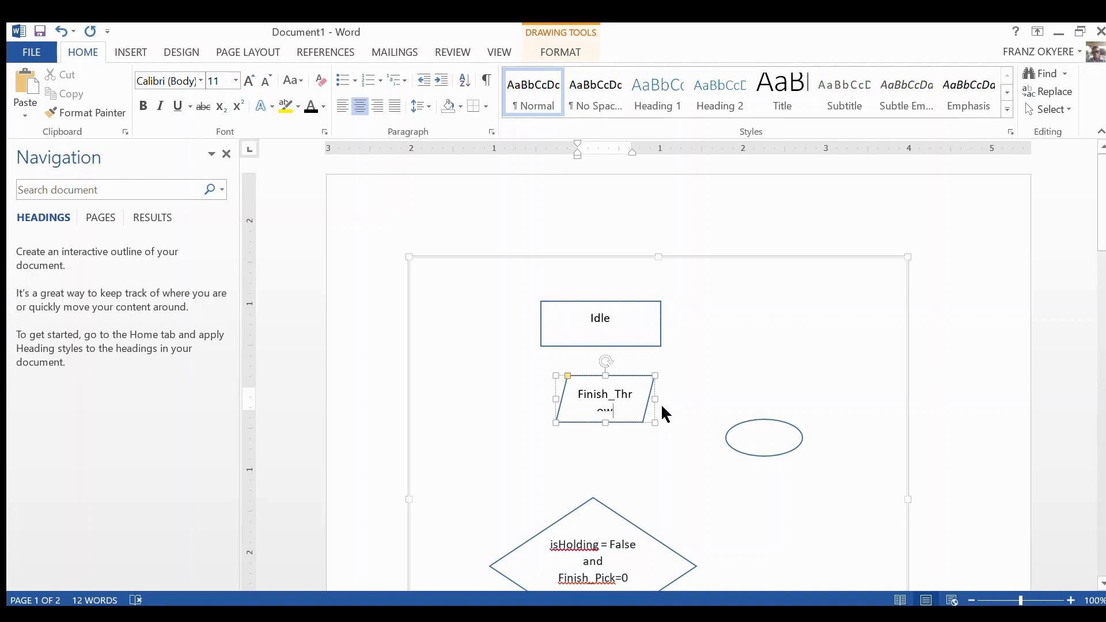
# Step: Enlarge the Finish_Throw parallelogram to about 1.49 by 0.67 inches so its label fits on one line
pyautogui.moveTo(660, 409); pyautogui.dragTo(611, 432)
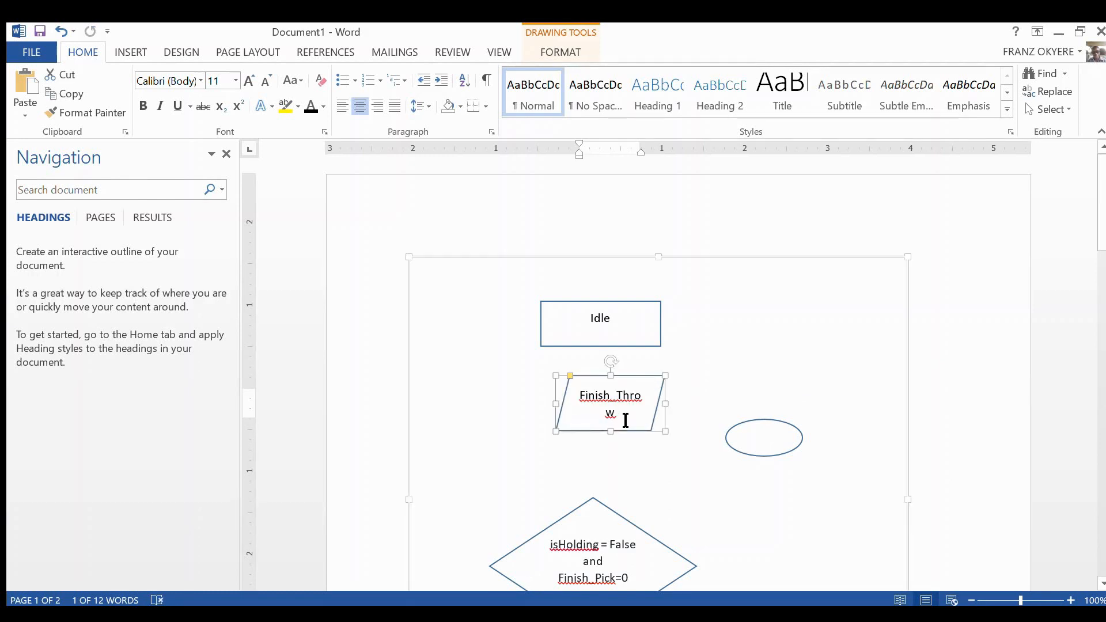
pyautogui.moveTo(665, 407); pyautogui.dragTo(678, 414)
pyautogui.click(658, 410)
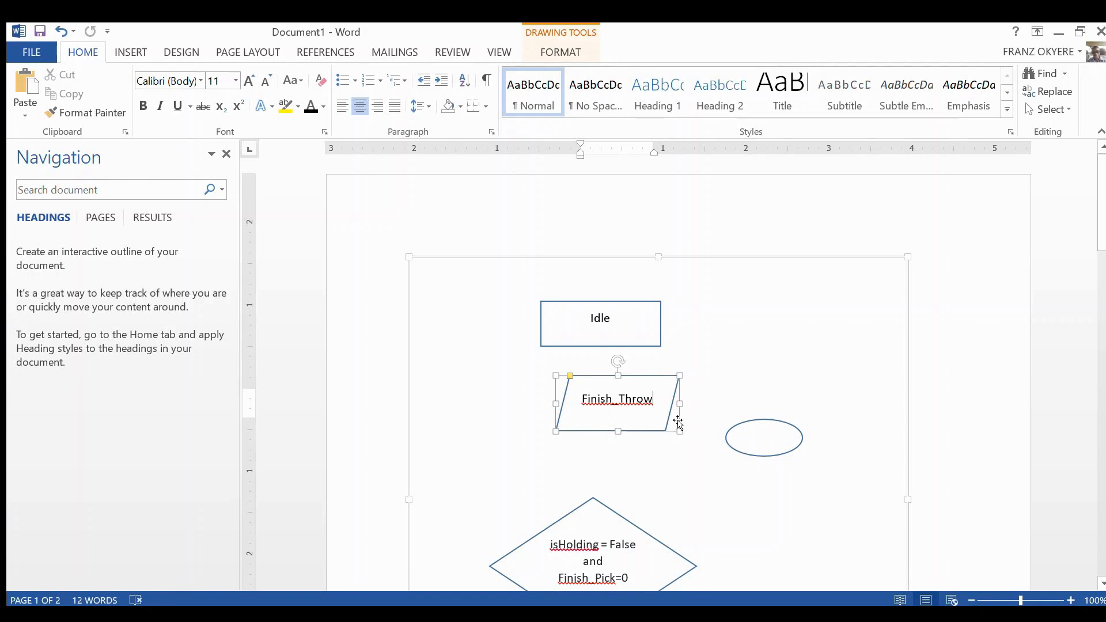
# Step: Reduce the Finish_Throw label's font size to 10 and append "=1" to the text
pyautogui.moveTo(659, 410); pyautogui.dragTo(574, 399)
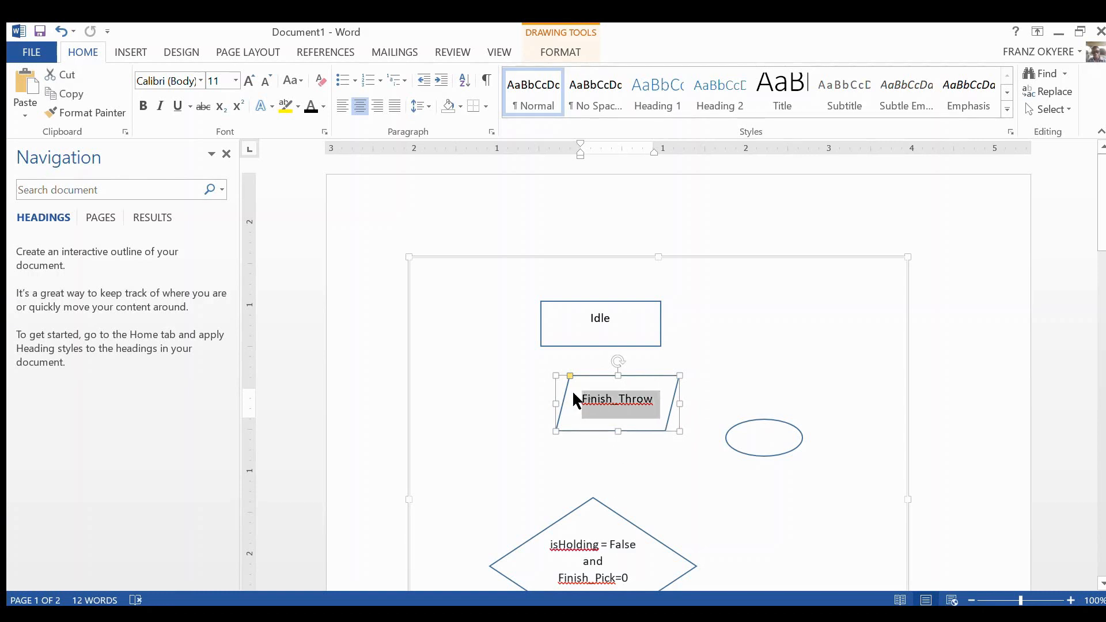
pyautogui.click(266, 81)
pyautogui.click(662, 409)
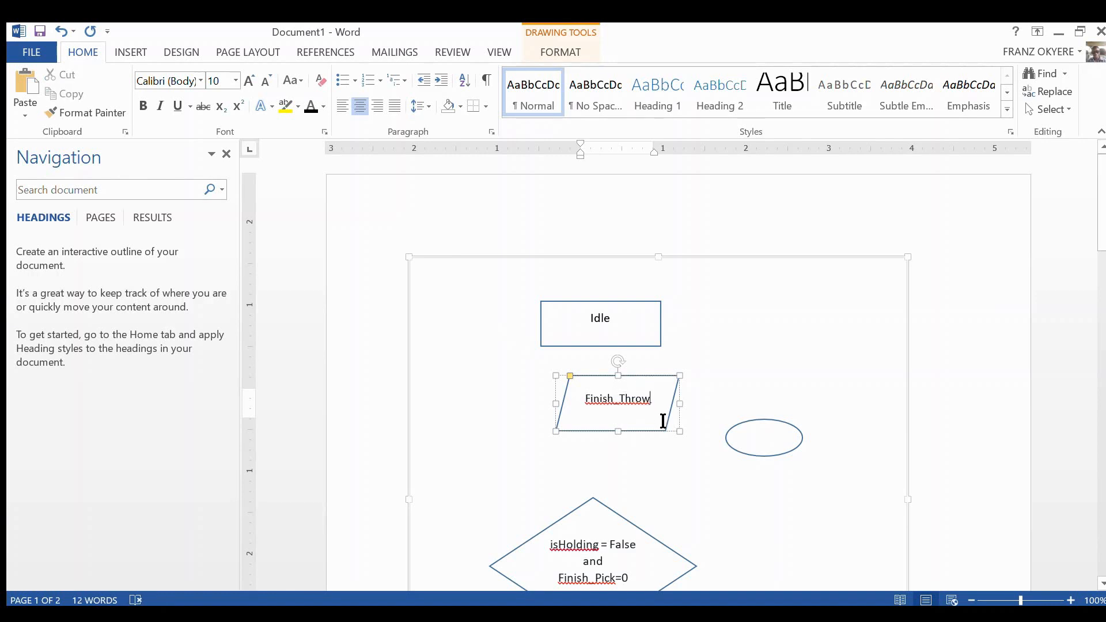
pyautogui.write('=1')
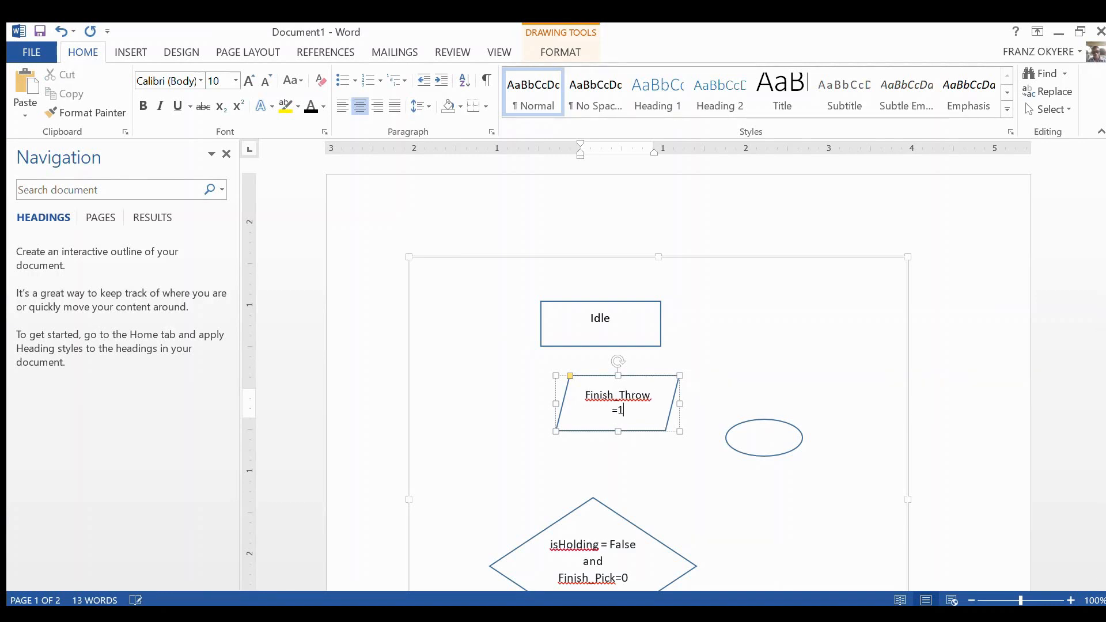
pyautogui.click(677, 491)
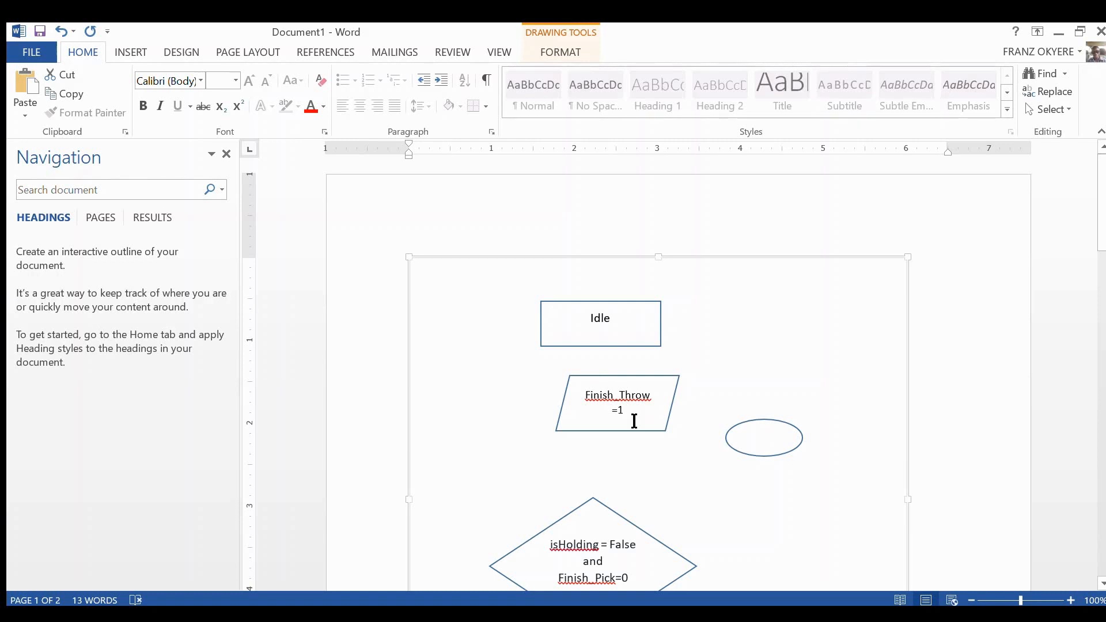
# Step: Move the Idle rectangle sideways and slightly up so it sits over the Finish_Throw parallelogram with a wider gap
pyautogui.click(630, 347)
pyautogui.click(633, 348)
pyautogui.click(634, 348)
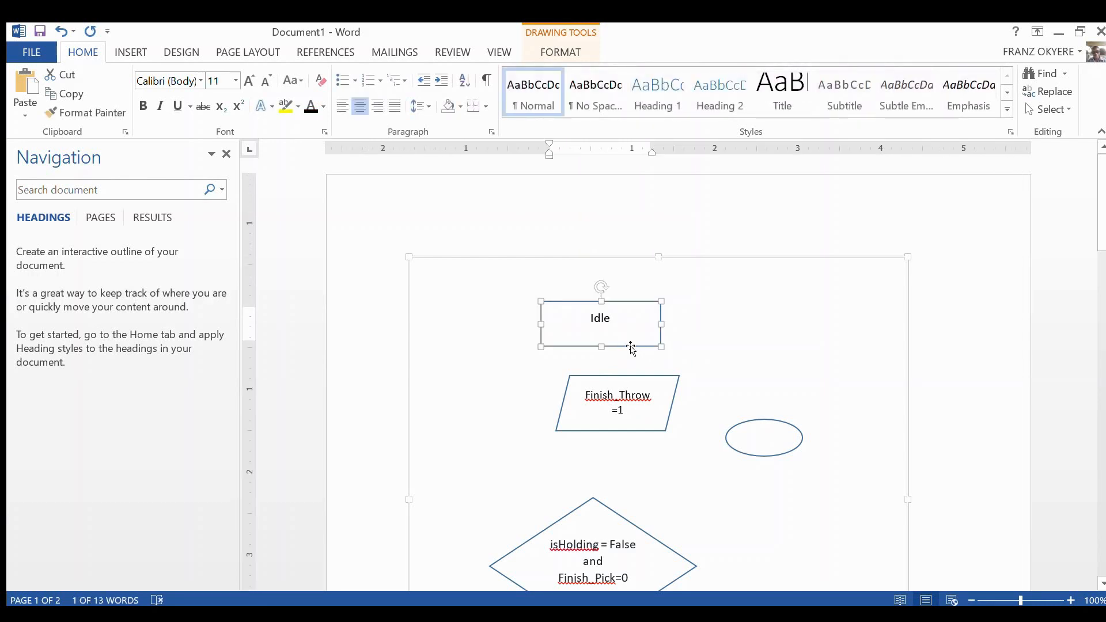
pyautogui.moveTo(633, 348); pyautogui.dragTo(662, 343)
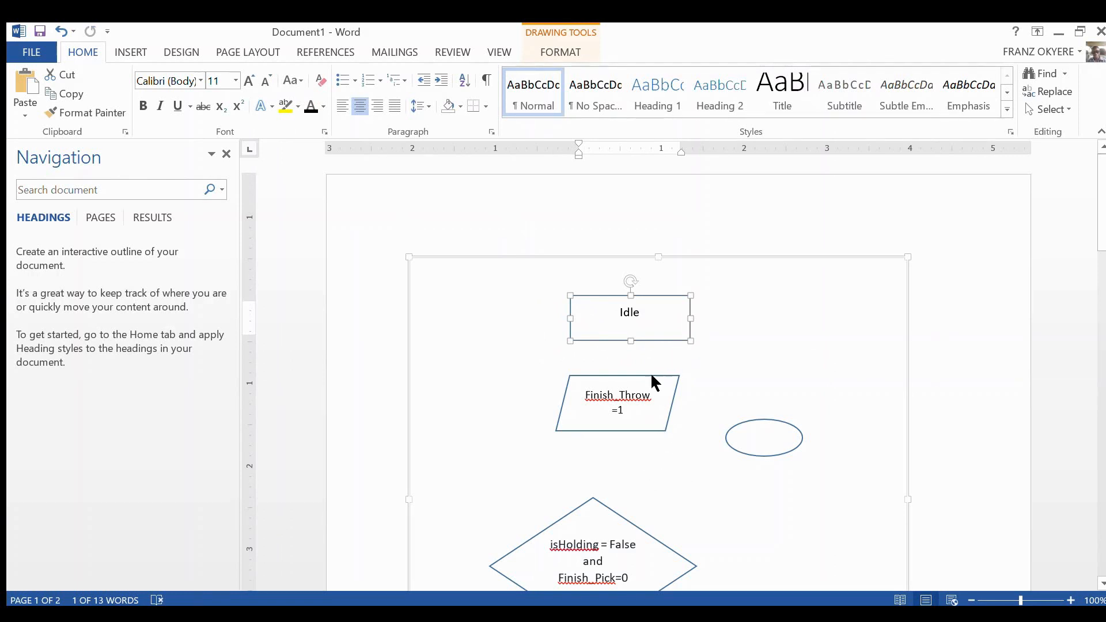
# Step: Duplicate the Finish_Throw parallelogram and place the copy directly beneath the original
pyautogui.click(612, 433)
pyautogui.click(617, 427)
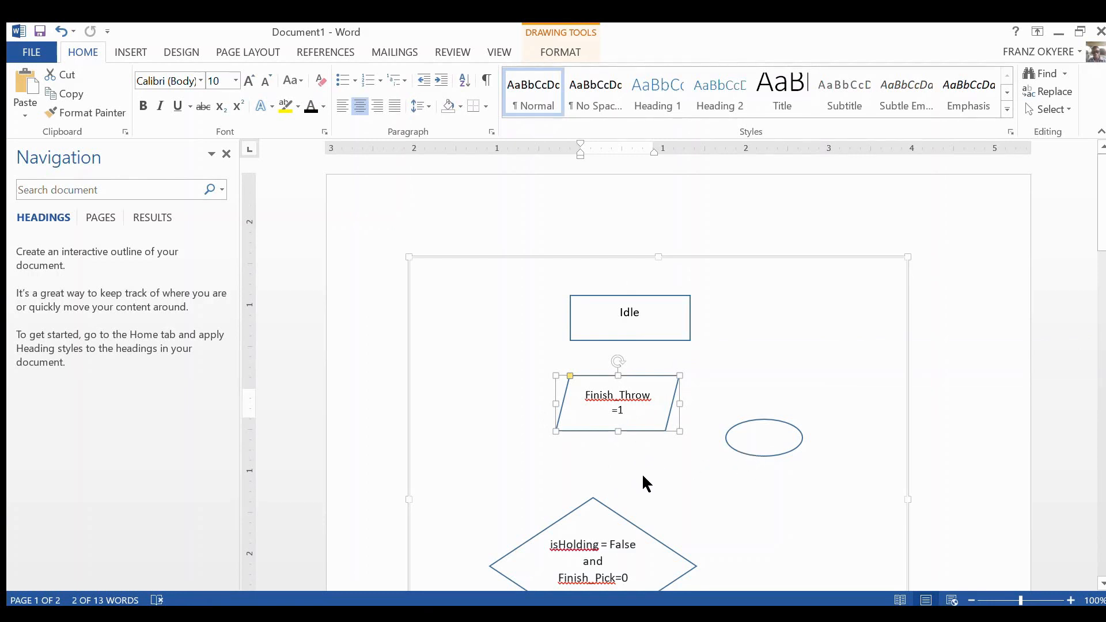
pyautogui.hotkey('ctrl', 'c')
pyautogui.hotkey('ctrl', 'v')
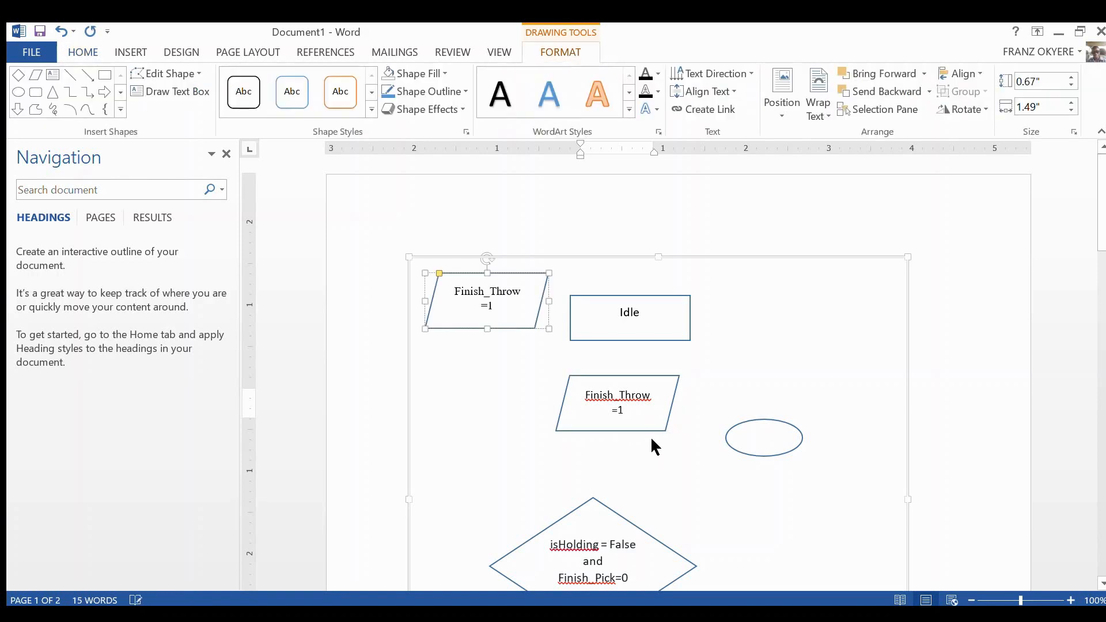
pyautogui.moveTo(521, 328); pyautogui.dragTo(648, 506)
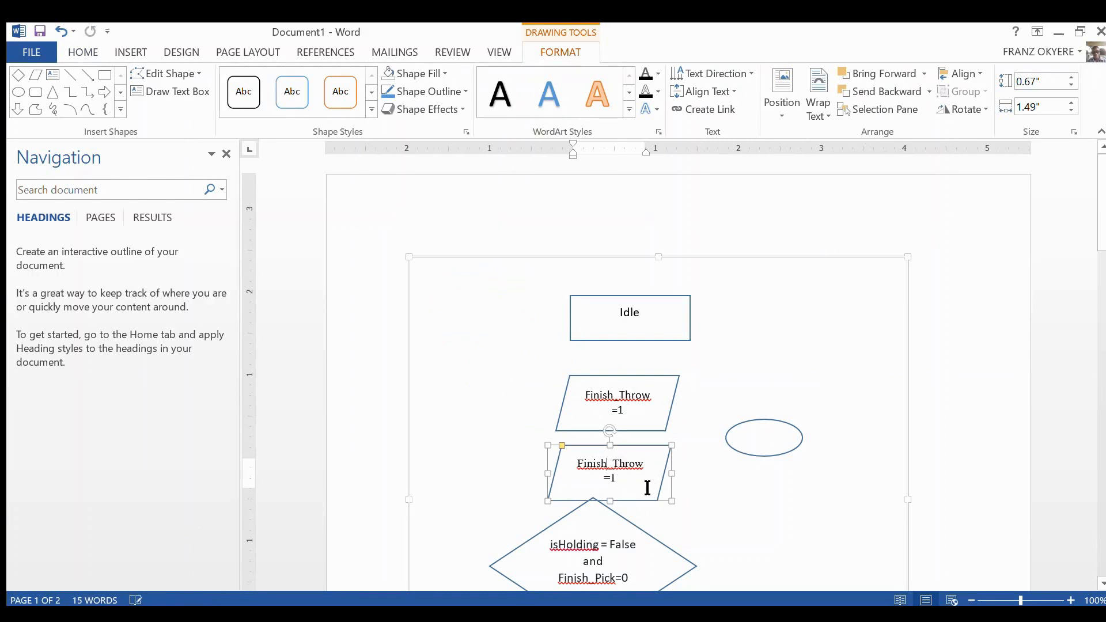
# Step: Change the duplicated parallelogram's label to "Finish_Pick =0"
pyautogui.doubleClick(633, 464)
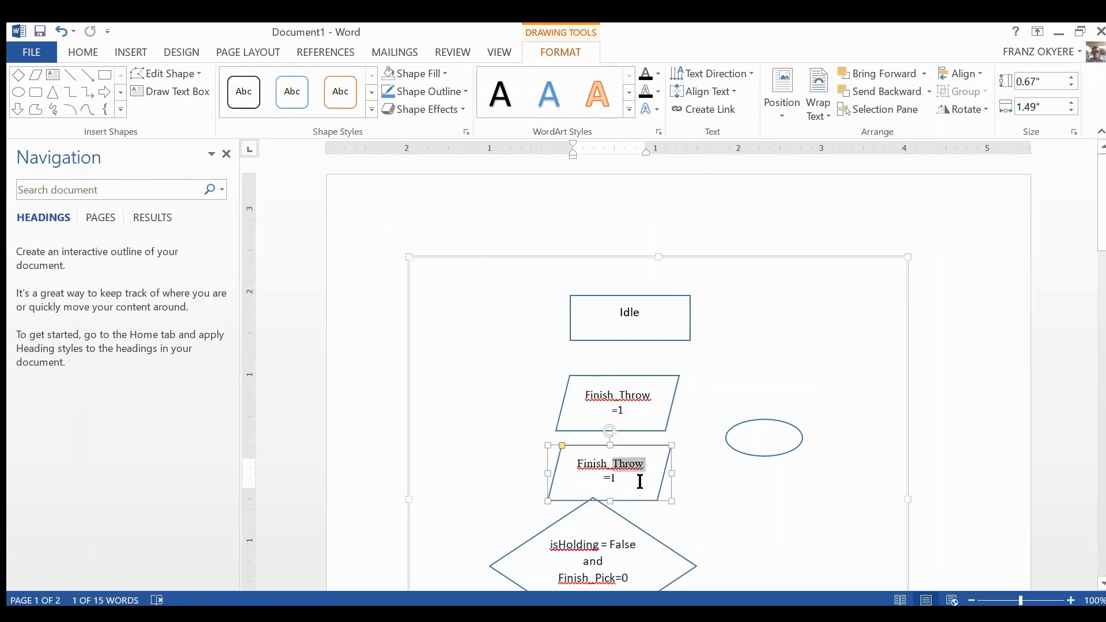
pyautogui.write('Pick =1')
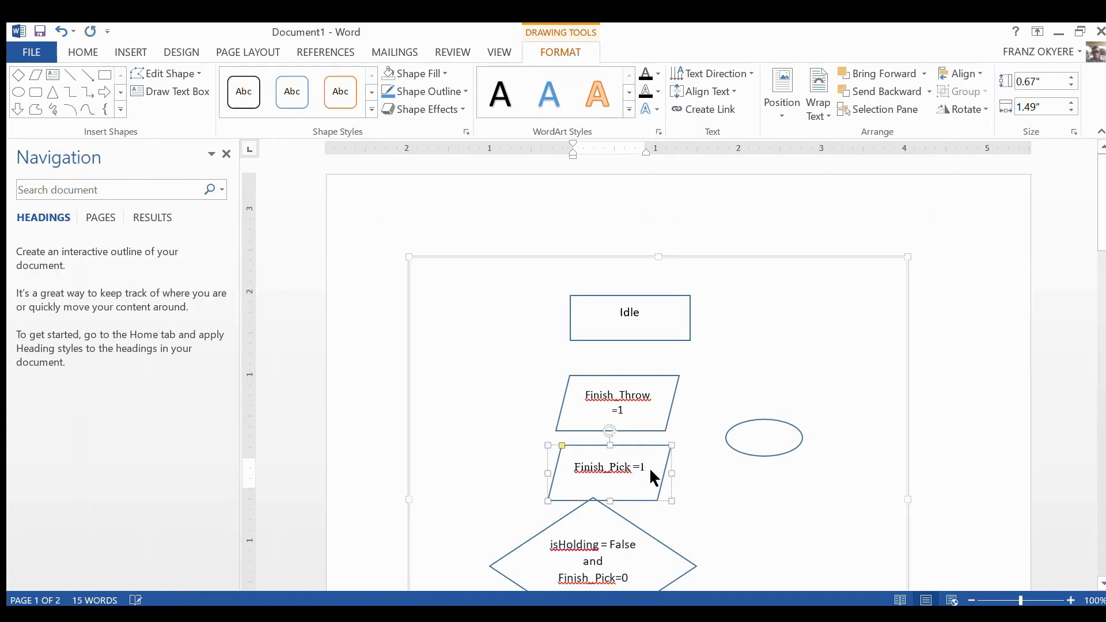
pyautogui.press('BackSpace')
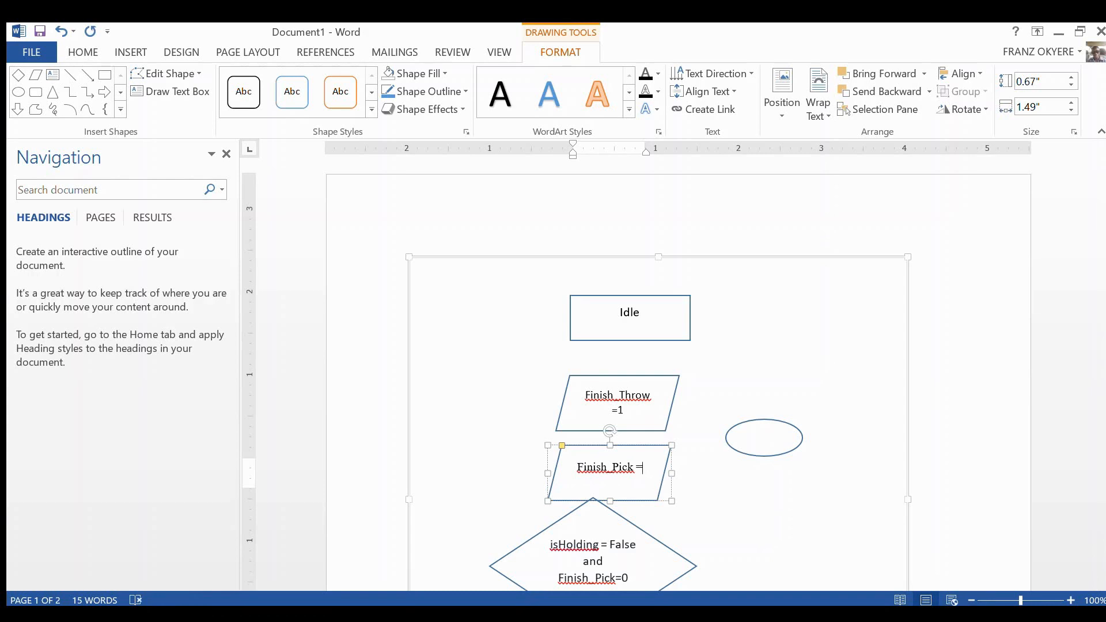
pyautogui.write('0')
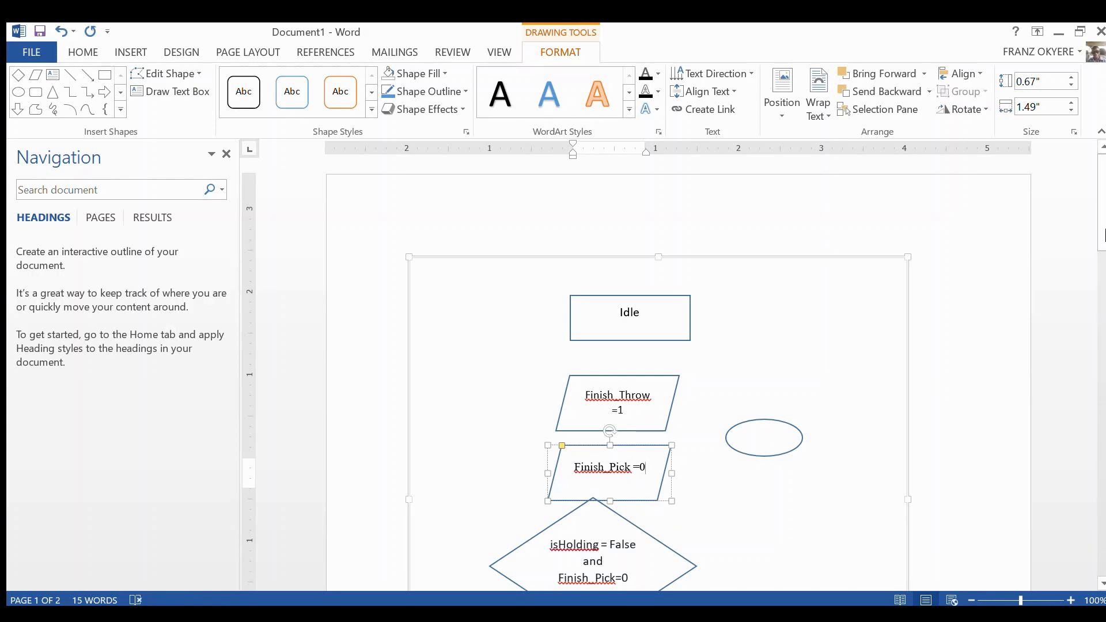
# Step: Move the isHolding decision diamond down and sideways so it sits clear beneath the Finish_Pick parallelogram
pyautogui.moveTo(1101, 185); pyautogui.dragTo(1100, 222)
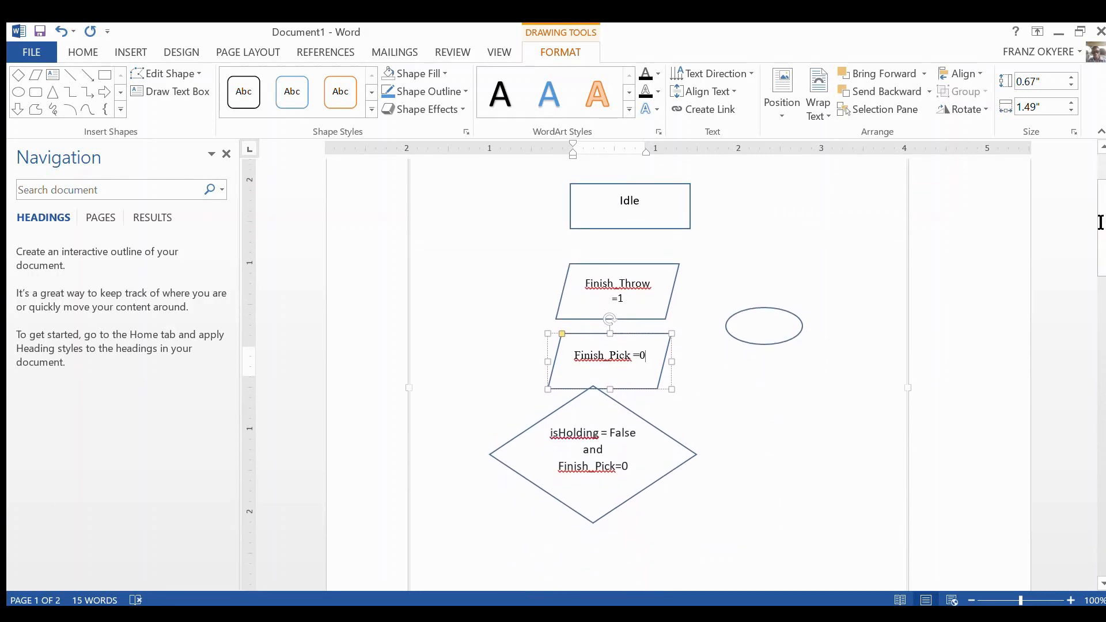
pyautogui.click(632, 416)
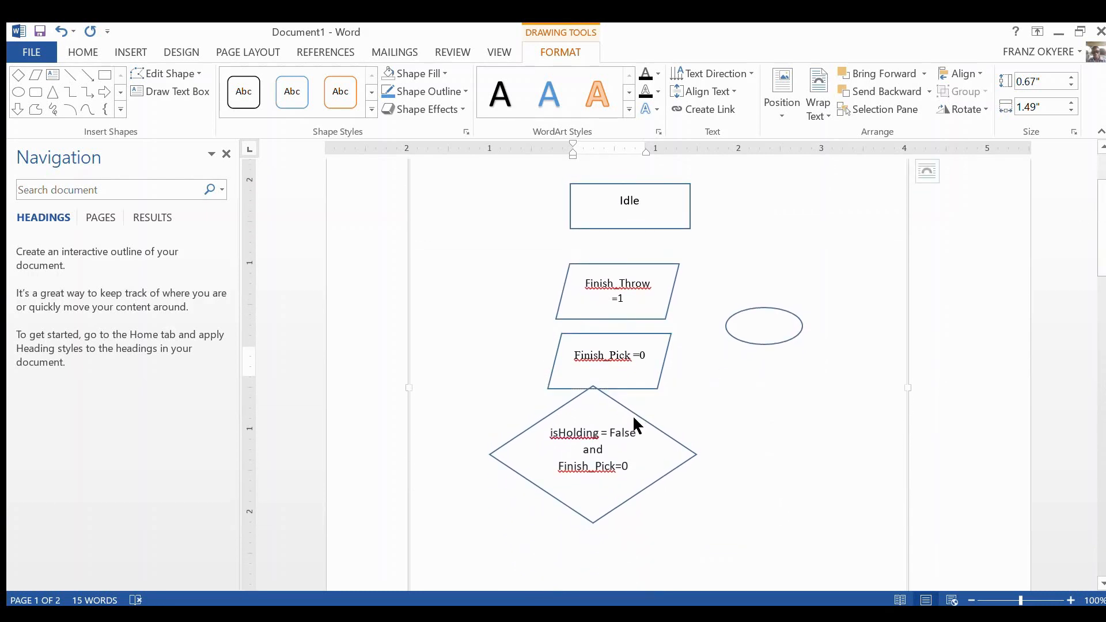
pyautogui.click(644, 423)
pyautogui.moveTo(645, 423); pyautogui.dragTo(666, 458)
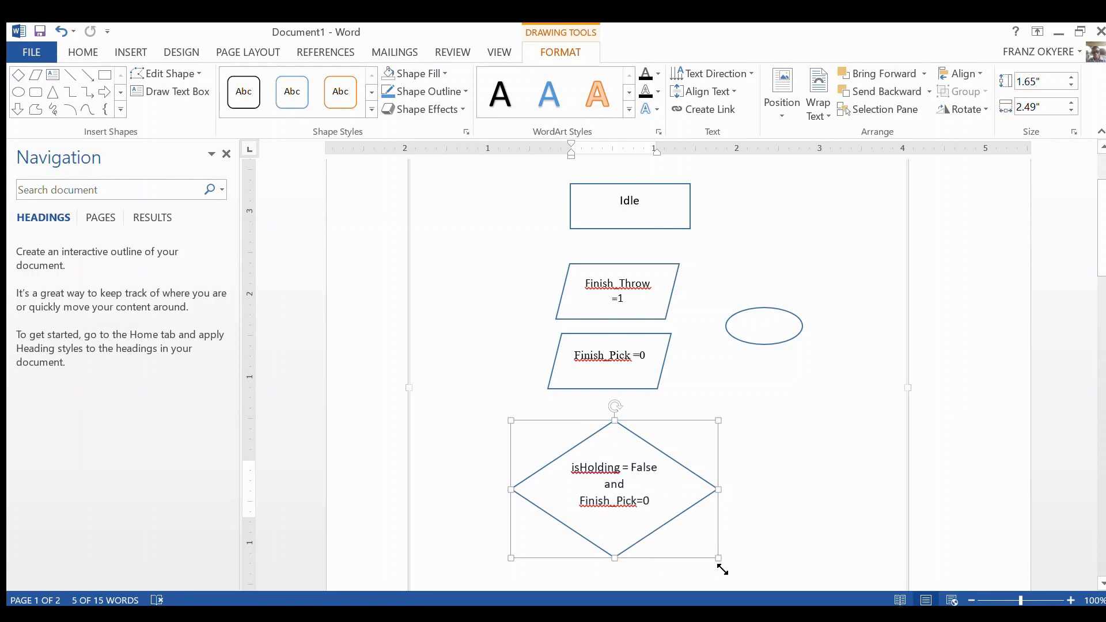
# Step: Enlarge the isHolding diamond to 1.72" high by 2.54" wide and nudge the Finish_Throw parallelogram up toward Idle
pyautogui.moveTo(722, 569); pyautogui.dragTo(725, 576)
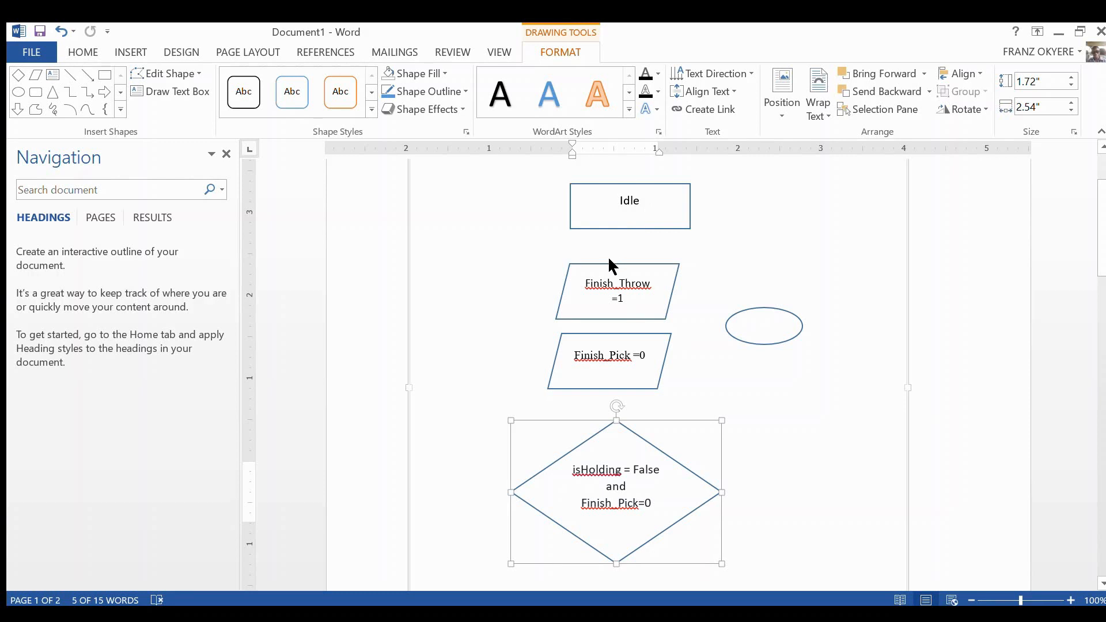
pyautogui.moveTo(616, 265); pyautogui.dragTo(619, 256)
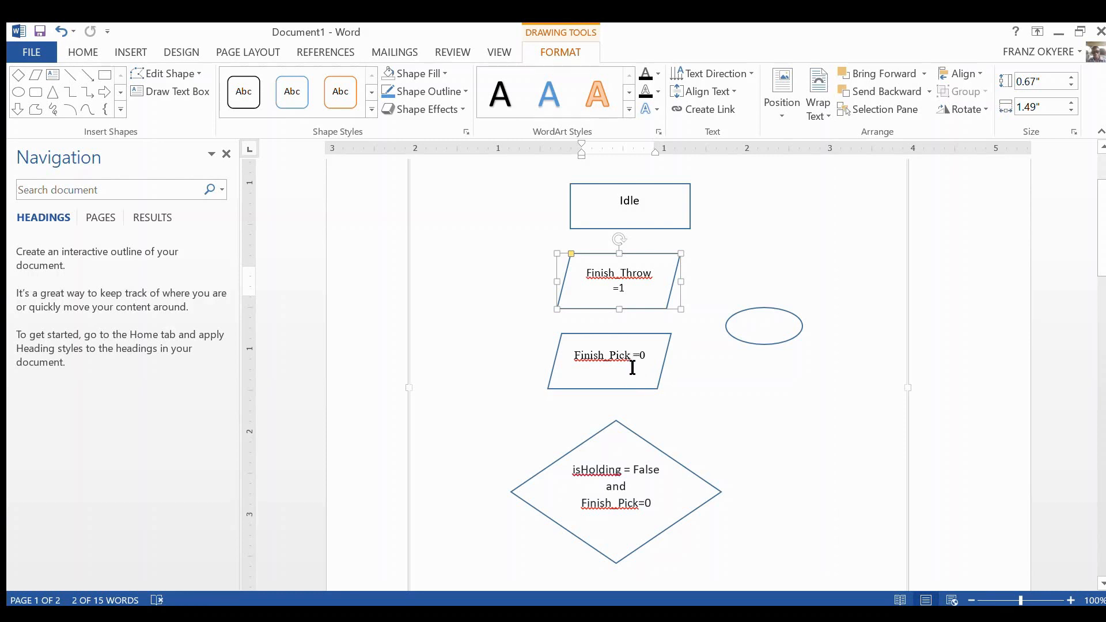
pyautogui.click(735, 340)
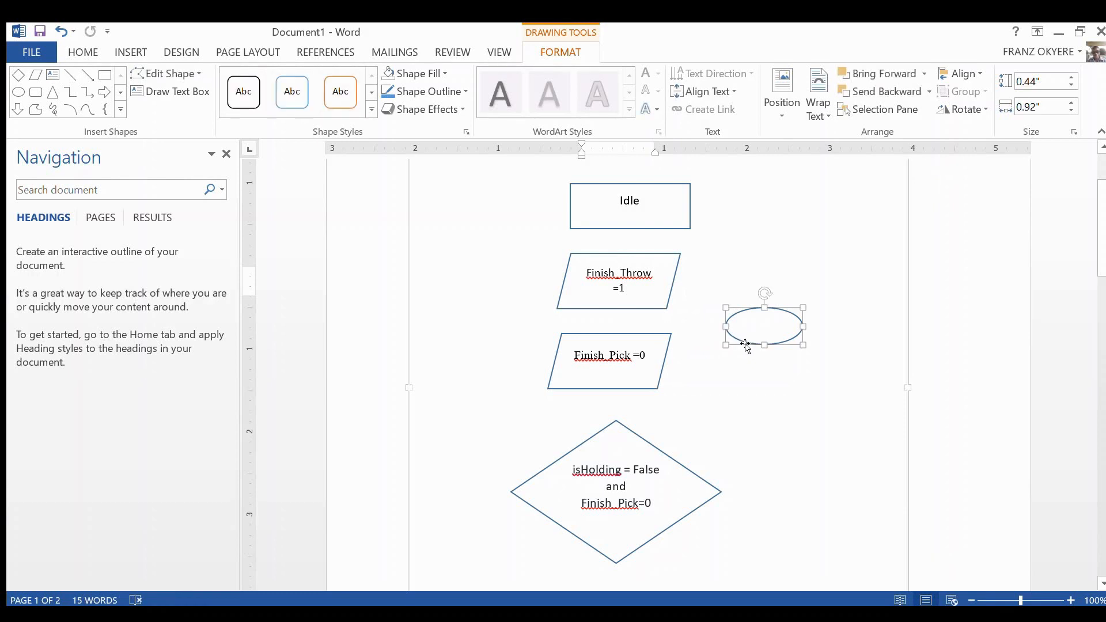
pyautogui.hotkey('ctrl', 'z')
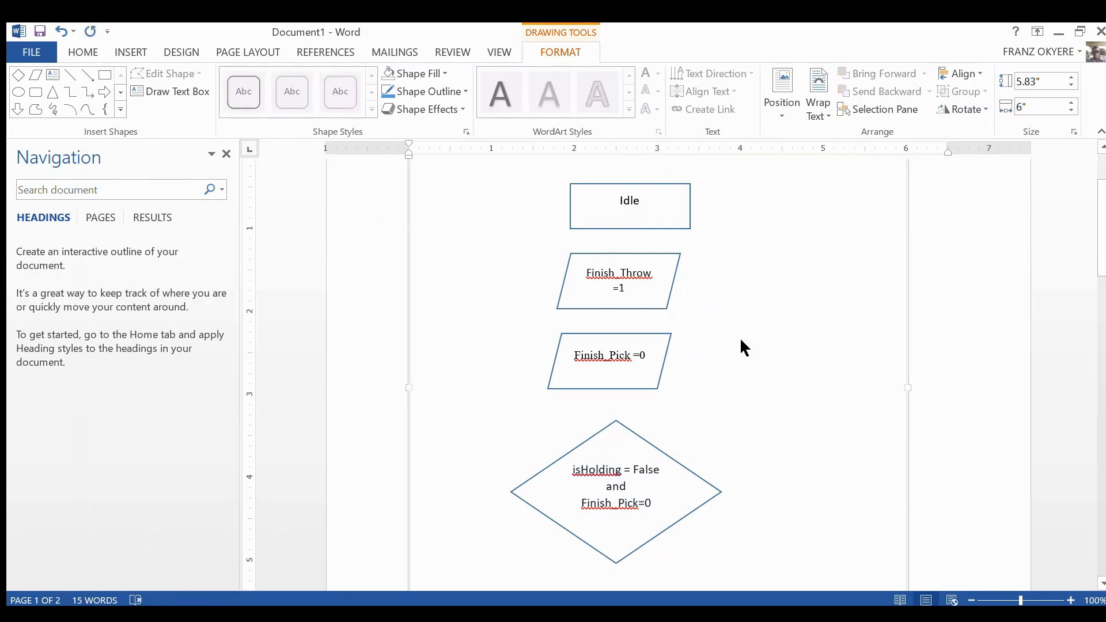
pyautogui.hotkey('ctrl', 'z')
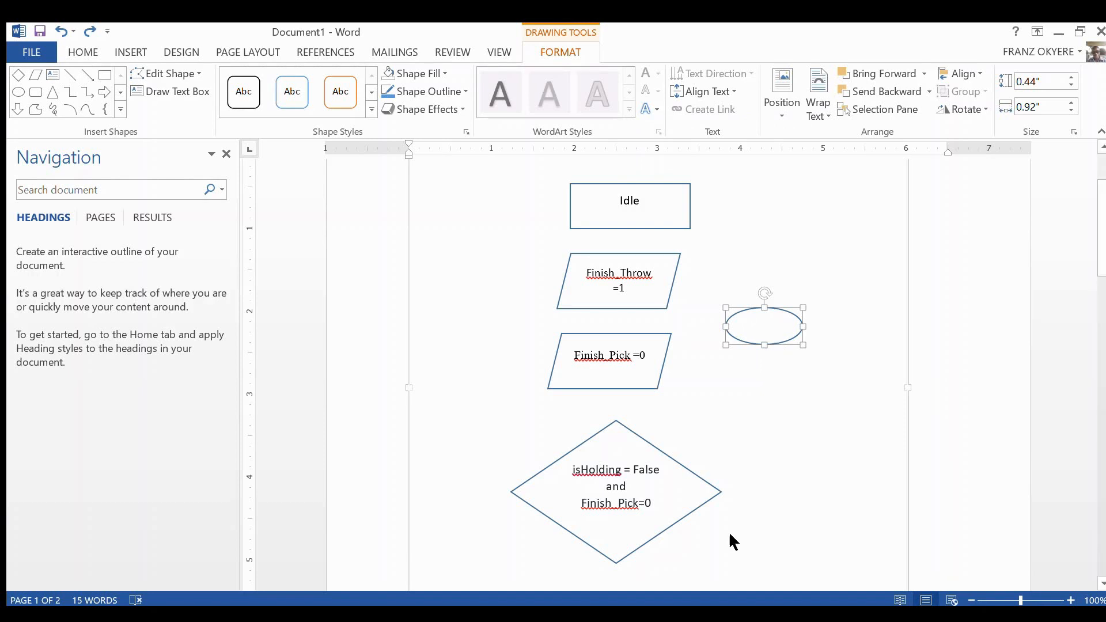
# Step: Place the empty ellipse directly above the Idle rectangle and label it "Start" in black text
pyautogui.moveTo(1098, 197); pyautogui.dragTo(1100, 169)
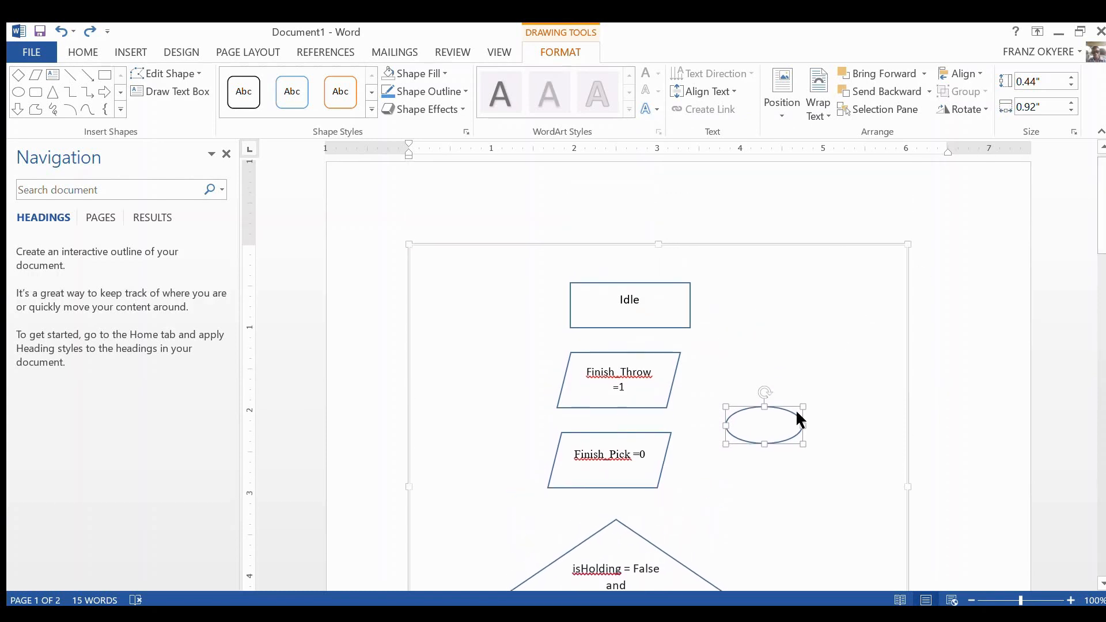
pyautogui.moveTo(774, 411); pyautogui.dragTo(619, 267)
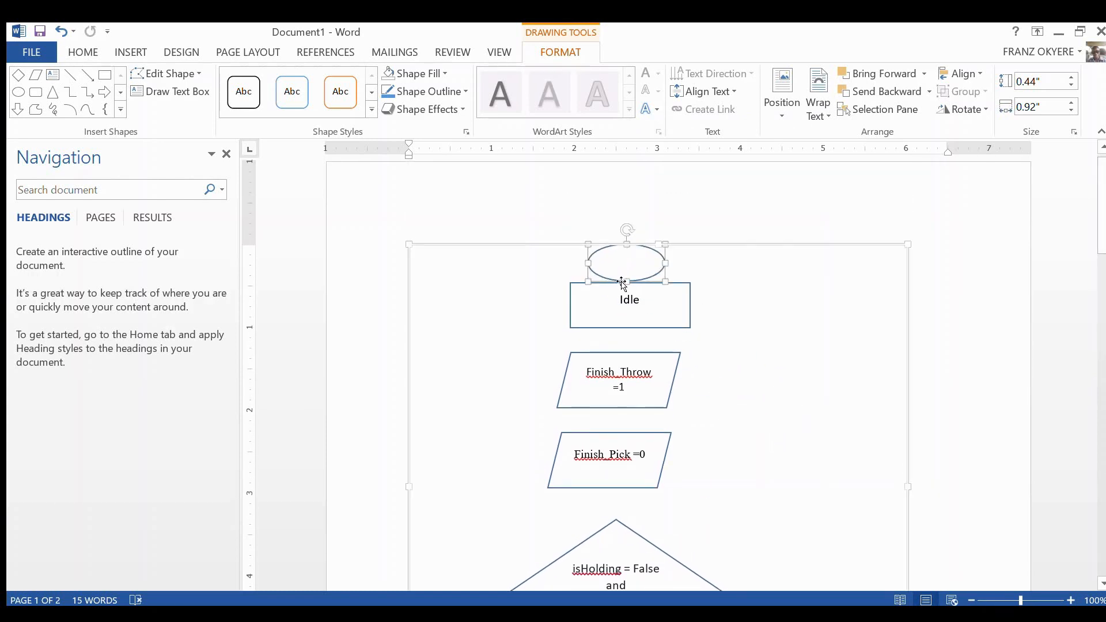
pyautogui.press('Return')
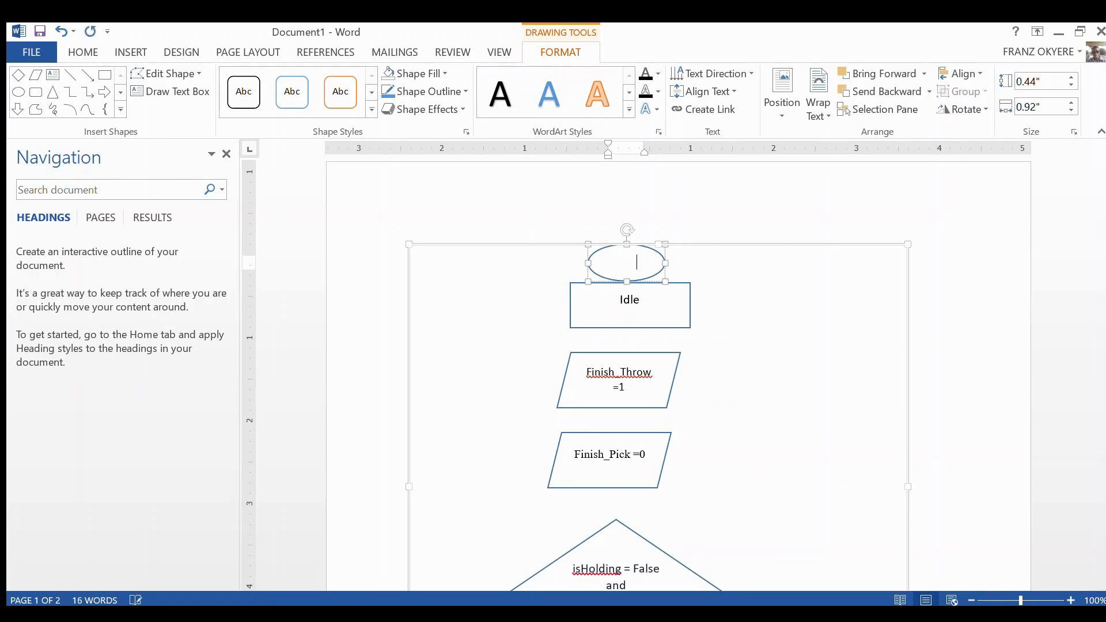
pyautogui.hotkey('ctrl', 'a')
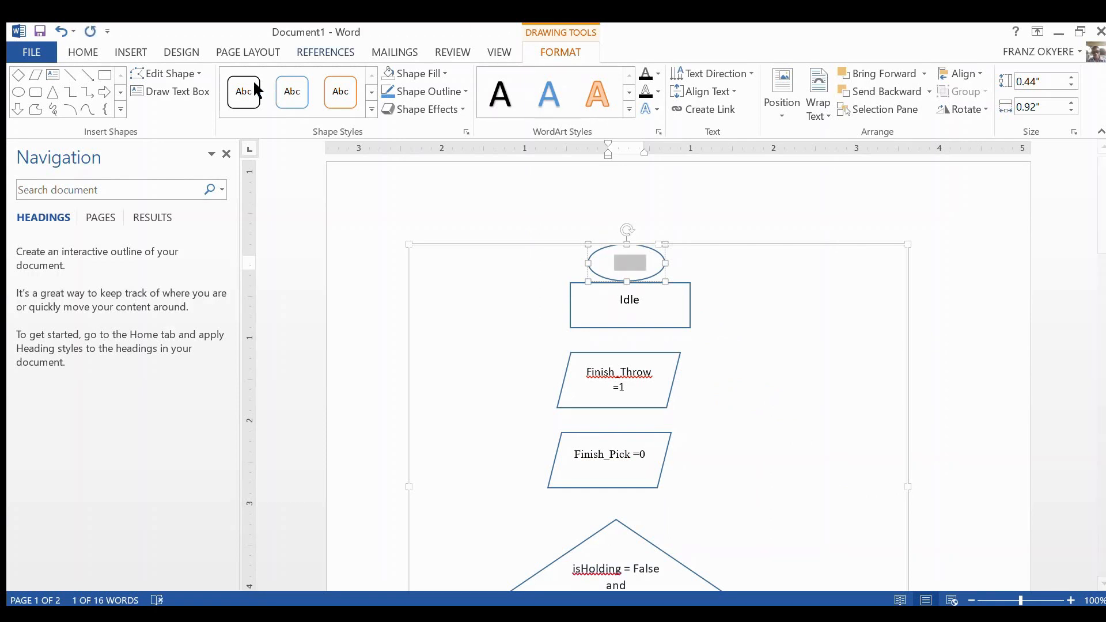
pyautogui.click(78, 52)
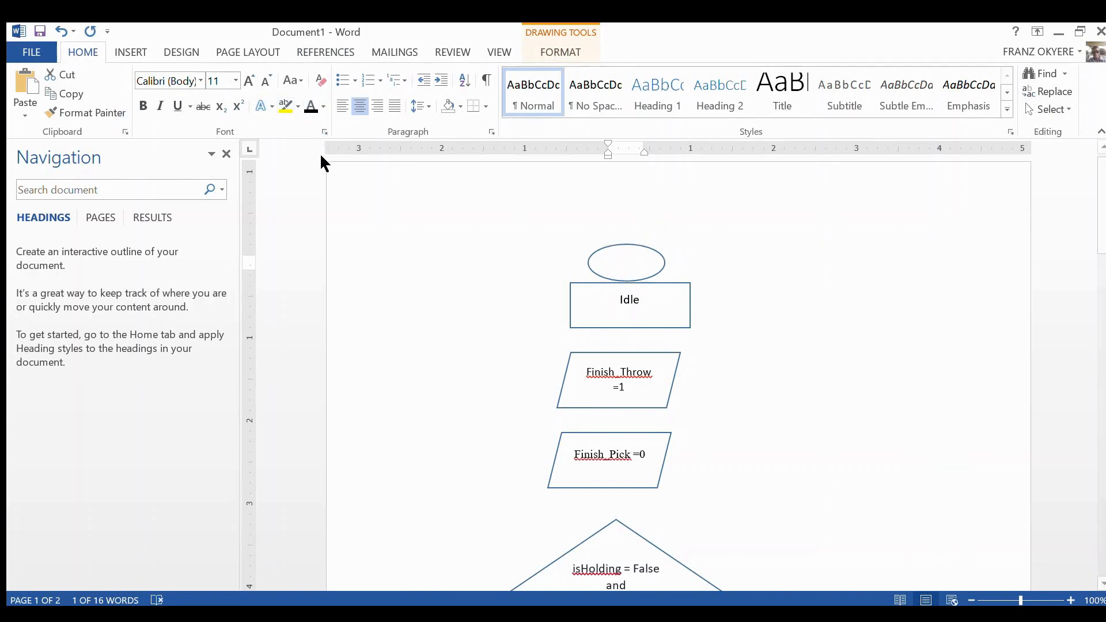
pyautogui.click(727, 380)
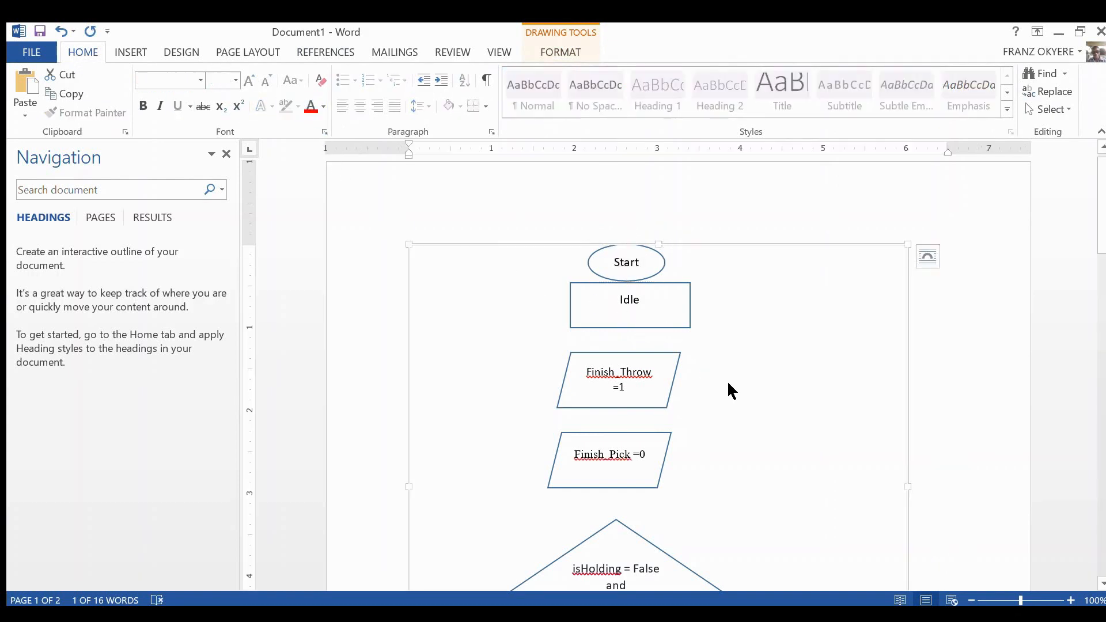
# Step: Shorten the Idle rectangle to leave a gap below Start, and line up both parallelograms and the isHolding diamond beneath it
pyautogui.click(623, 328)
pyautogui.moveTo(633, 331)
pyautogui.mouseDown()
pyautogui.moveTo(639, 322)
pyautogui.moveTo(637, 336)
pyautogui.mouseUp()
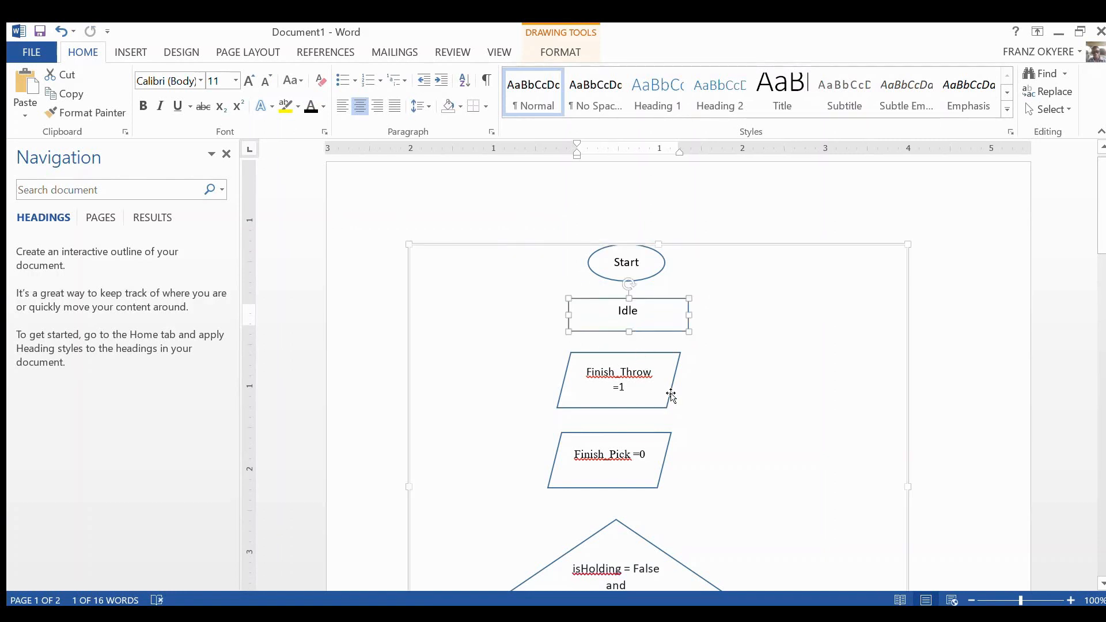
pyautogui.moveTo(669, 395); pyautogui.dragTo(678, 396)
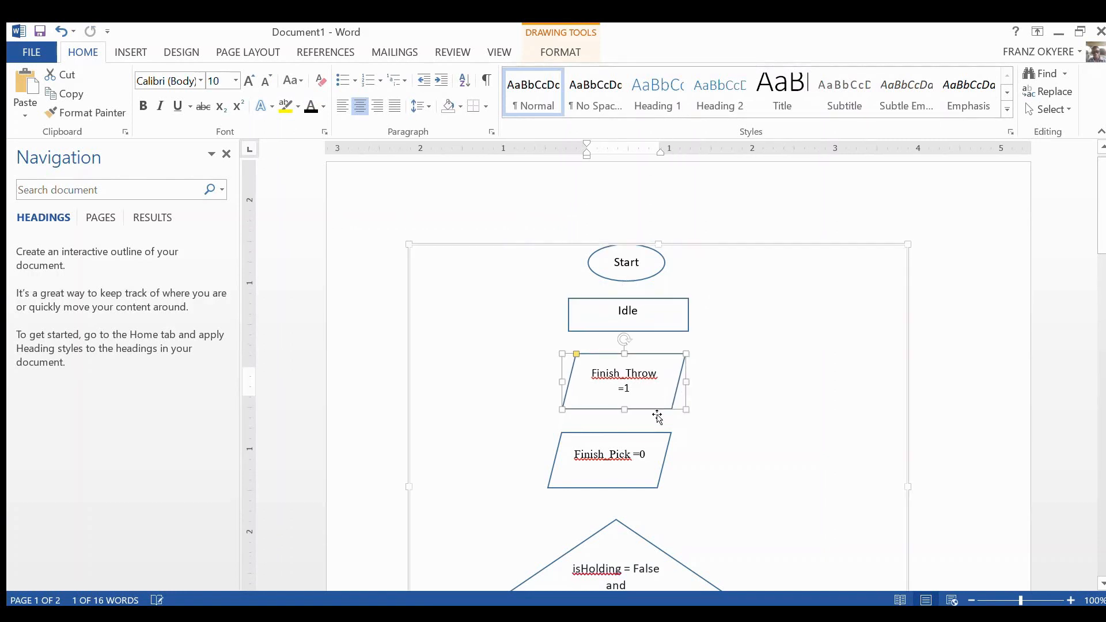
pyautogui.click(663, 454)
pyautogui.moveTo(667, 456); pyautogui.dragTo(680, 451)
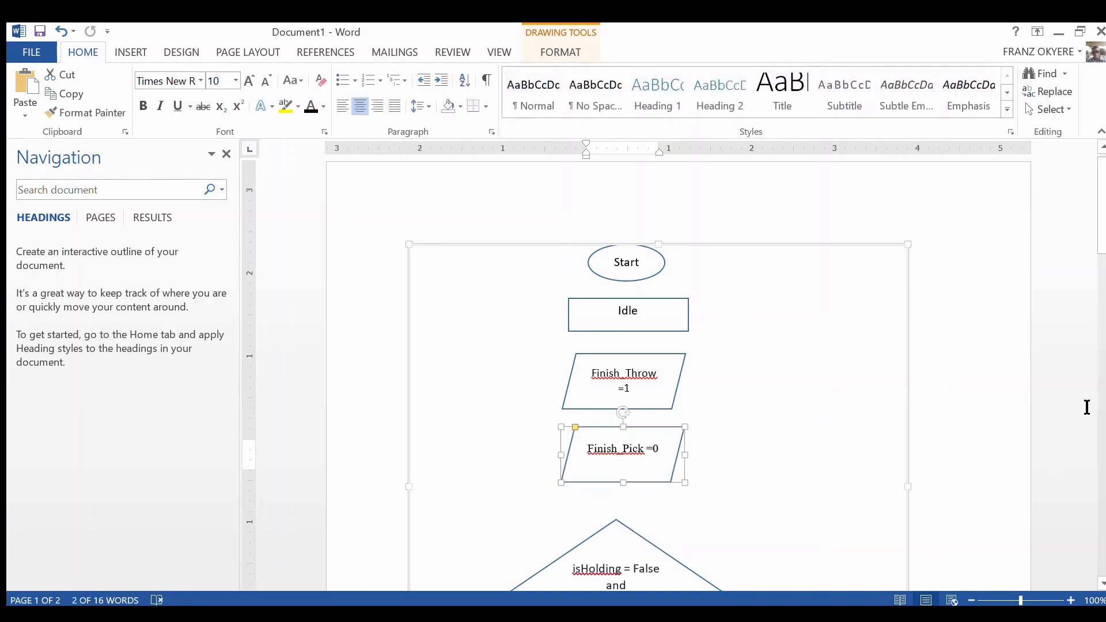
pyautogui.moveTo(1094, 213); pyautogui.dragTo(1101, 247)
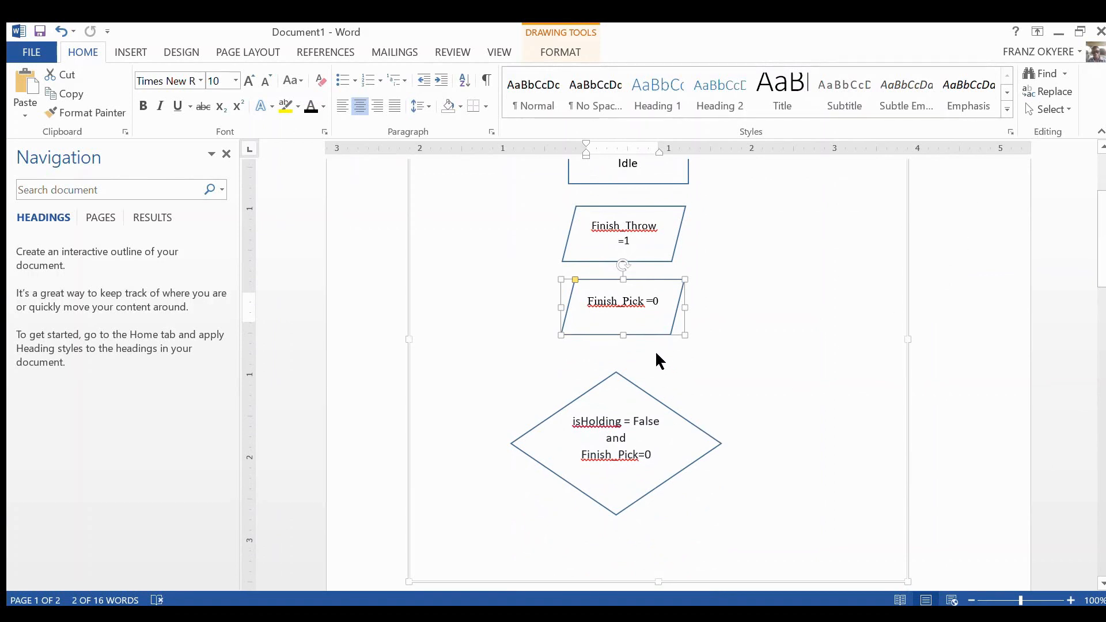
pyautogui.moveTo(661, 405)
pyautogui.mouseDown()
pyautogui.moveTo(682, 403)
pyautogui.moveTo(669, 400)
pyautogui.mouseUp()
# Step: Extend the drawing canvas downward to a height of about 8.44"
pyautogui.moveTo(1100, 254); pyautogui.dragTo(1101, 306)
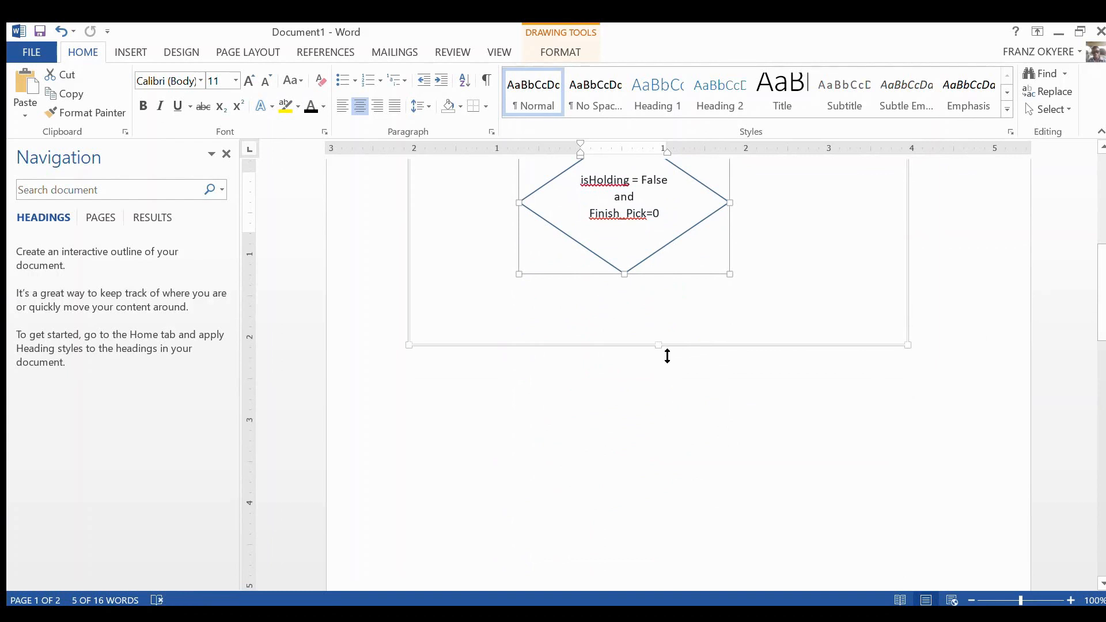
pyautogui.moveTo(667, 355); pyautogui.dragTo(668, 562)
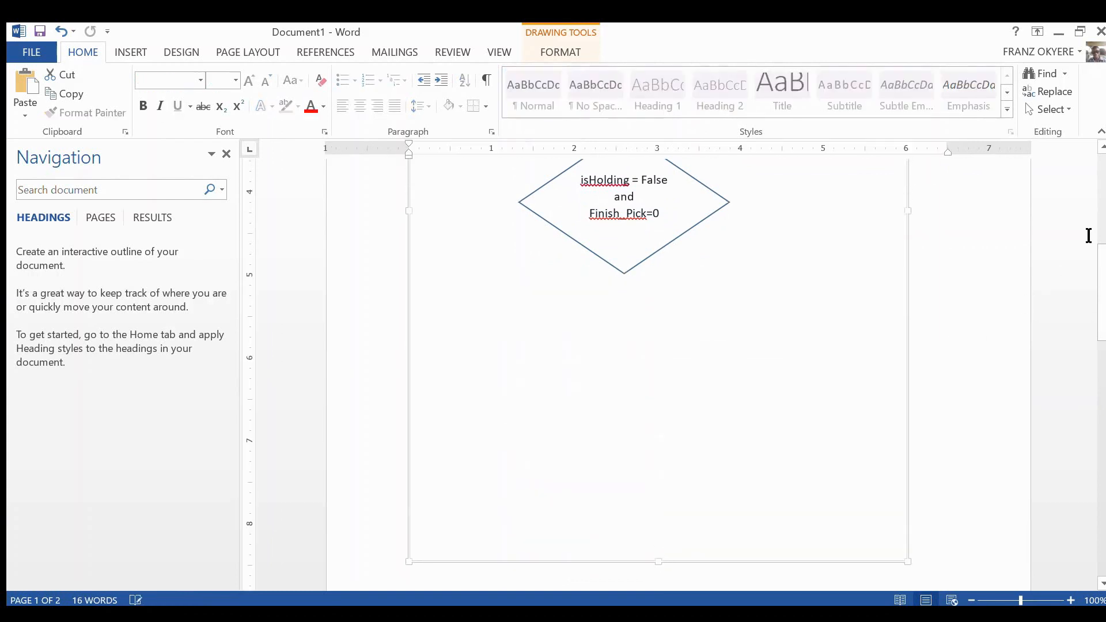
# Step: Select the Idle rectangle, both parallelograms and the isHolding diamond together, and shift them left and slightly down on the canvas
pyautogui.click(1100, 147)
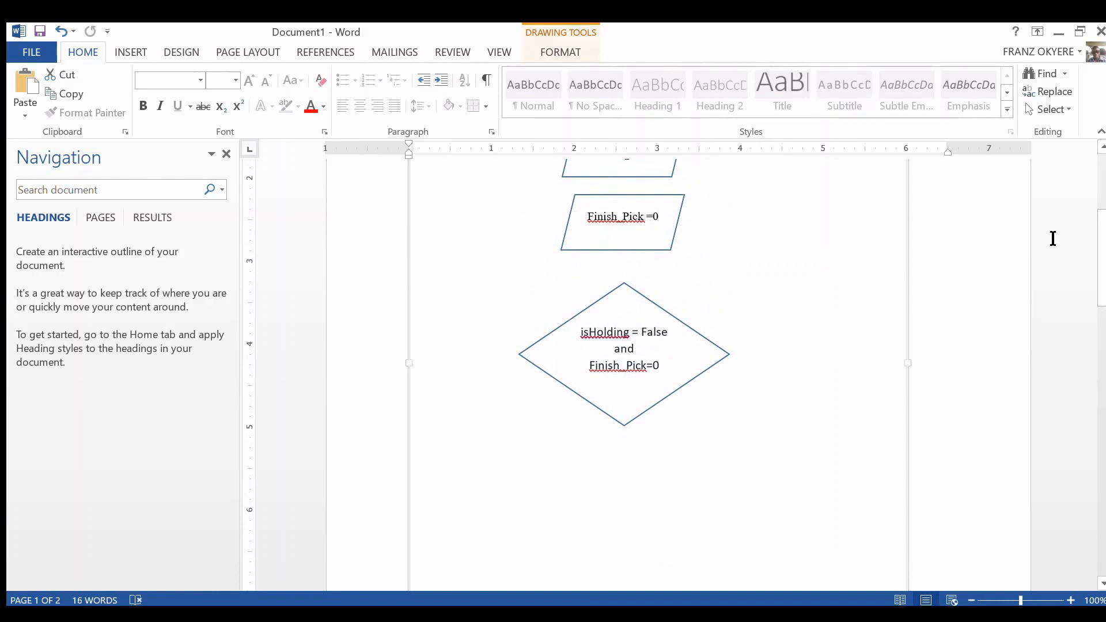
pyautogui.moveTo(1100, 242); pyautogui.dragTo(1104, 217)
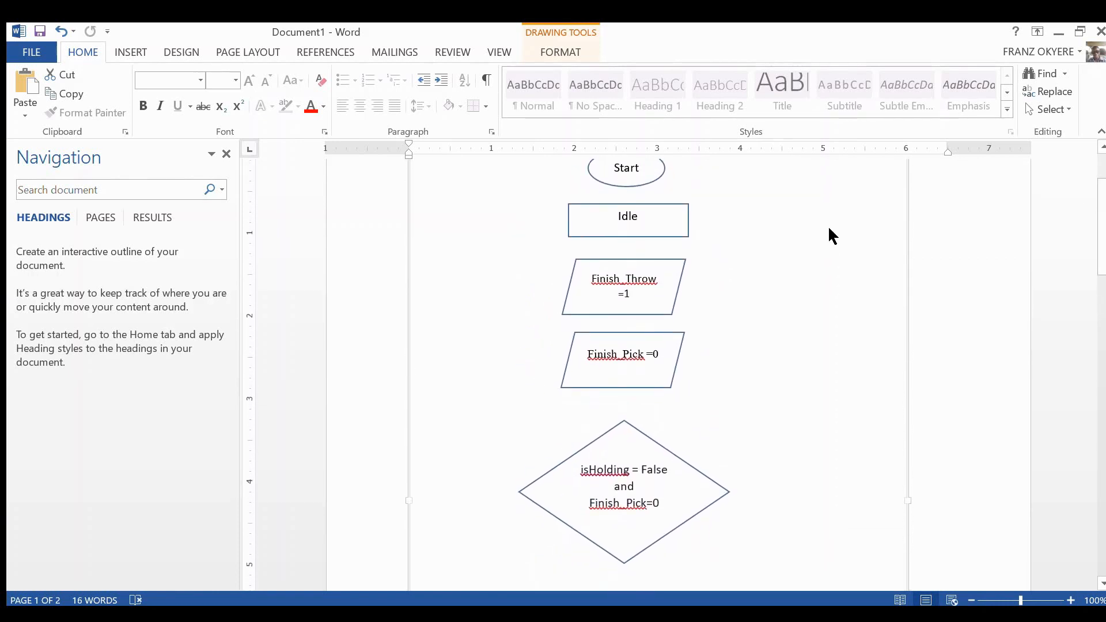
pyautogui.moveTo(474, 162); pyautogui.dragTo(749, 493)
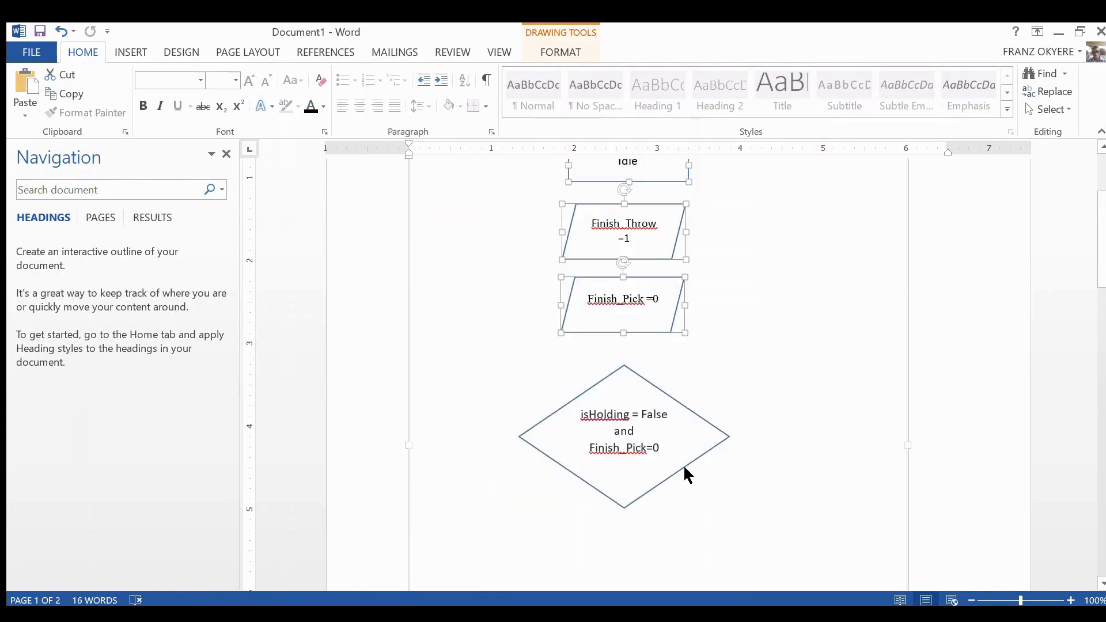
pyautogui.keyDown('shift'); pyautogui.click(669, 480); pyautogui.keyUp('shift')
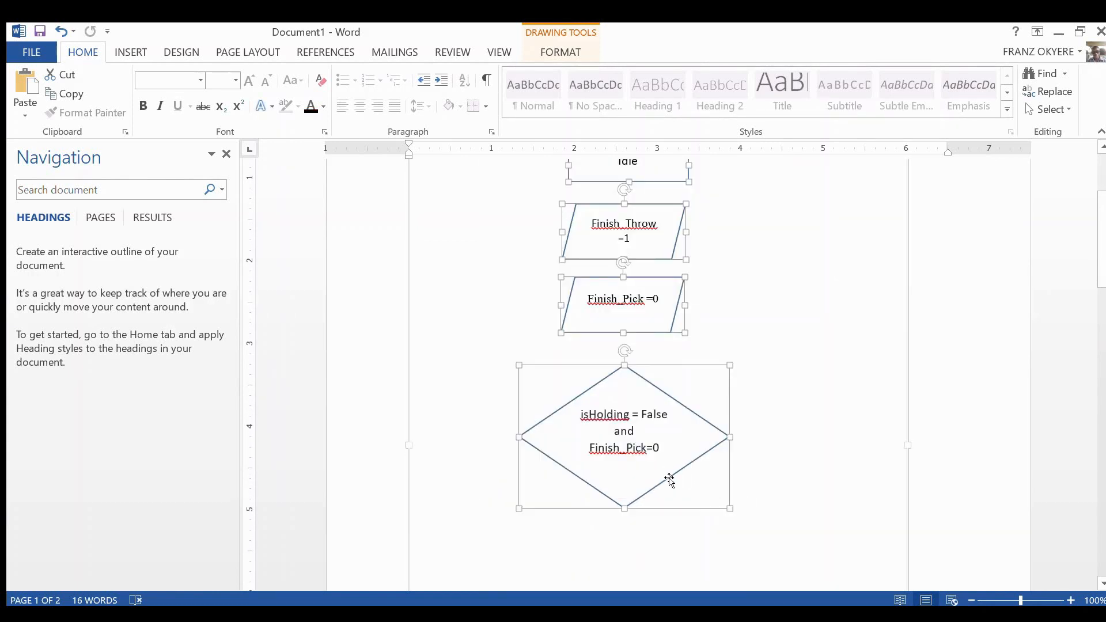
pyautogui.moveTo(674, 477); pyautogui.dragTo(635, 488)
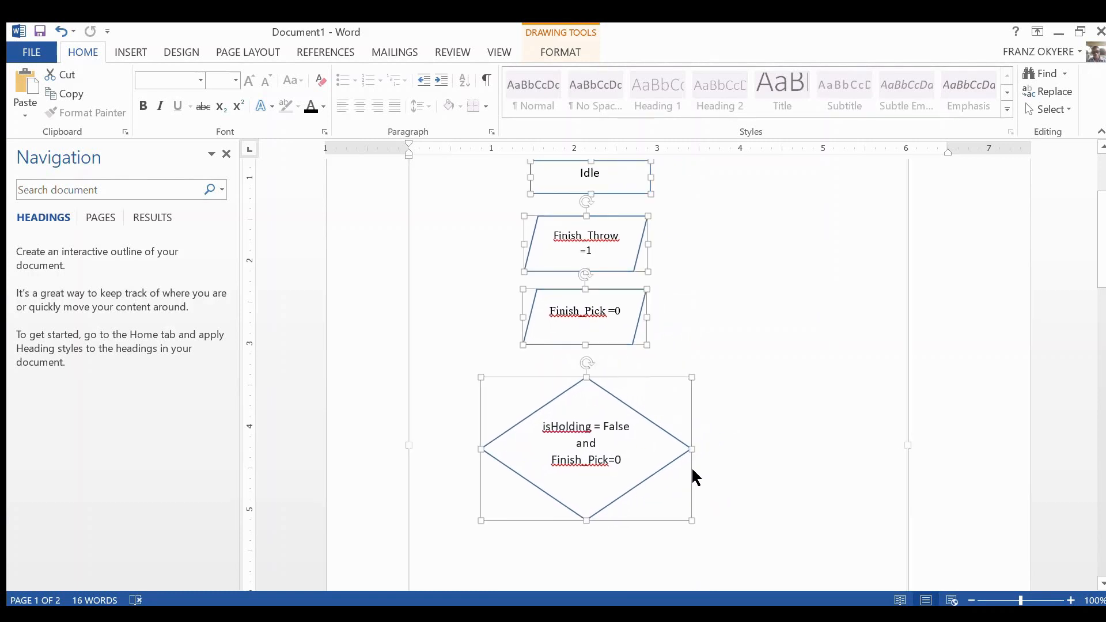
pyautogui.moveTo(646, 481); pyautogui.dragTo(636, 483)
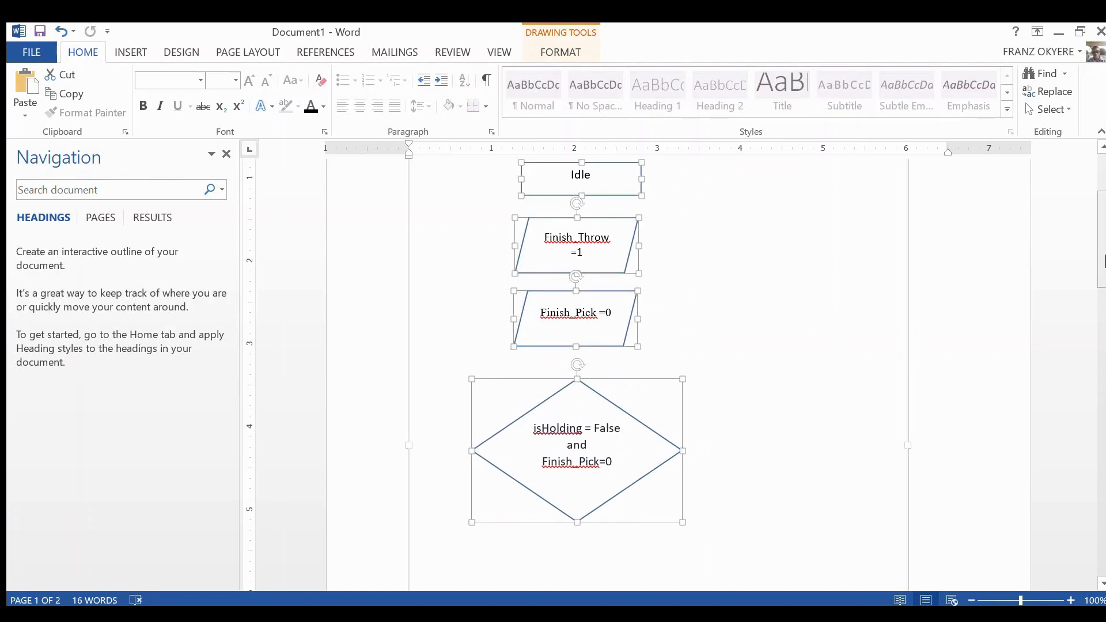
pyautogui.scroll(-5, 867, 352)
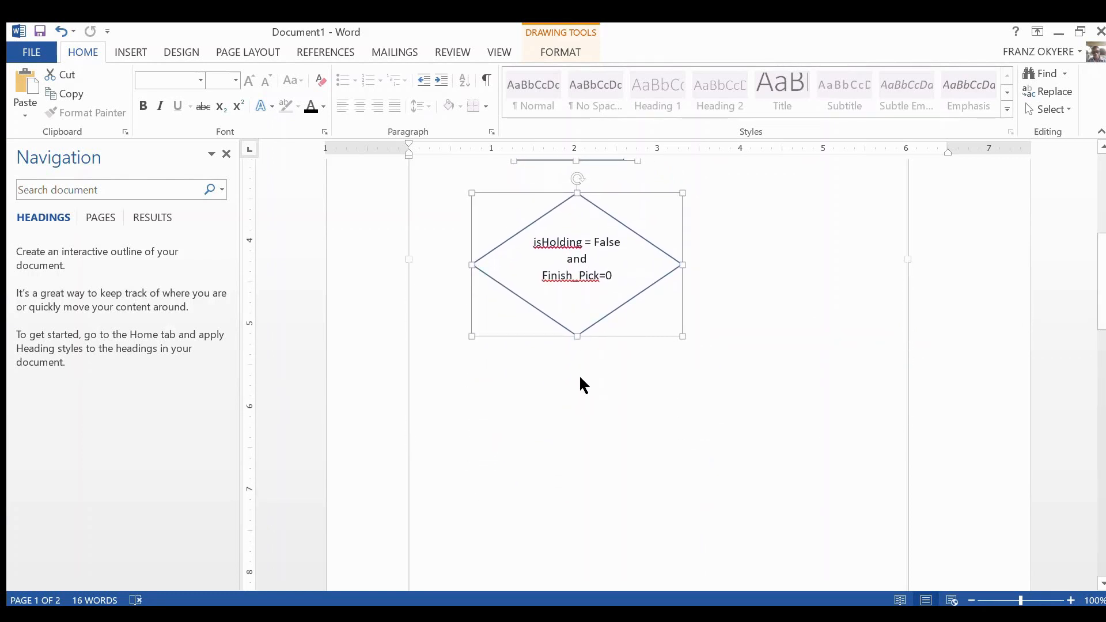
pyautogui.click(580, 378)
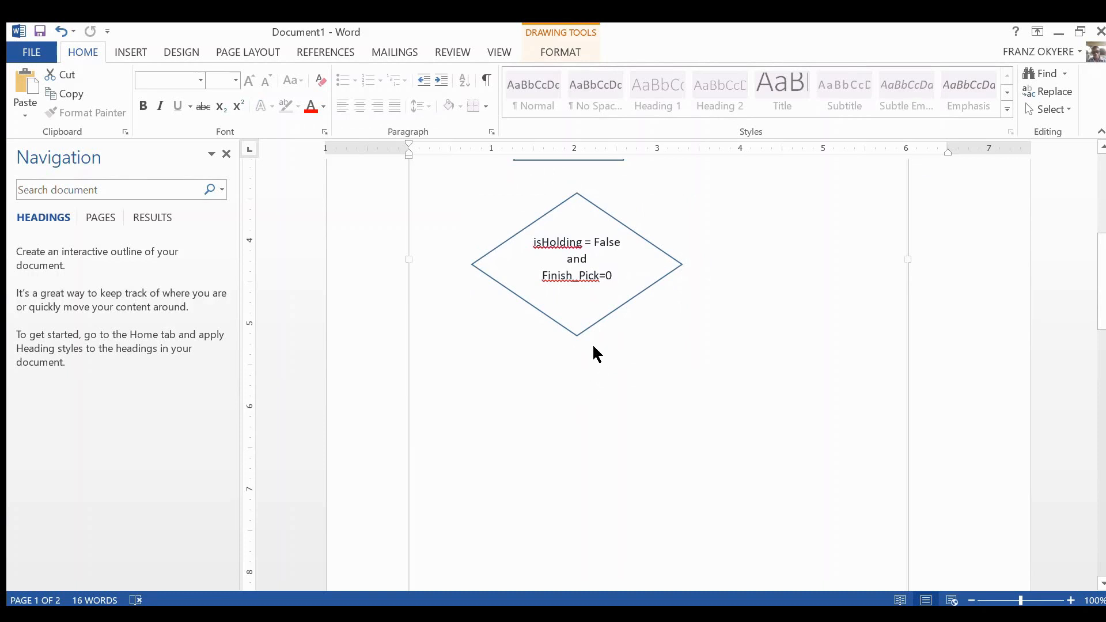
# Step: Move the Start ellipse left so it sits centred above the Idle rectangle
pyautogui.scroll(8, 685, 364)
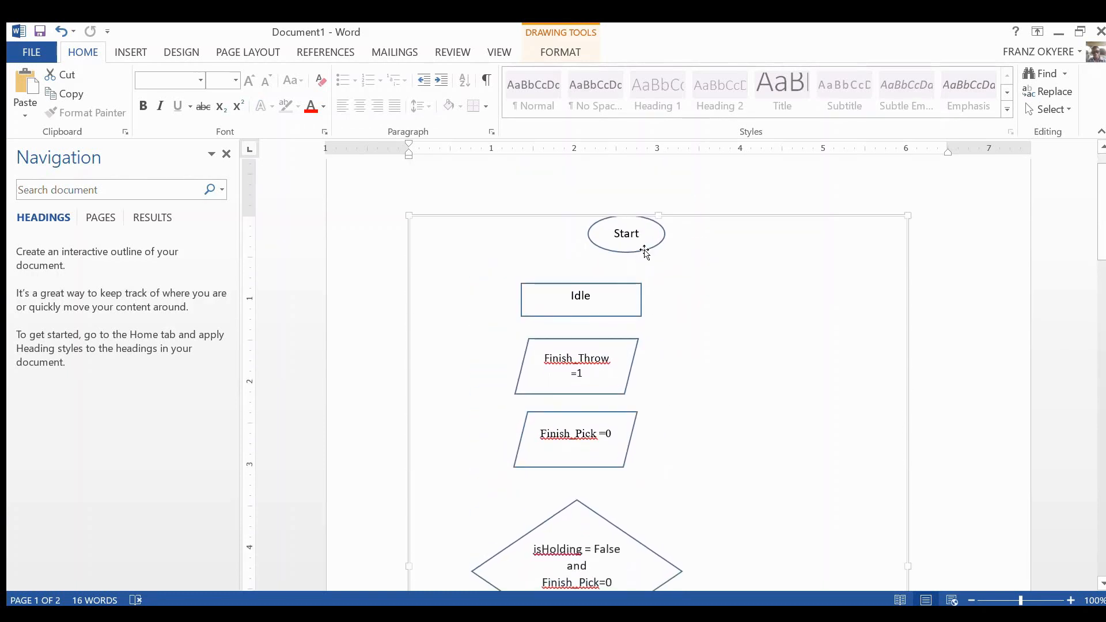
pyautogui.click(644, 252)
pyautogui.moveTo(646, 250); pyautogui.dragTo(595, 254)
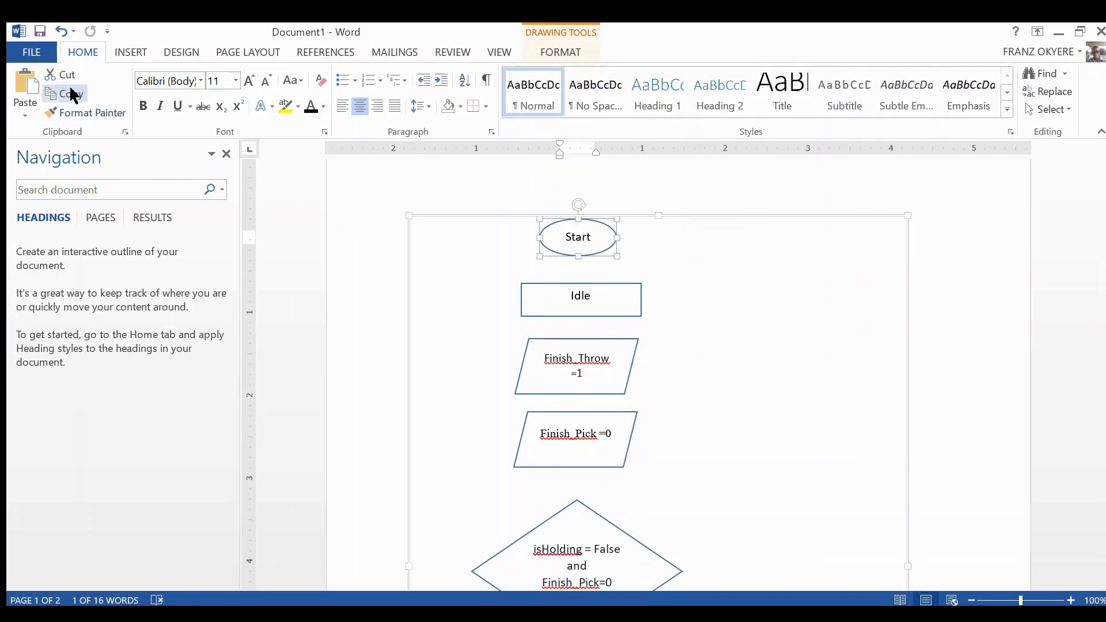
# Step: Draw an arrow connector from the bottom of the Start ellipse to the top of the Idle rectangle
pyautogui.click(121, 52)
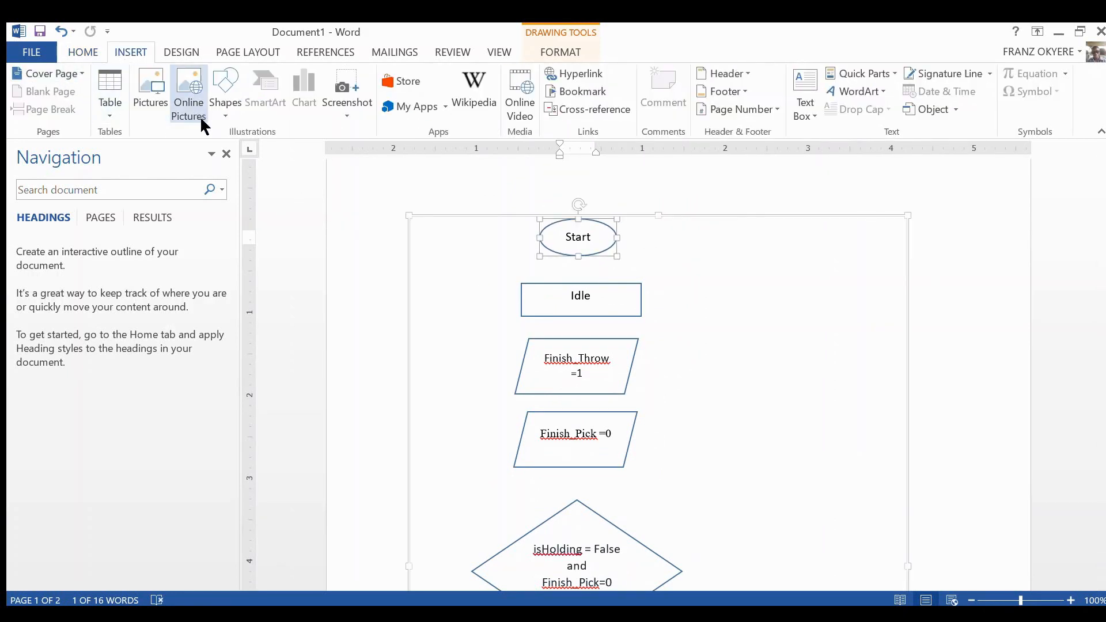
pyautogui.click(227, 115)
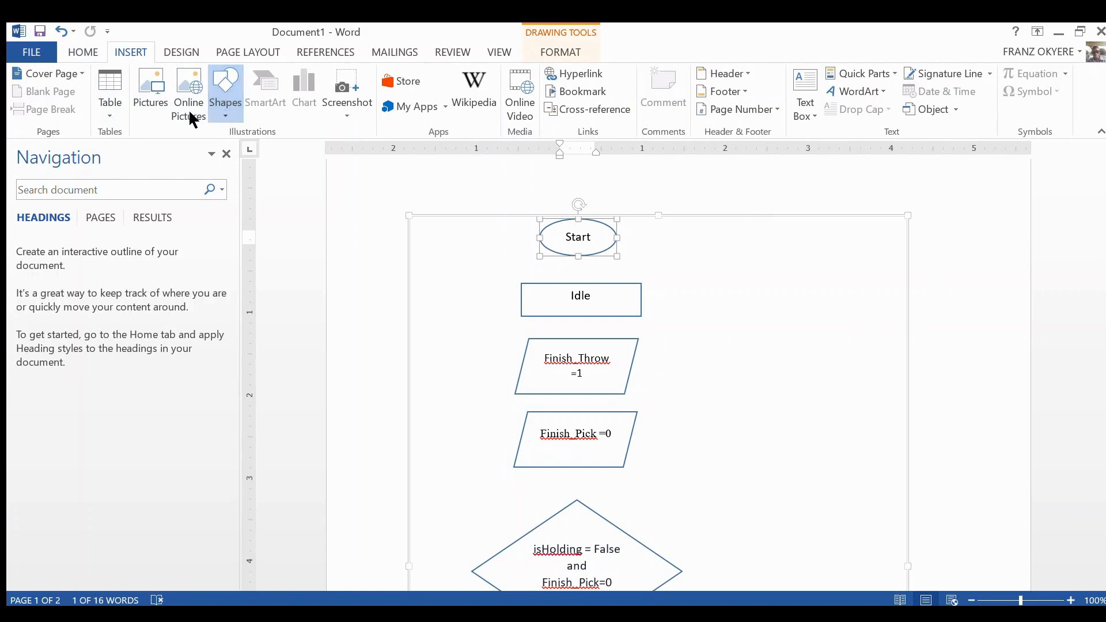
pyautogui.click(286, 158)
pyautogui.moveTo(585, 263); pyautogui.dragTo(586, 294)
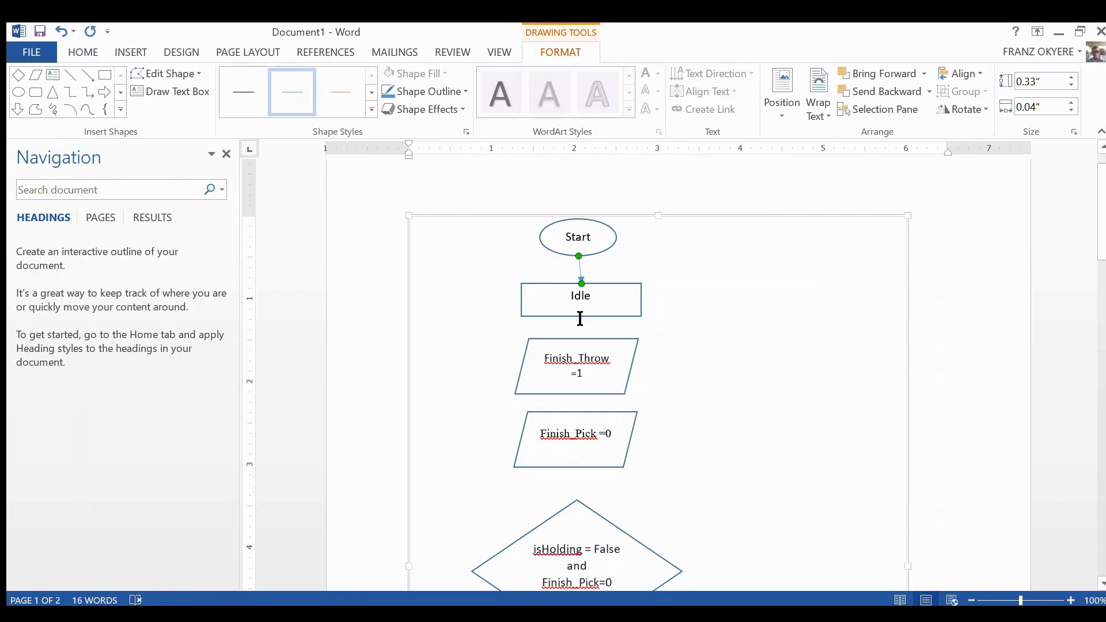
# Step: Duplicate the arrow to connect Idle to the top of Finish_Throw, and shift both shapes so the arrows run straight down
pyautogui.hotkey('ctrl', 'v')
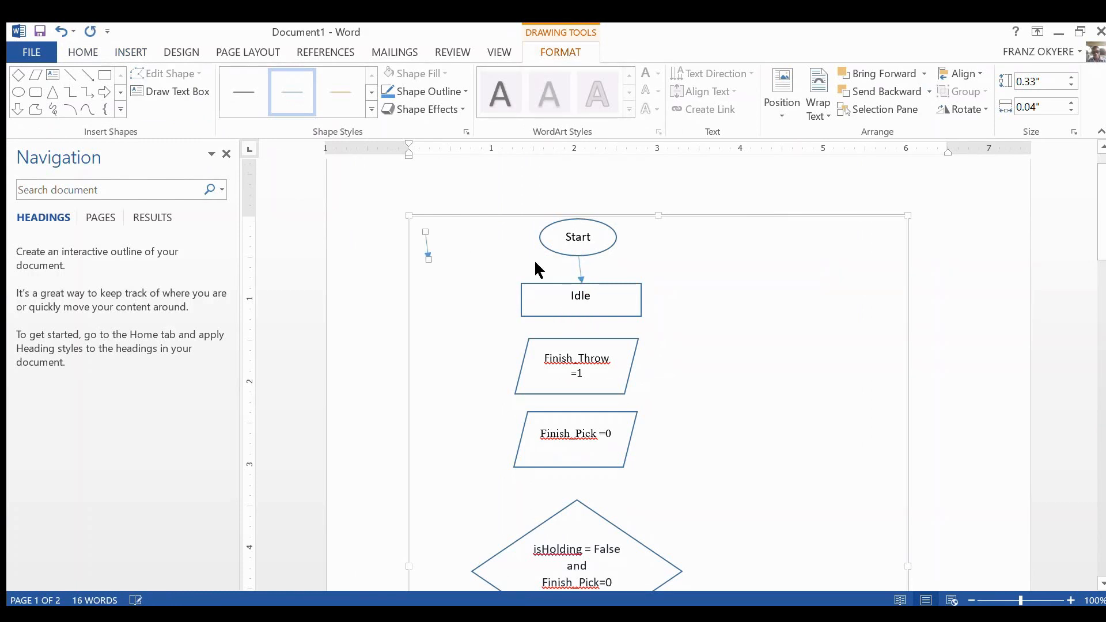
pyautogui.moveTo(427, 247); pyautogui.dragTo(588, 323)
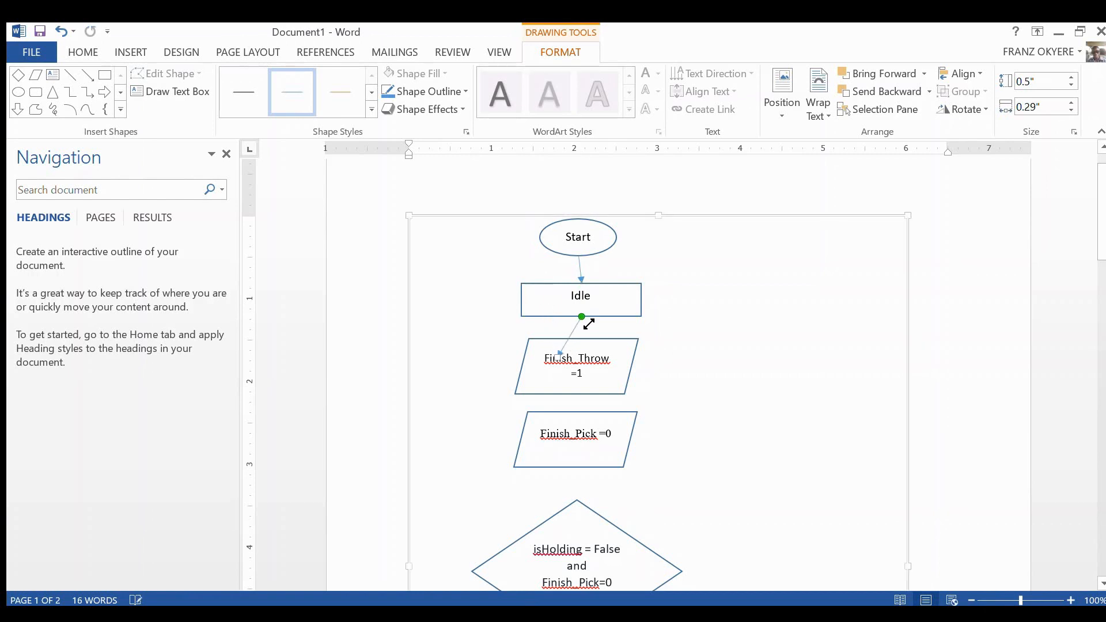
pyautogui.click(567, 361)
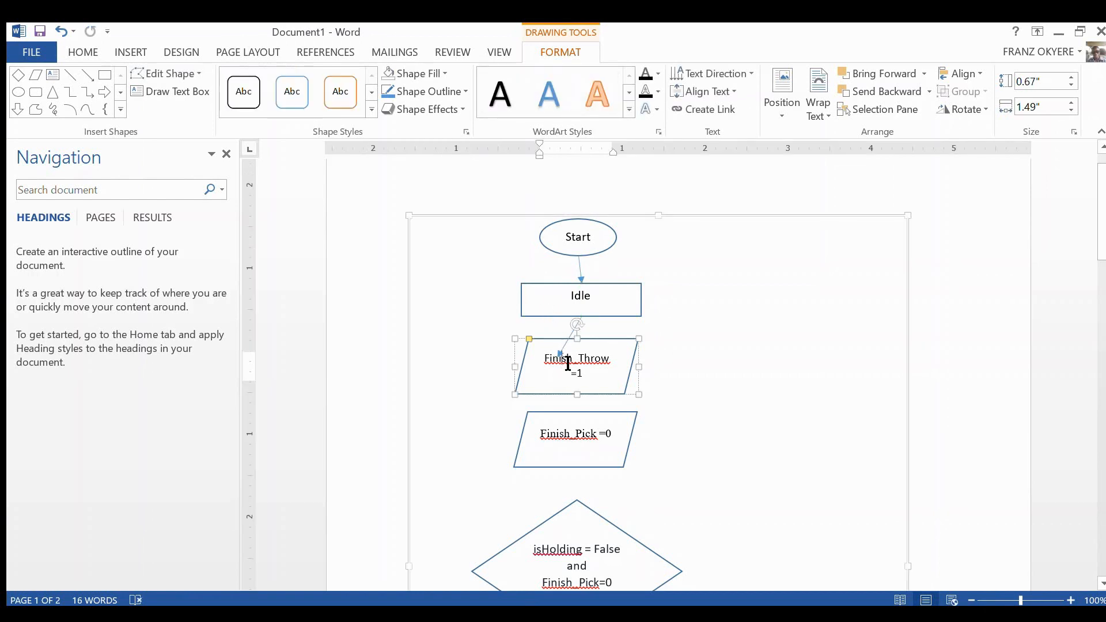
pyautogui.click(556, 350)
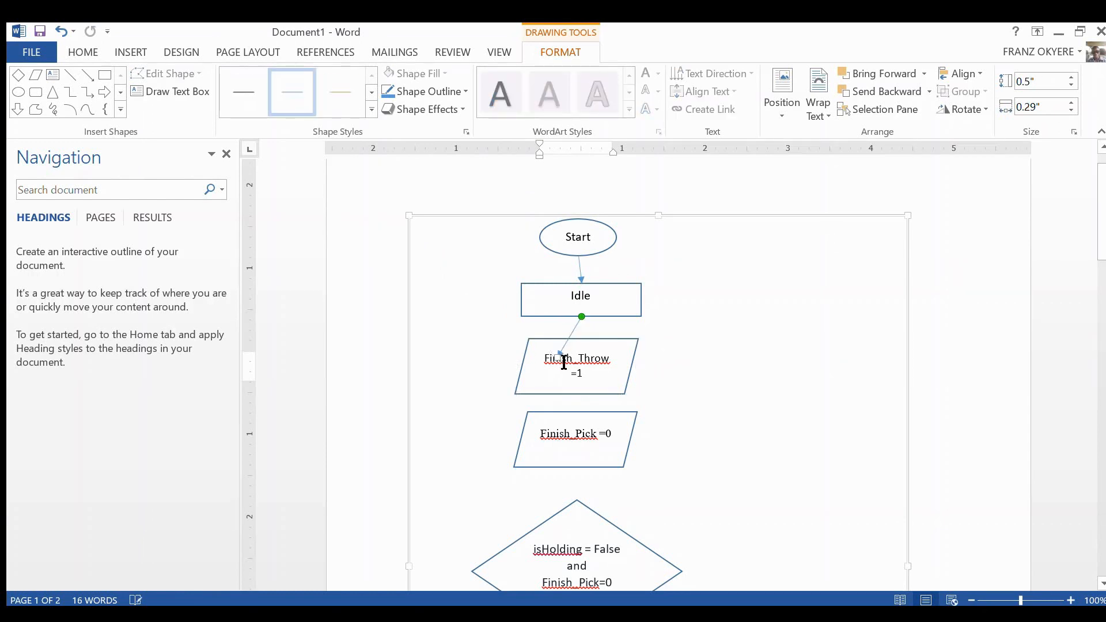
pyautogui.moveTo(562, 362)
pyautogui.mouseDown()
pyautogui.moveTo(612, 317)
pyautogui.moveTo(606, 344)
pyautogui.mouseUp()
pyautogui.click(614, 344)
pyautogui.click(617, 403)
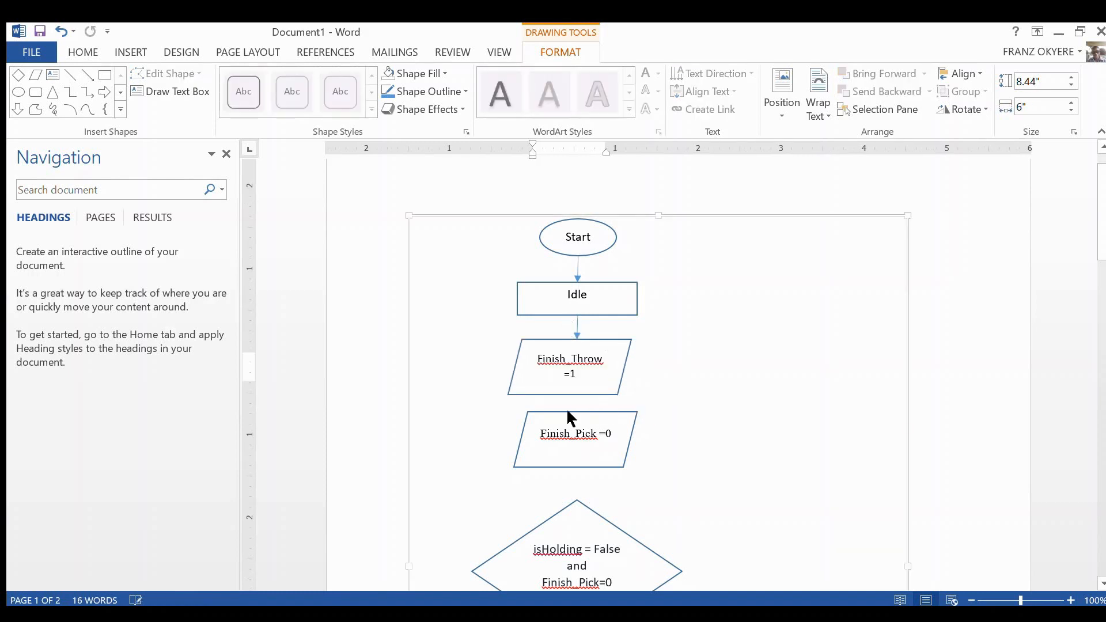
# Step: Shift the Finish_Pick parallelogram slightly left so it sits beneath the Finish_Throw parallelogram
pyautogui.click(585, 414)
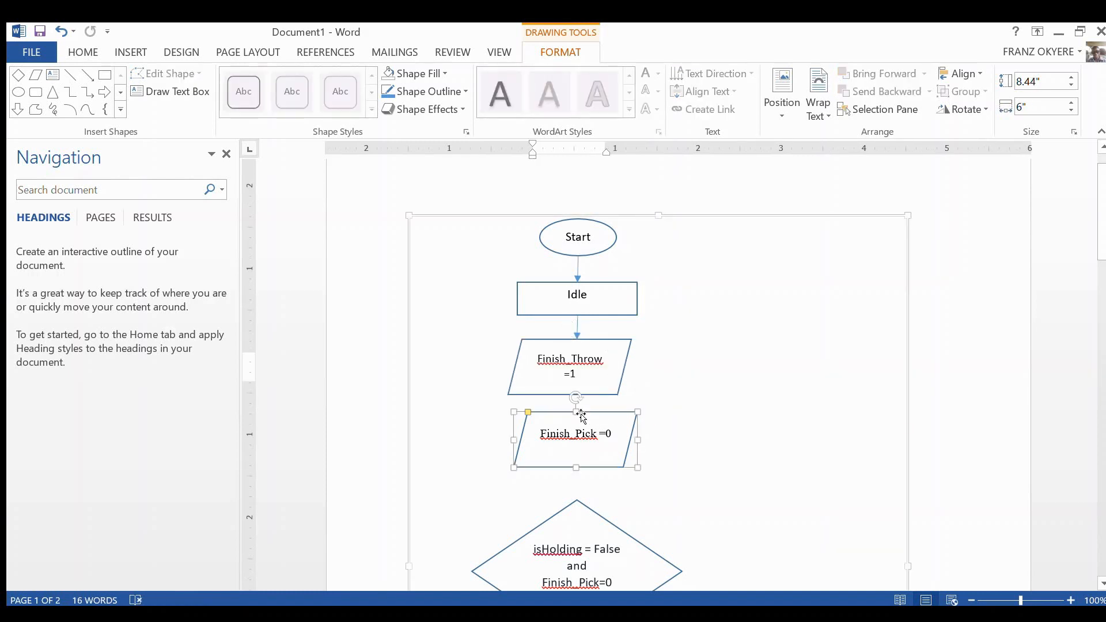
pyautogui.moveTo(586, 417); pyautogui.dragTo(577, 417)
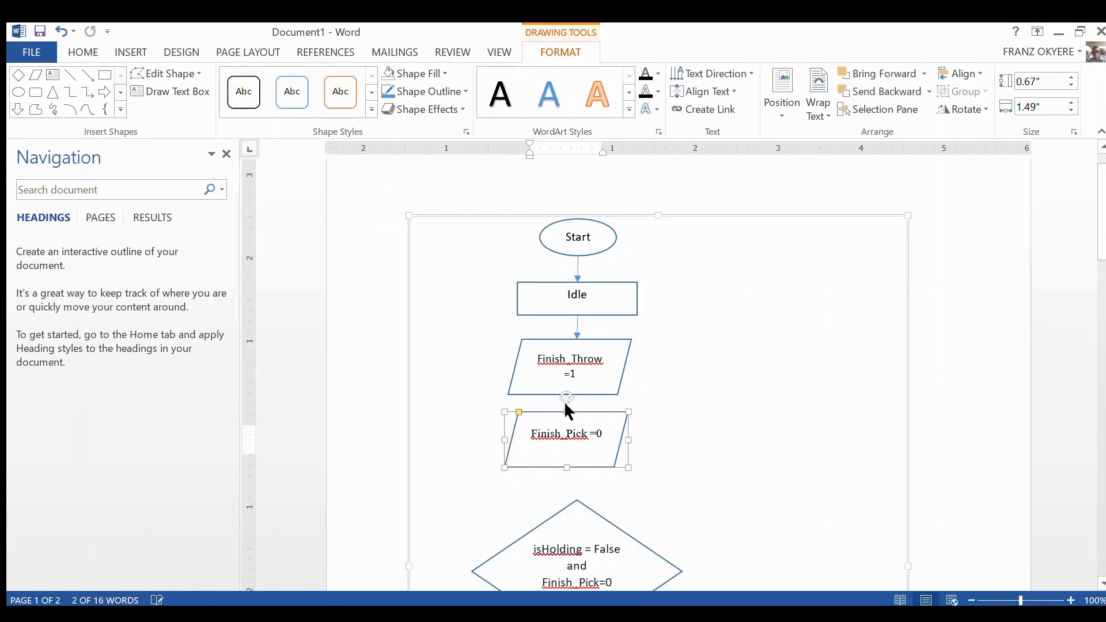
pyautogui.click(572, 394)
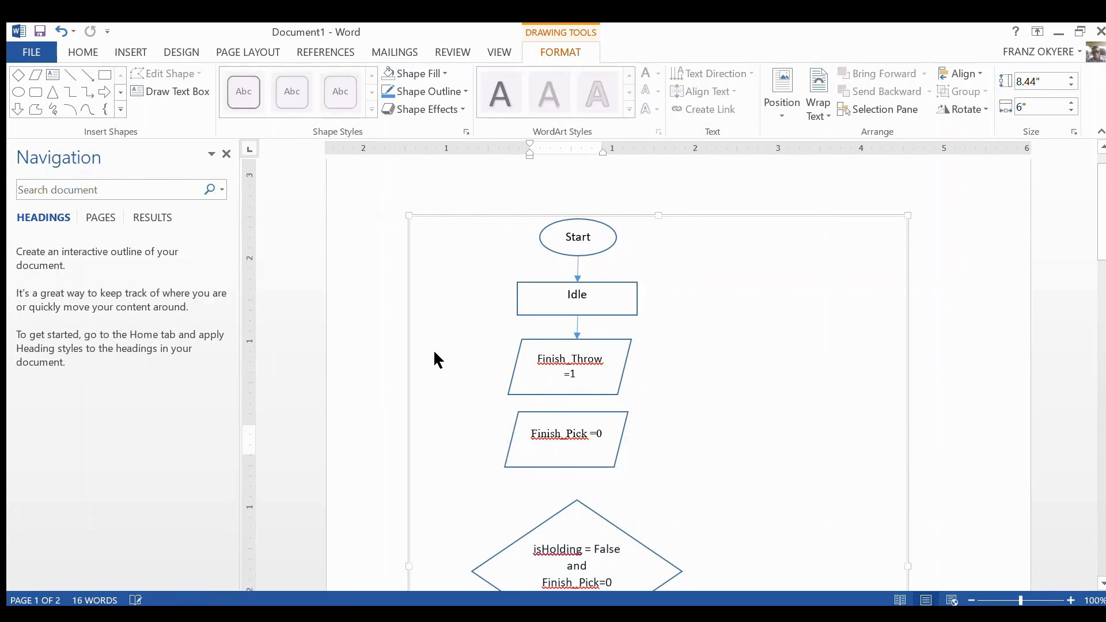
# Step: Draw an arrow from the bottom of Finish_Throw to the top of Finish_Pick, and nudge Finish_Pick right to straighten it
pyautogui.click(87, 75)
pyautogui.moveTo(568, 396)
pyautogui.mouseDown()
pyautogui.moveTo(578, 424)
pyautogui.moveTo(615, 414)
pyautogui.moveTo(614, 426)
pyautogui.moveTo(566, 398)
pyautogui.mouseUp()
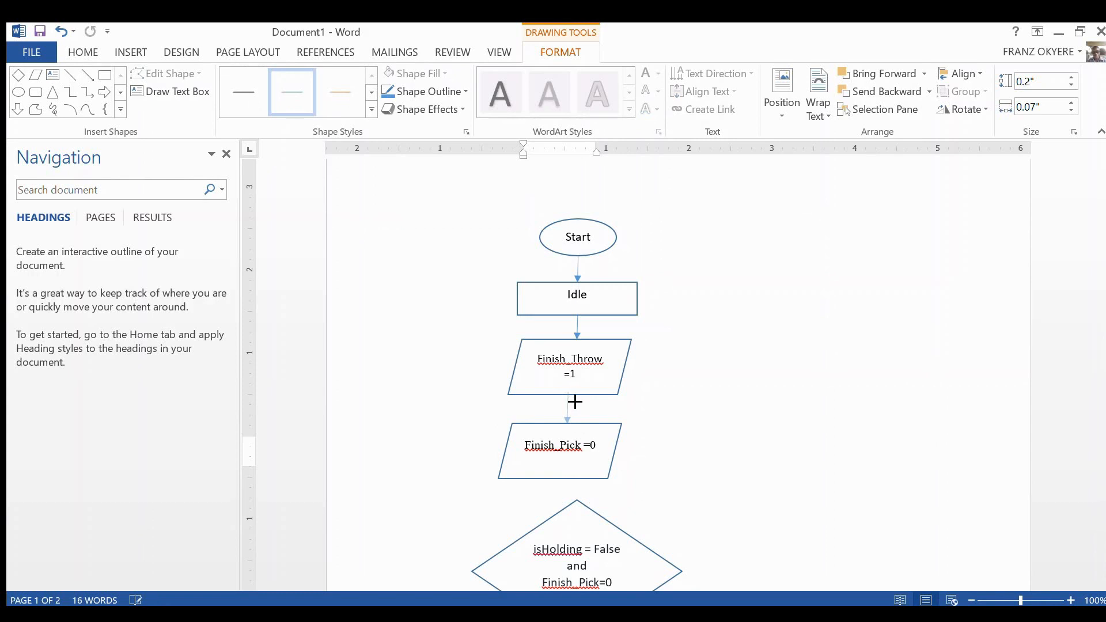
pyautogui.click(569, 408)
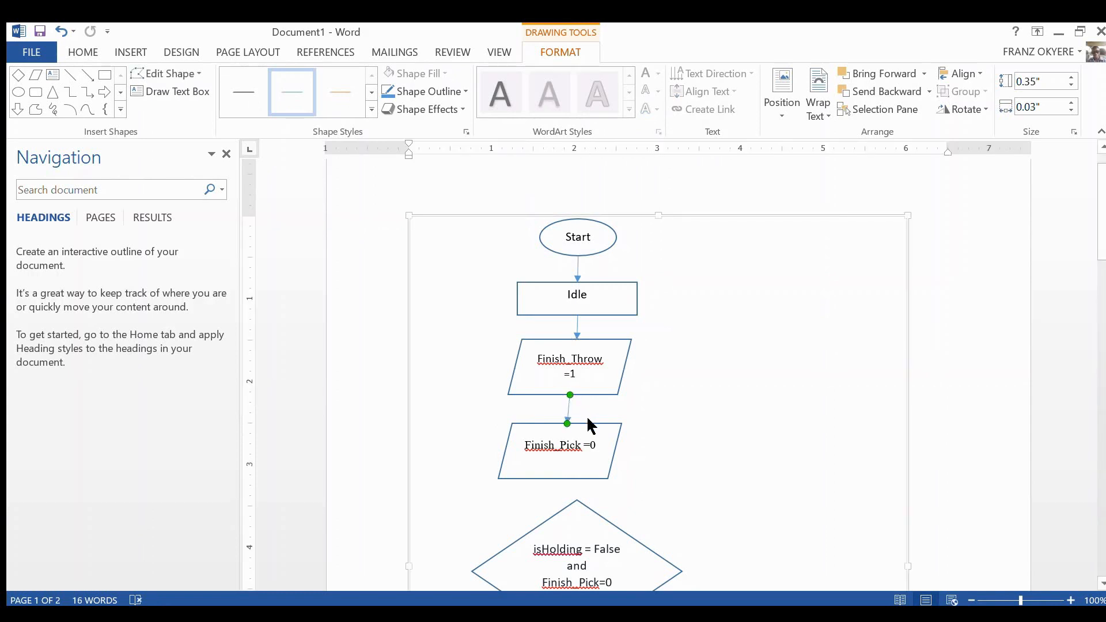
pyautogui.moveTo(593, 426); pyautogui.dragTo(599, 427)
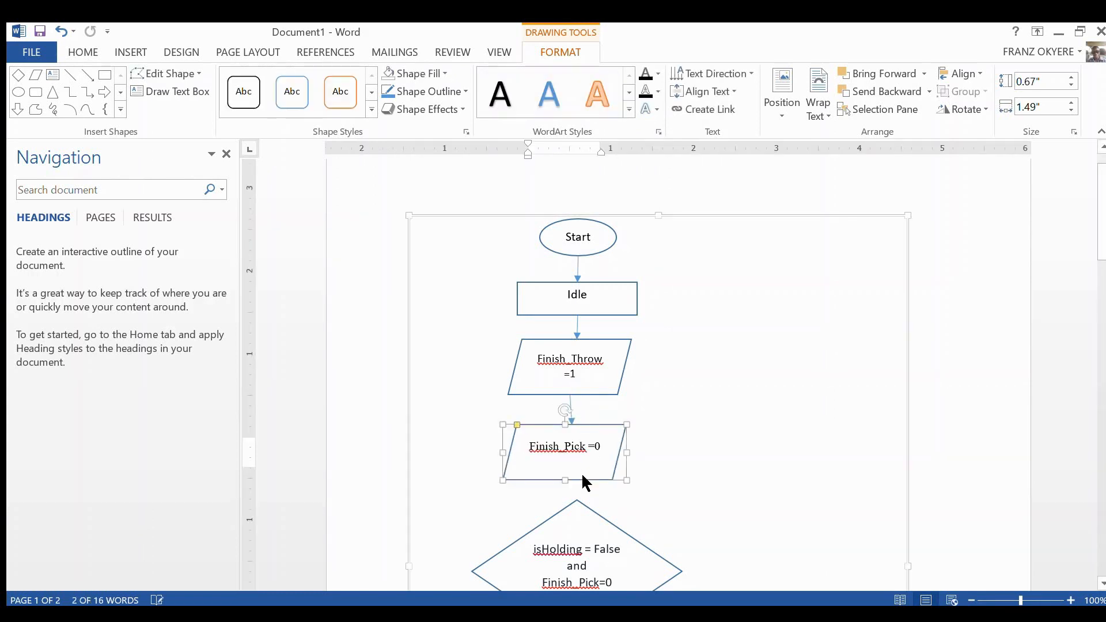
# Step: Connect the bottom of Finish_Pick to the top of the isHolding diamond with an arrow, shifting the diamond left and down to straighten it
pyautogui.moveTo(1102, 249); pyautogui.dragTo(1102, 300)
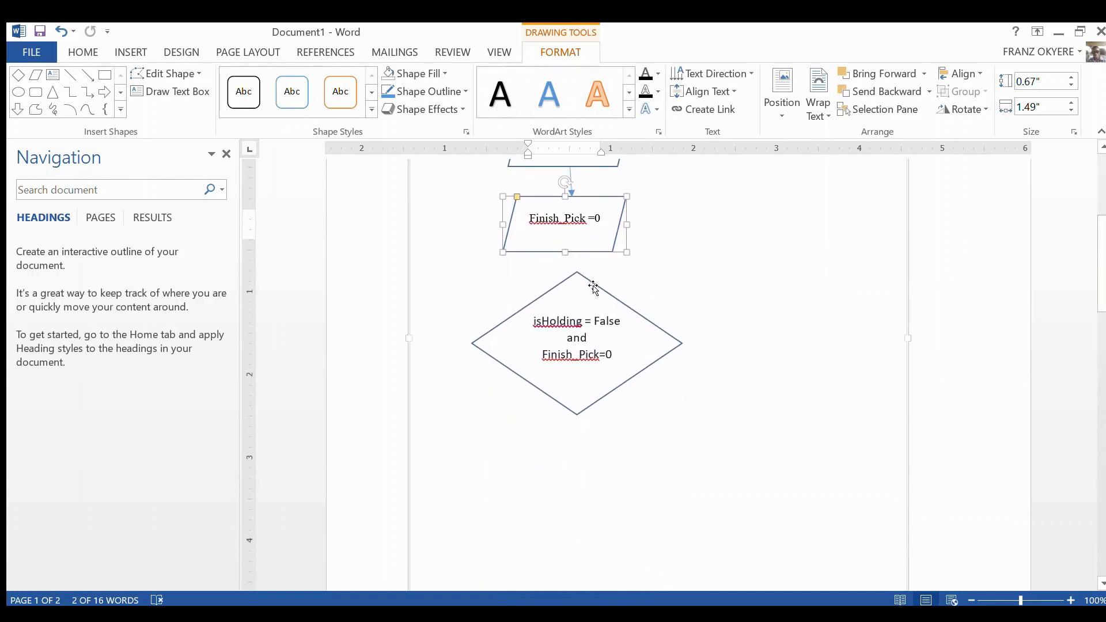
pyautogui.moveTo(593, 286); pyautogui.dragTo(572, 283)
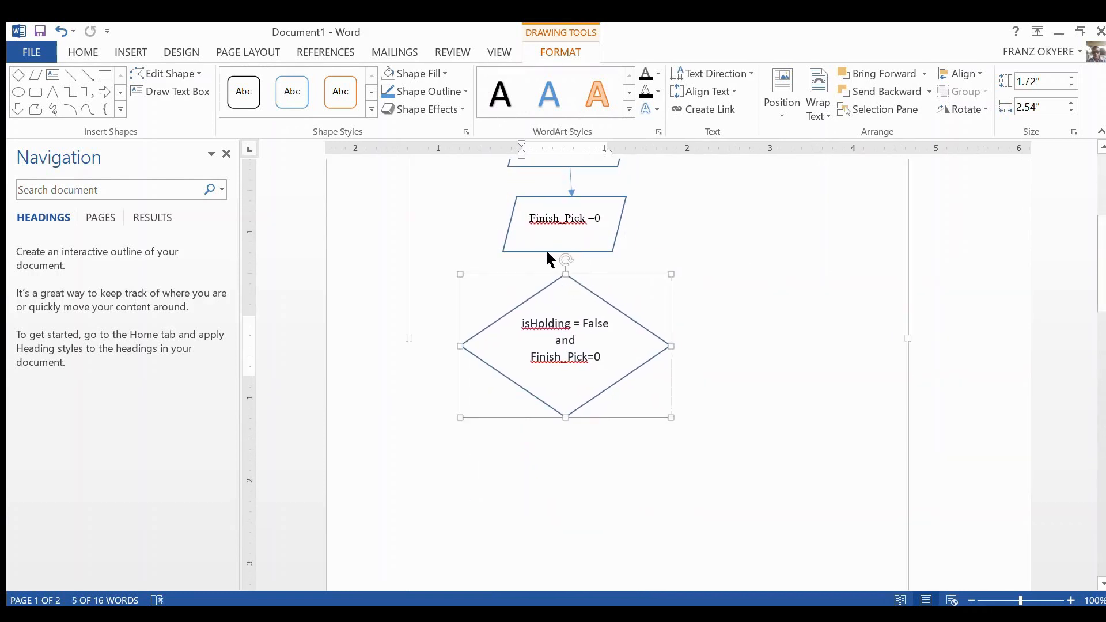
pyautogui.click(87, 75)
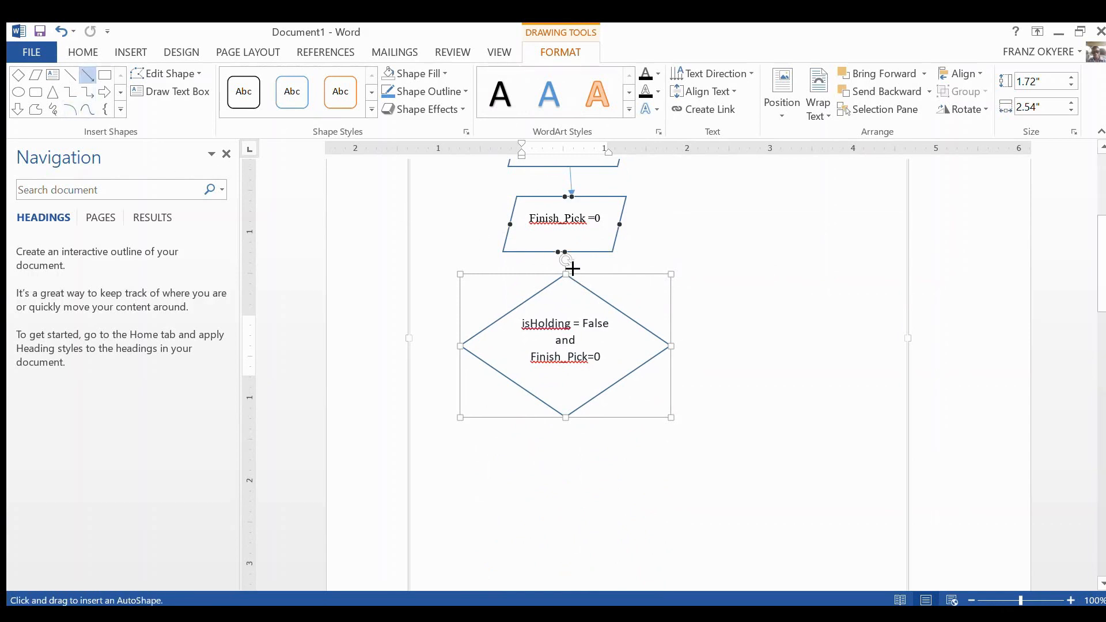
pyautogui.moveTo(574, 261)
pyautogui.mouseDown()
pyautogui.moveTo(570, 286)
pyautogui.moveTo(610, 311)
pyautogui.moveTo(602, 317)
pyautogui.mouseUp()
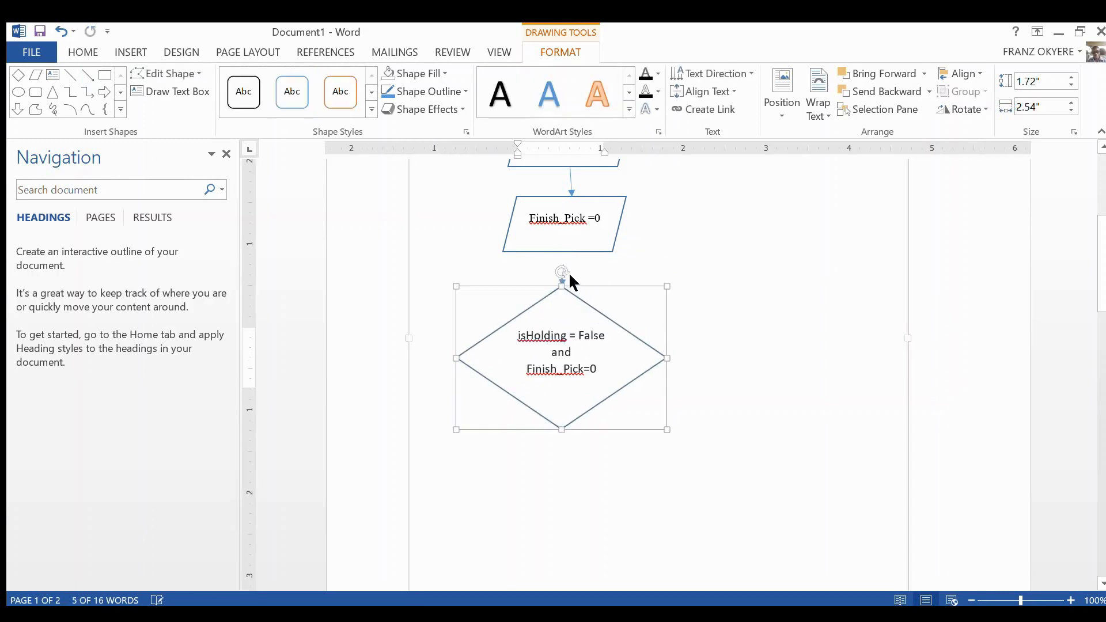
pyautogui.click(563, 277)
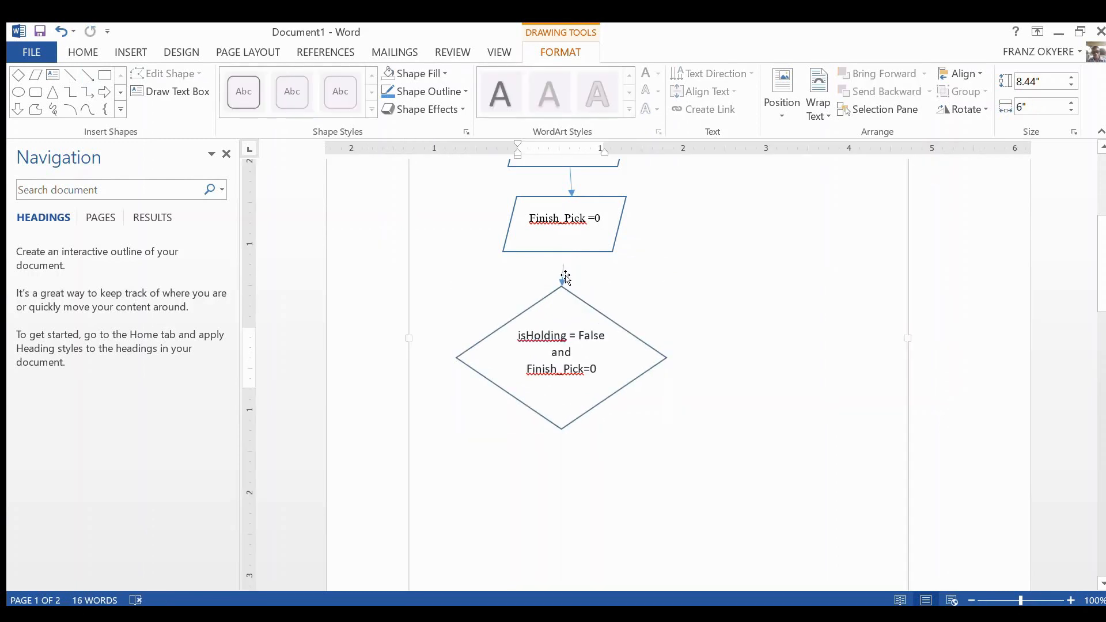
pyautogui.click(562, 275)
pyautogui.moveTo(563, 265); pyautogui.dragTo(566, 259)
pyautogui.moveTo(592, 309); pyautogui.dragTo(588, 311)
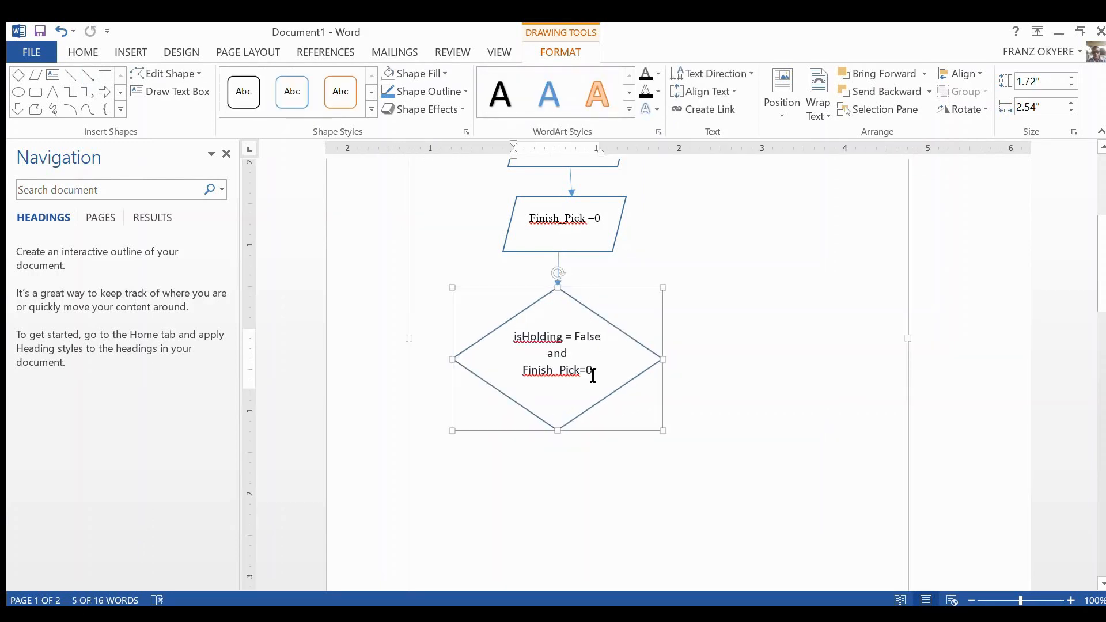
# Step: Reduce the height of the Finish_Throw parallelogram to 0.58"
pyautogui.moveTo(1099, 296)
pyautogui.mouseDown()
pyautogui.moveTo(1089, 249)
pyautogui.moveTo(1097, 284)
pyautogui.mouseUp()
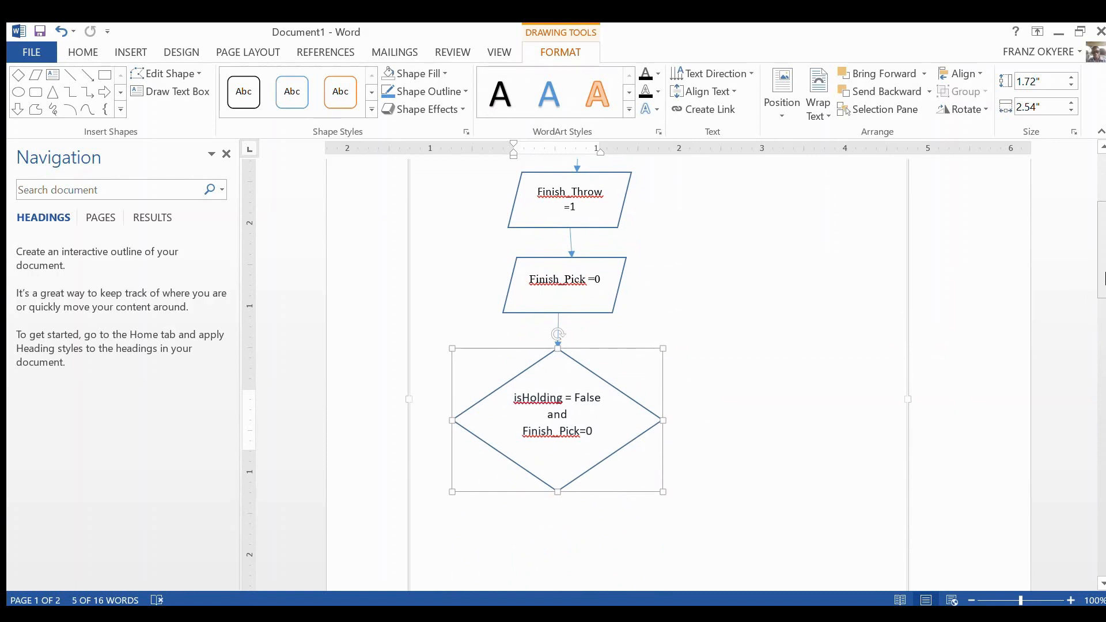
pyautogui.moveTo(1101, 271)
pyautogui.mouseDown()
pyautogui.moveTo(1100, 245)
pyautogui.moveTo(1100, 254)
pyautogui.mouseUp()
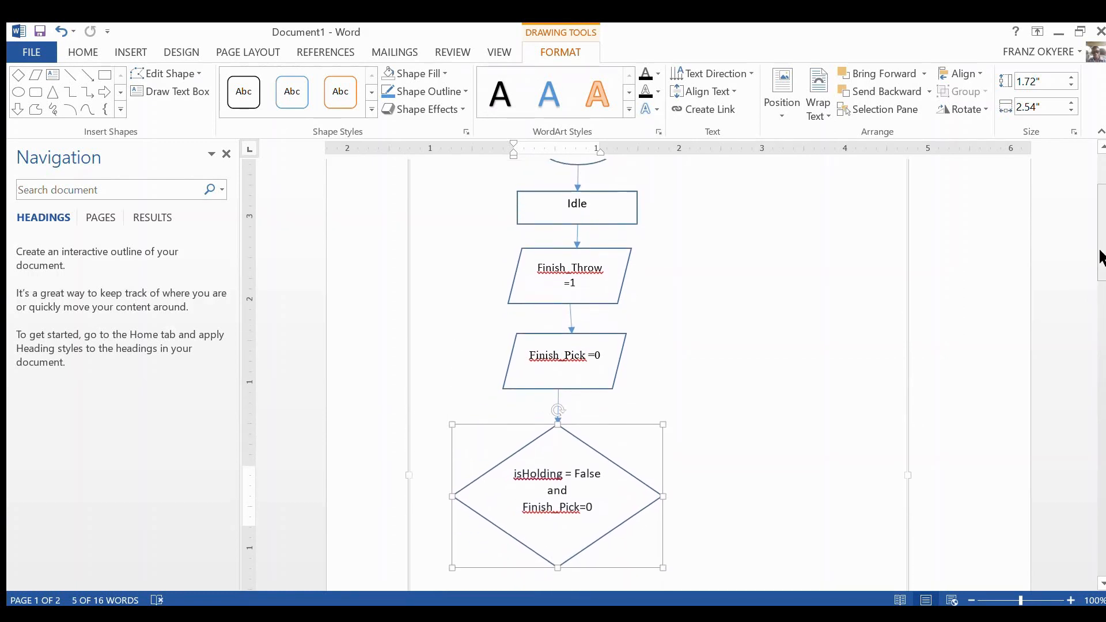
pyautogui.click(573, 303)
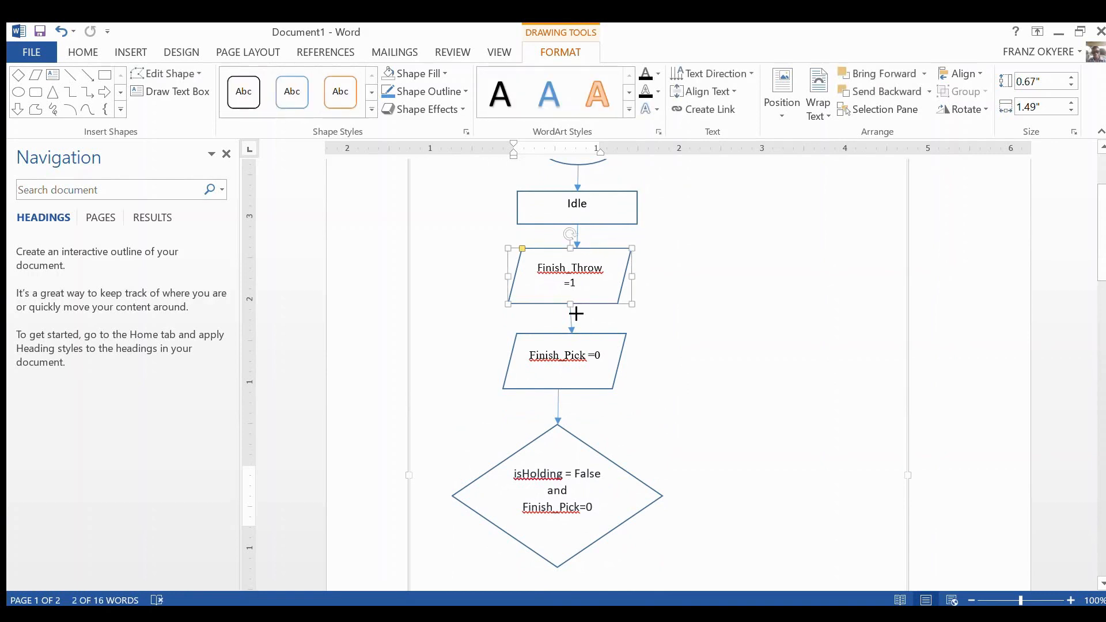
pyautogui.moveTo(570, 304); pyautogui.dragTo(576, 306)
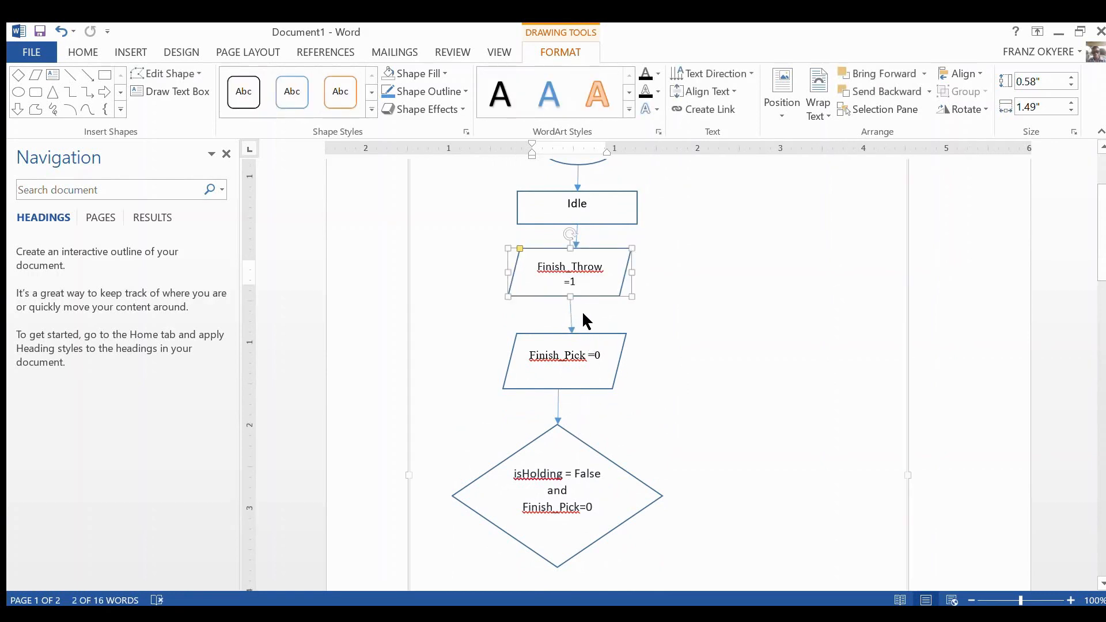
# Step: Duplicate the Finish_Throw parallelogram and place the copy between the original and Finish_Pick
pyautogui.hotkey('ctrl', 'c')
pyautogui.hotkey('ctrl', 'v')
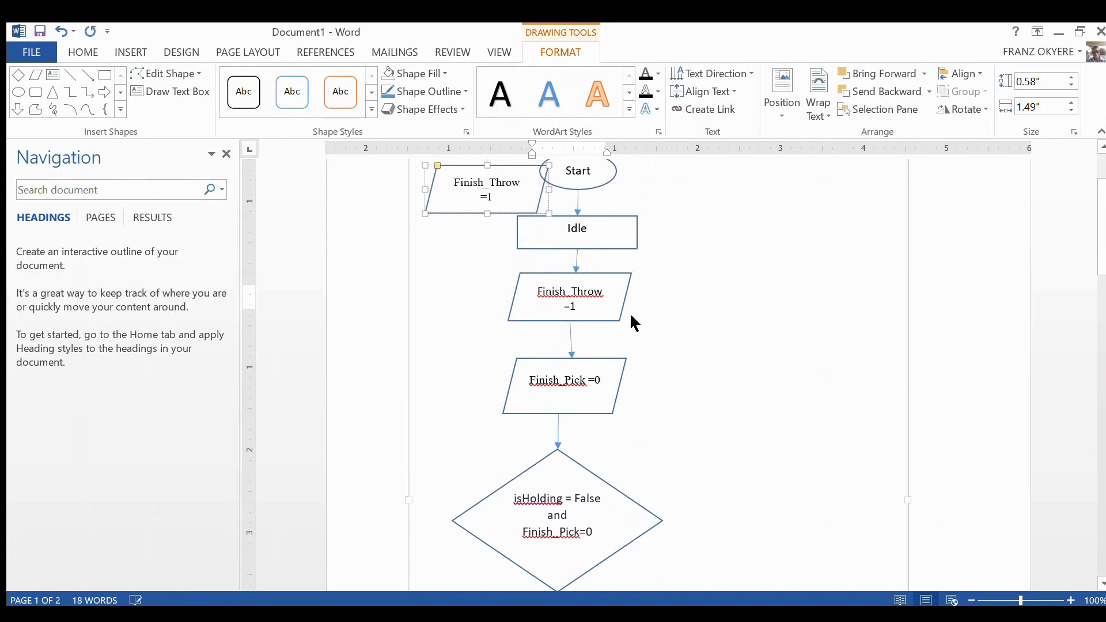
pyautogui.moveTo(499, 214); pyautogui.dragTo(590, 357)
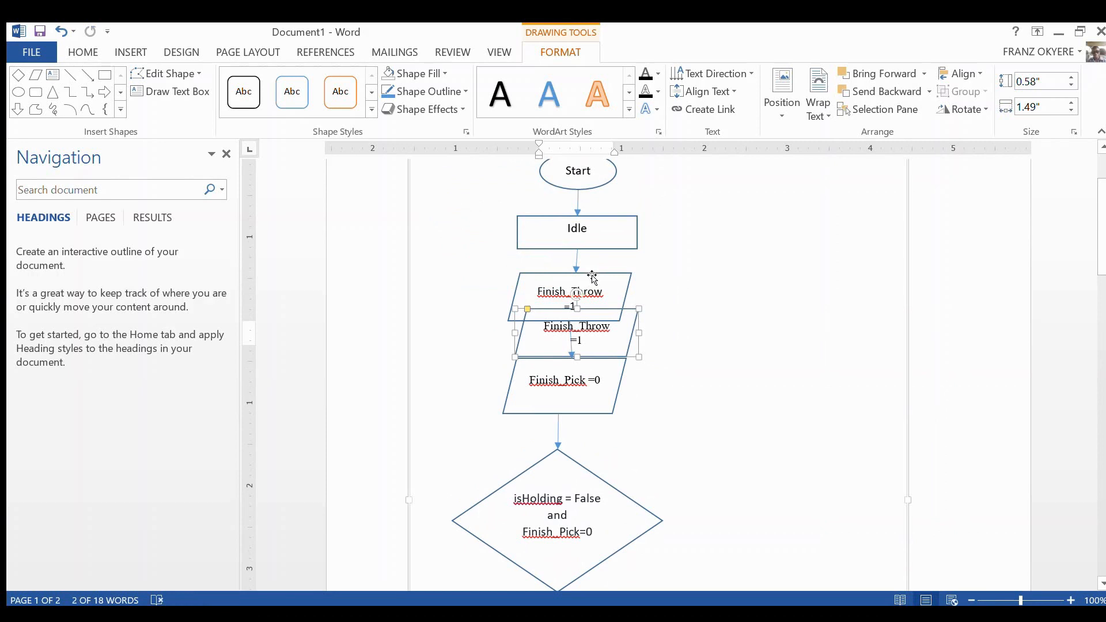
# Step: Make the Idle rectangle shorter and move it up closer to the Start ellipse
pyautogui.click(588, 246)
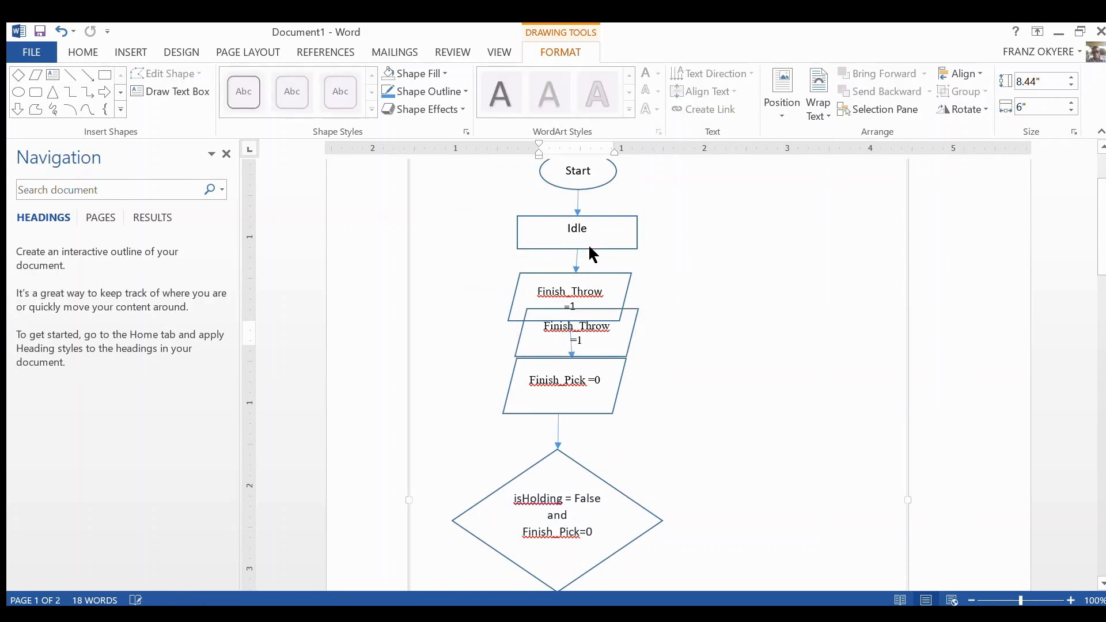
pyautogui.click(590, 248)
pyautogui.moveTo(596, 251)
pyautogui.mouseDown()
pyautogui.moveTo(597, 237)
pyautogui.moveTo(586, 242)
pyautogui.mouseUp()
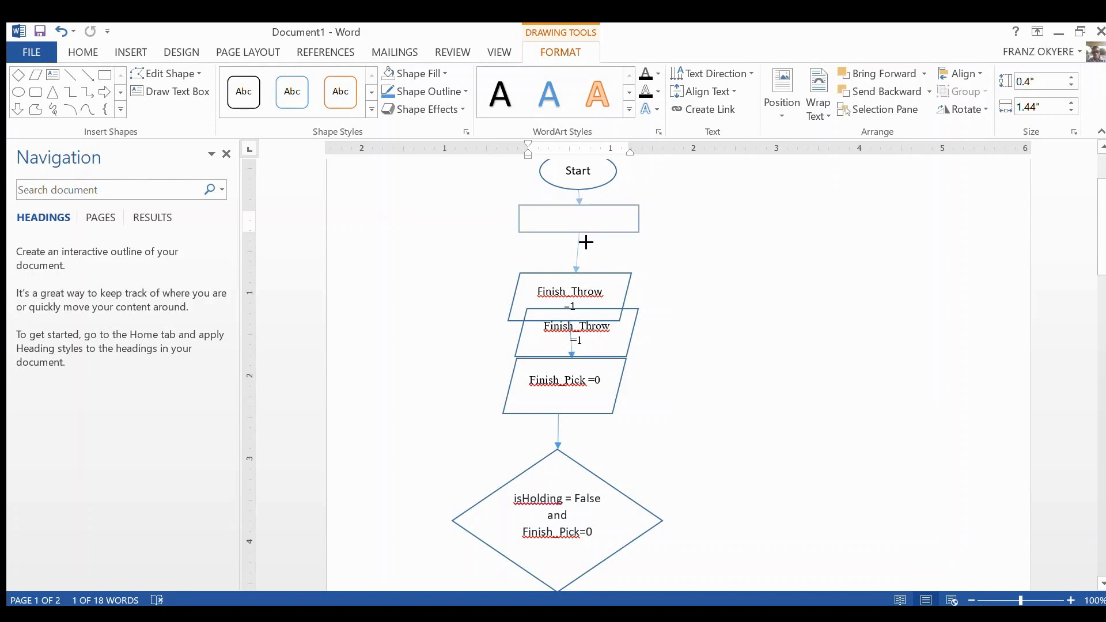
# Step: Move the original Finish_Throw parallelogram up beneath Idle and reduce its height to 0.54"
pyautogui.click(587, 277)
pyautogui.moveTo(587, 277); pyautogui.dragTo(588, 250)
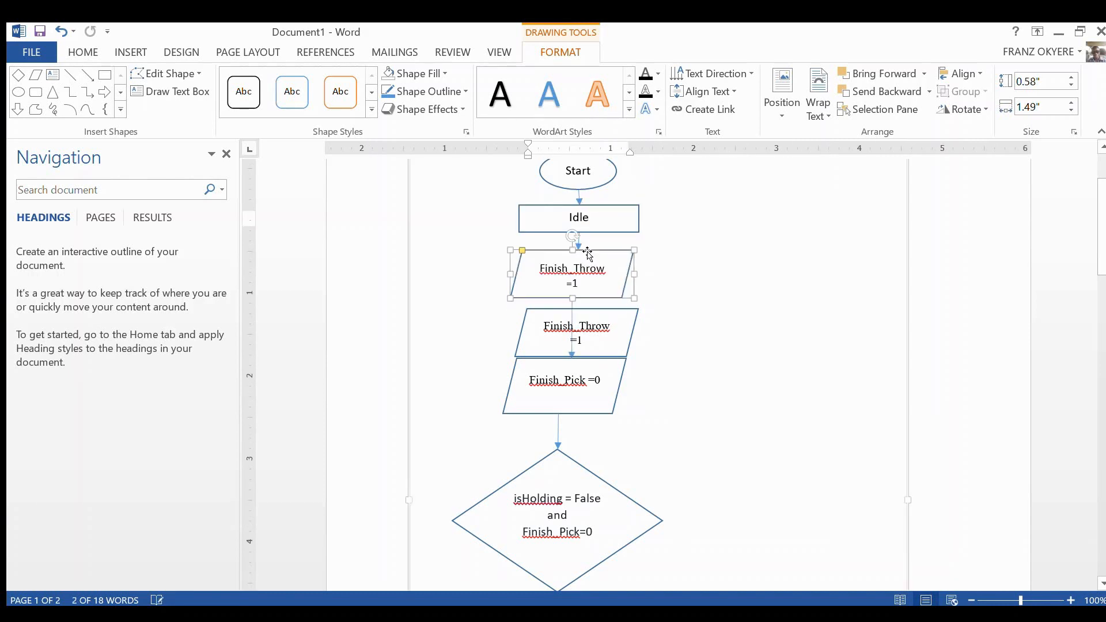
pyautogui.moveTo(572, 298)
pyautogui.mouseDown()
pyautogui.moveTo(579, 292)
pyautogui.moveTo(578, 304)
pyautogui.mouseUp()
# Step: Reduce the font size of the original Finish_Throw label to 9
pyautogui.click(588, 280)
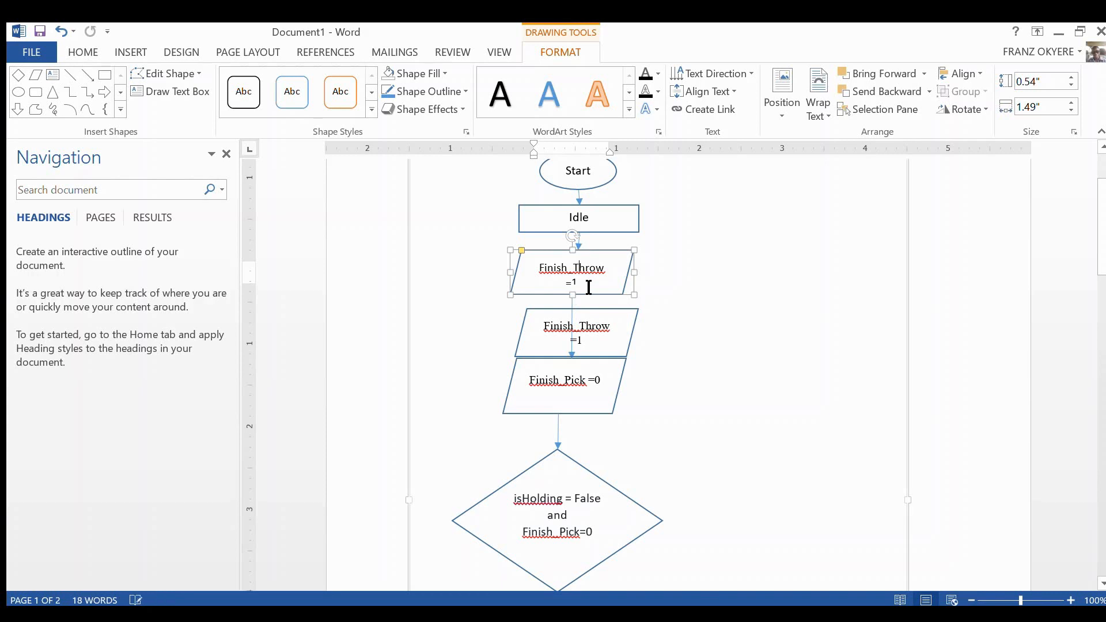
pyautogui.hotkey('ctrl', 'a')
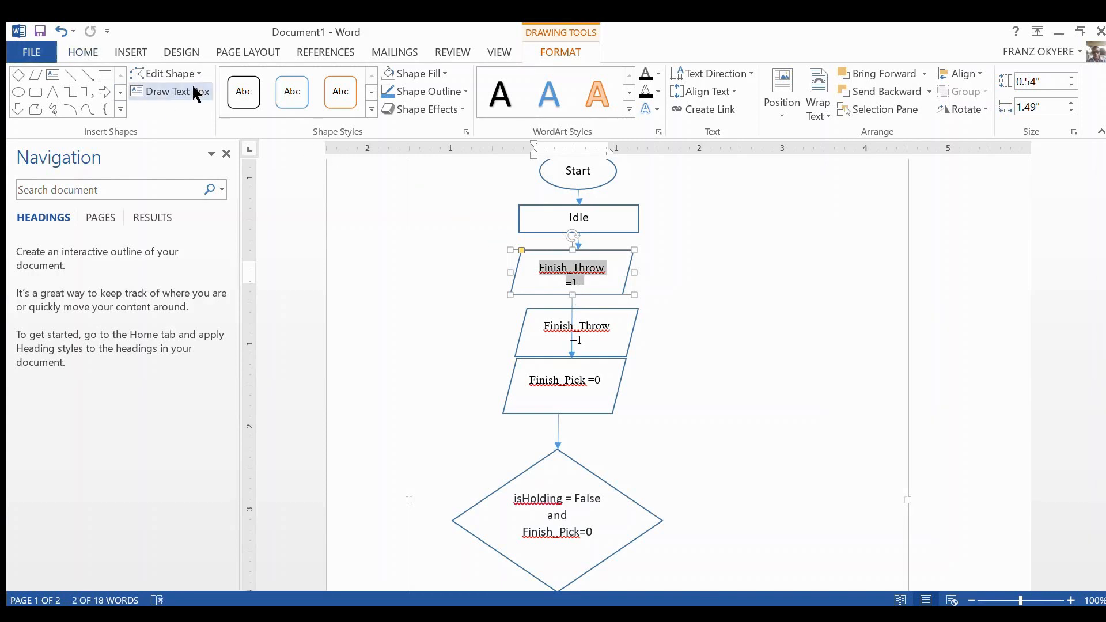
pyautogui.click(83, 53)
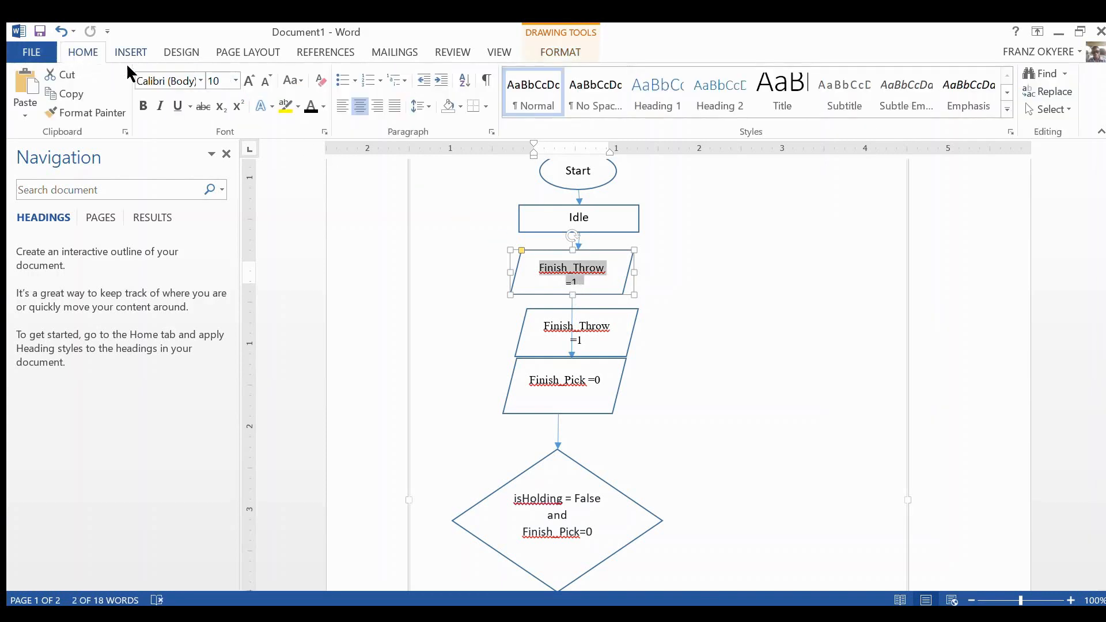
pyautogui.click(265, 80)
# Step: Copy the original Finish_Throw label's text formatting onto the Idle label with Format Painter
pyautogui.click(607, 352)
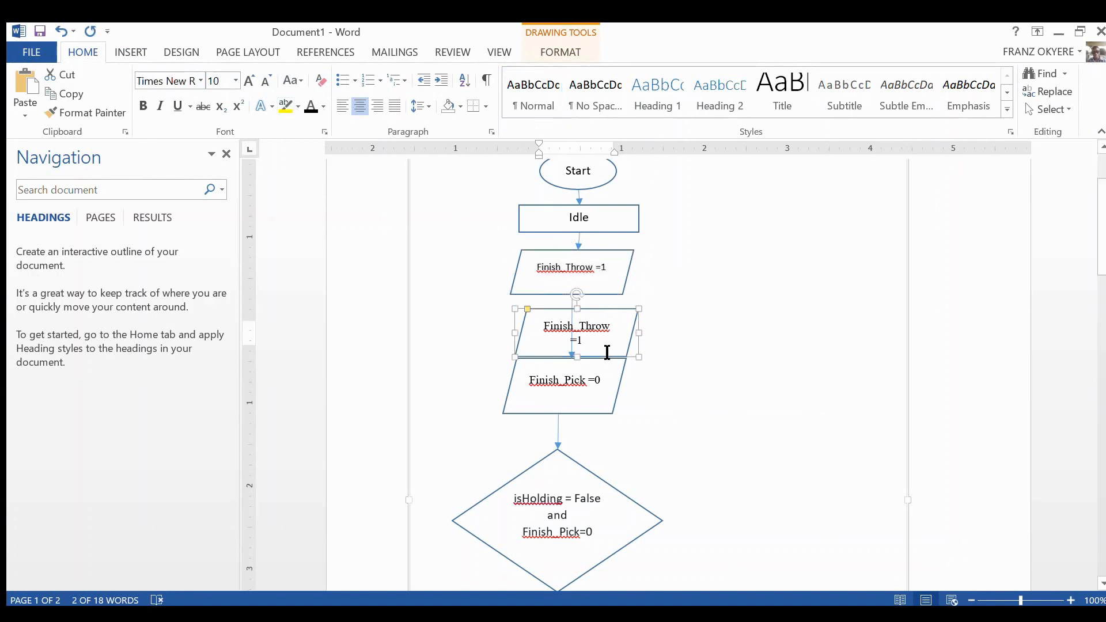
pyautogui.moveTo(599, 345); pyautogui.dragTo(551, 333)
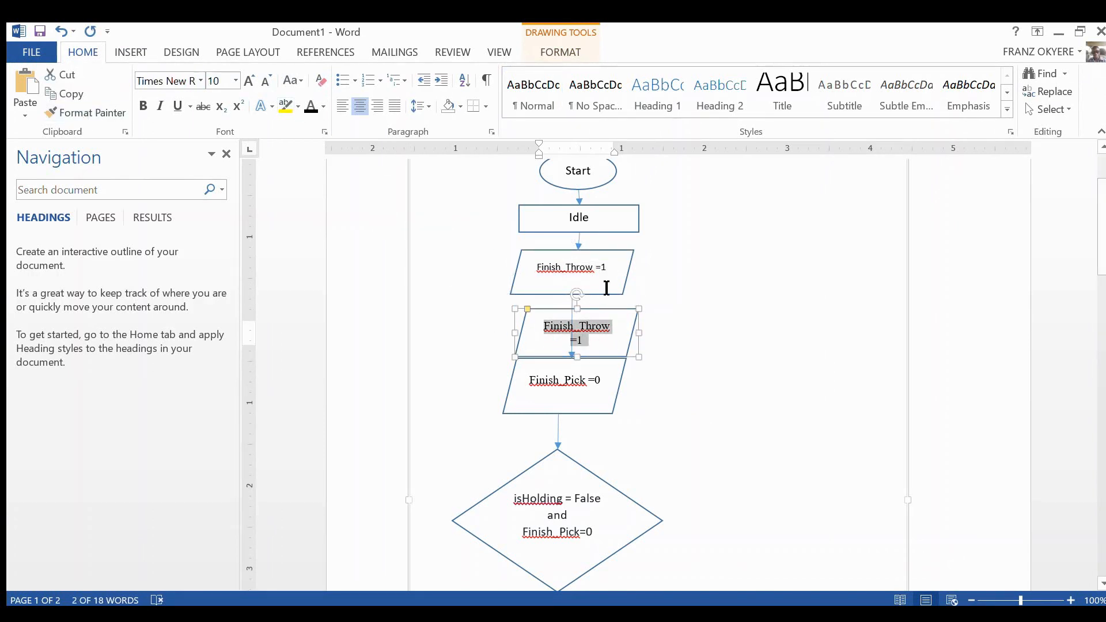
pyautogui.moveTo(612, 281); pyautogui.dragTo(536, 265)
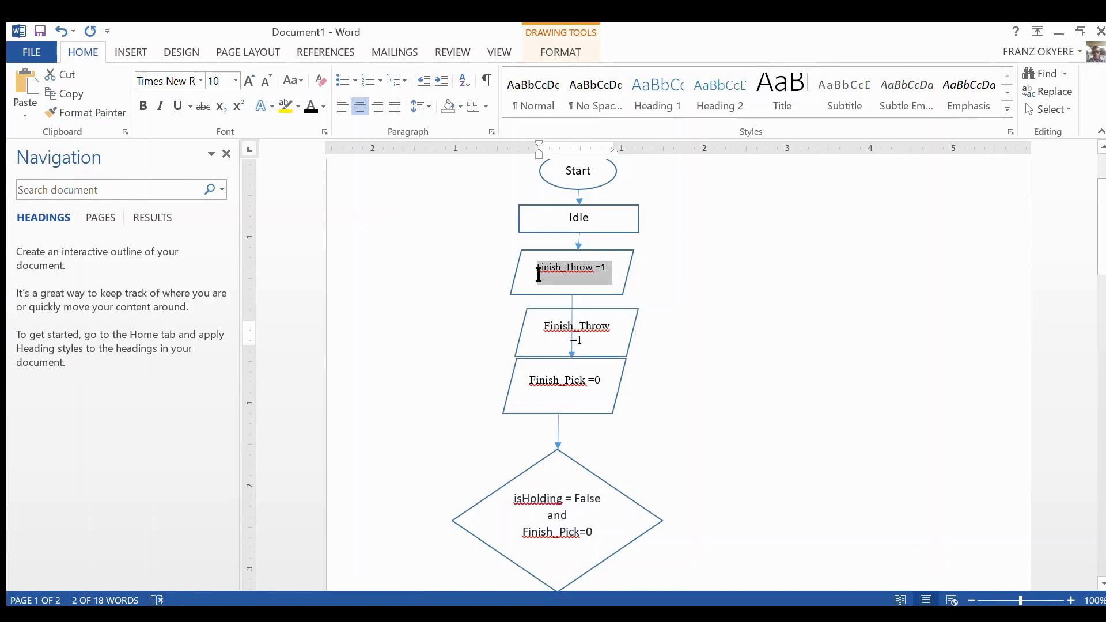
pyautogui.click(63, 113)
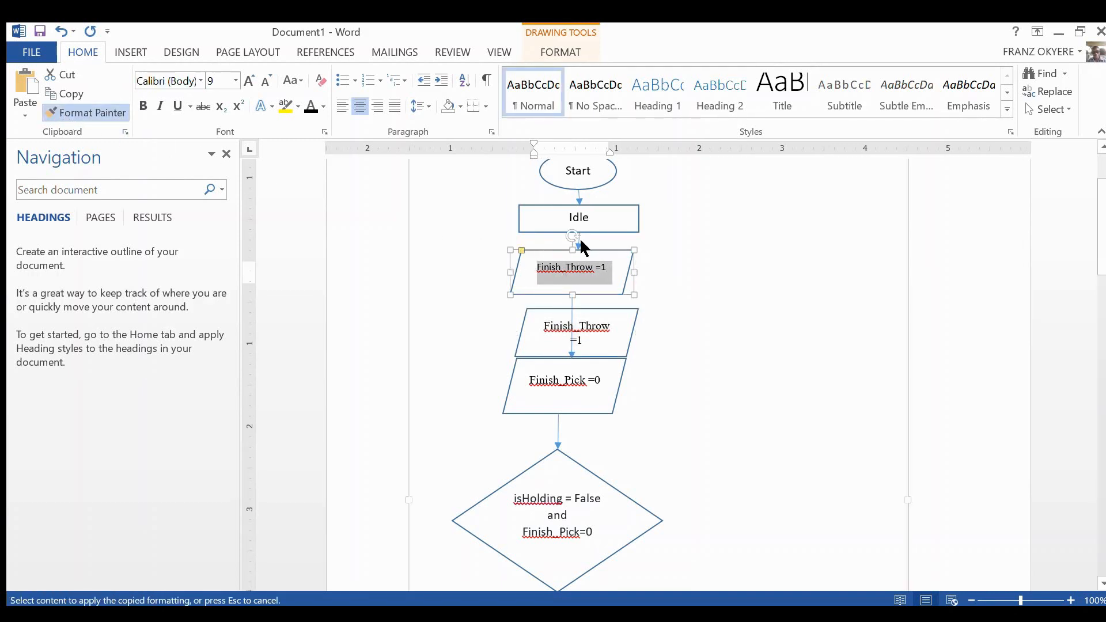
pyautogui.moveTo(606, 222); pyautogui.dragTo(559, 218)
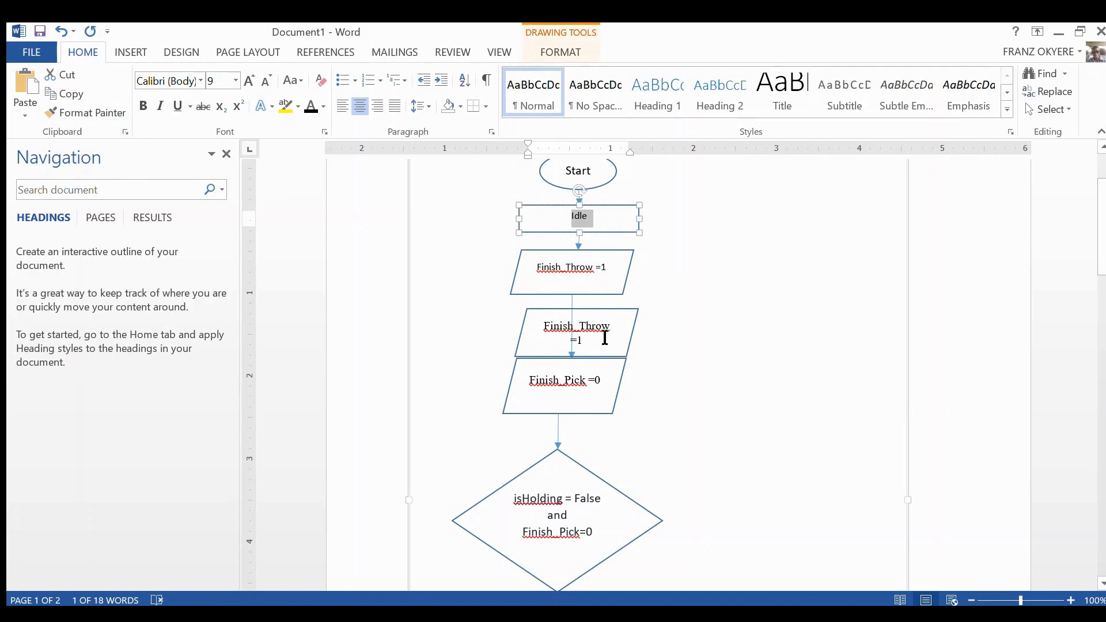
# Step: Reattach the end of the arrow leaving the original Finish_Throw to the top of the duplicated parallelogram
pyautogui.click(588, 392)
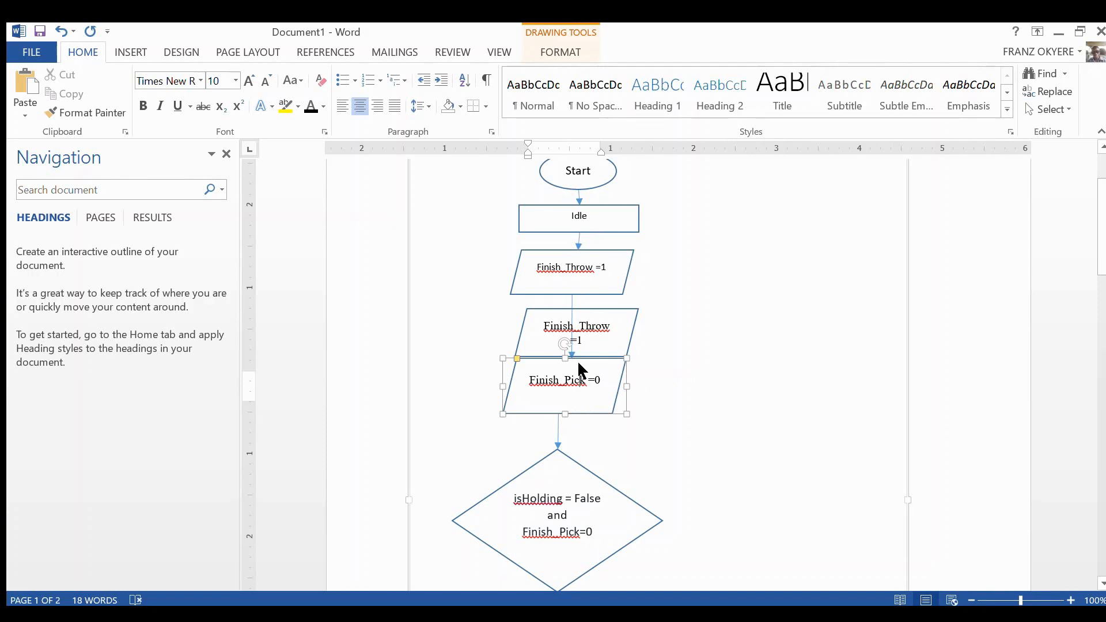
pyautogui.click(571, 305)
pyautogui.moveTo(575, 360); pyautogui.dragTo(592, 319)
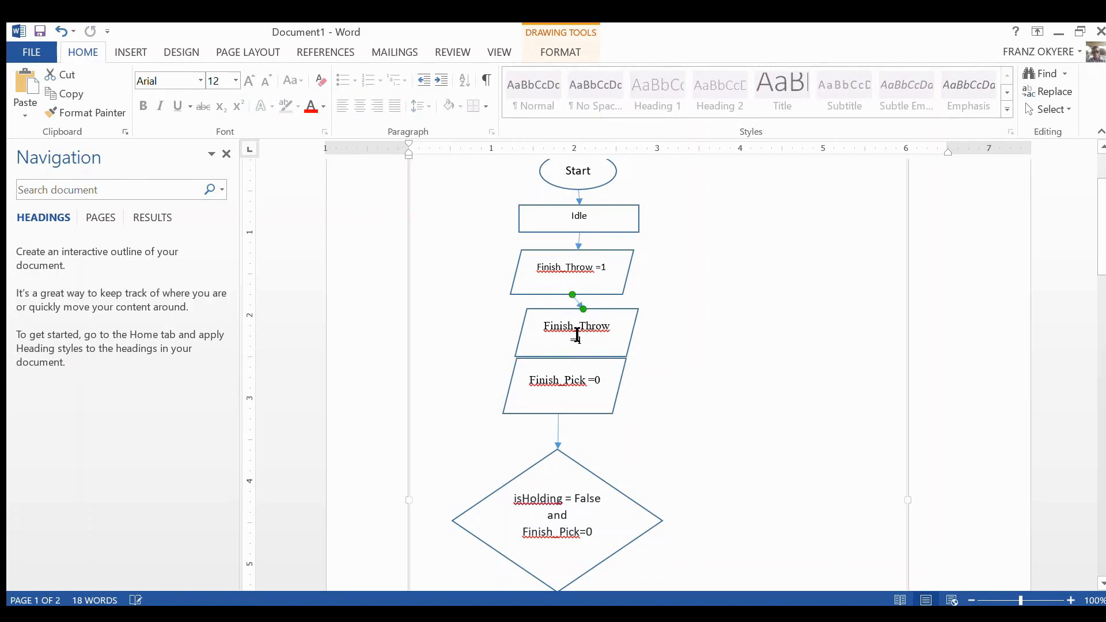
# Step: Change the duplicated parallelogram's label to "IsHolding =False"
pyautogui.click(606, 351)
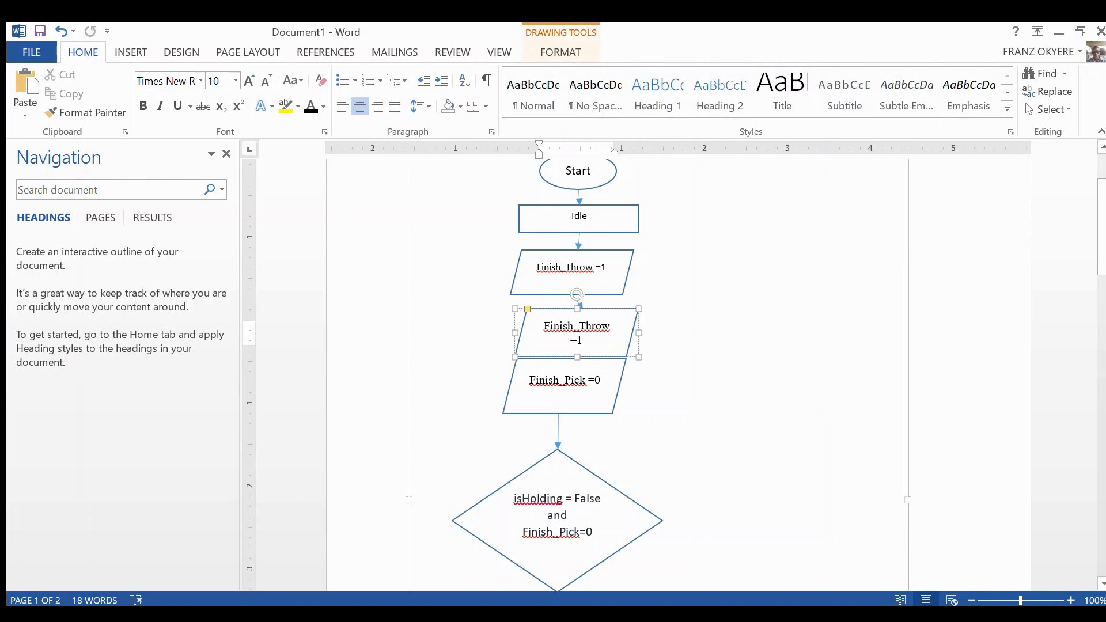
pyautogui.press('BackSpace')
pyautogui.write('Fla')
pyautogui.press('BackSpace')
pyautogui.press('BackSpace')
pyautogui.write('alse')
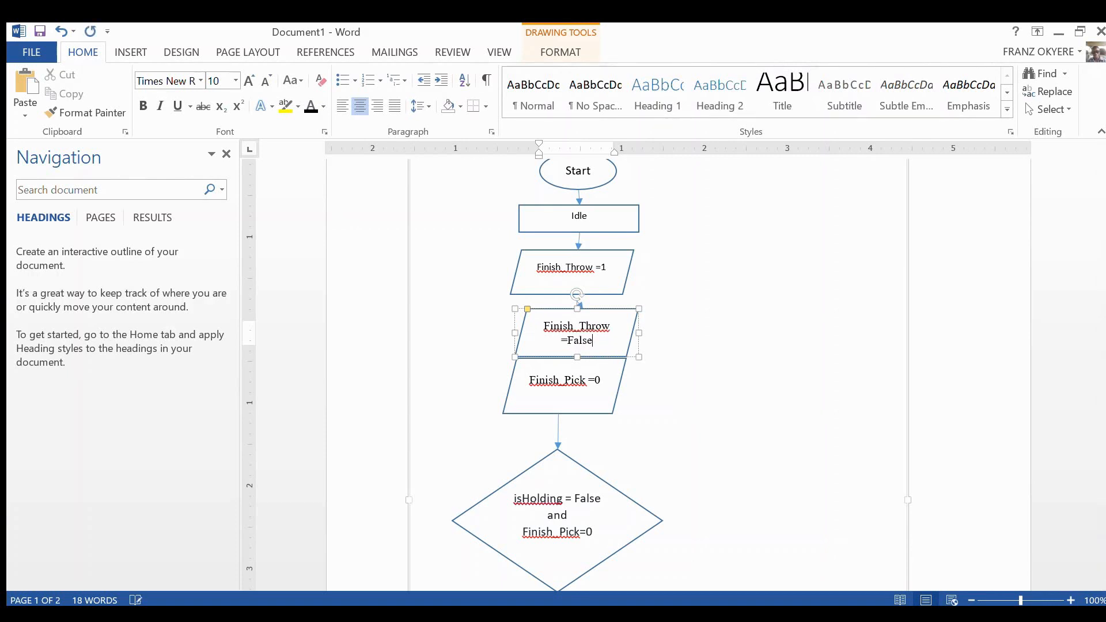
pyautogui.click(561, 360)
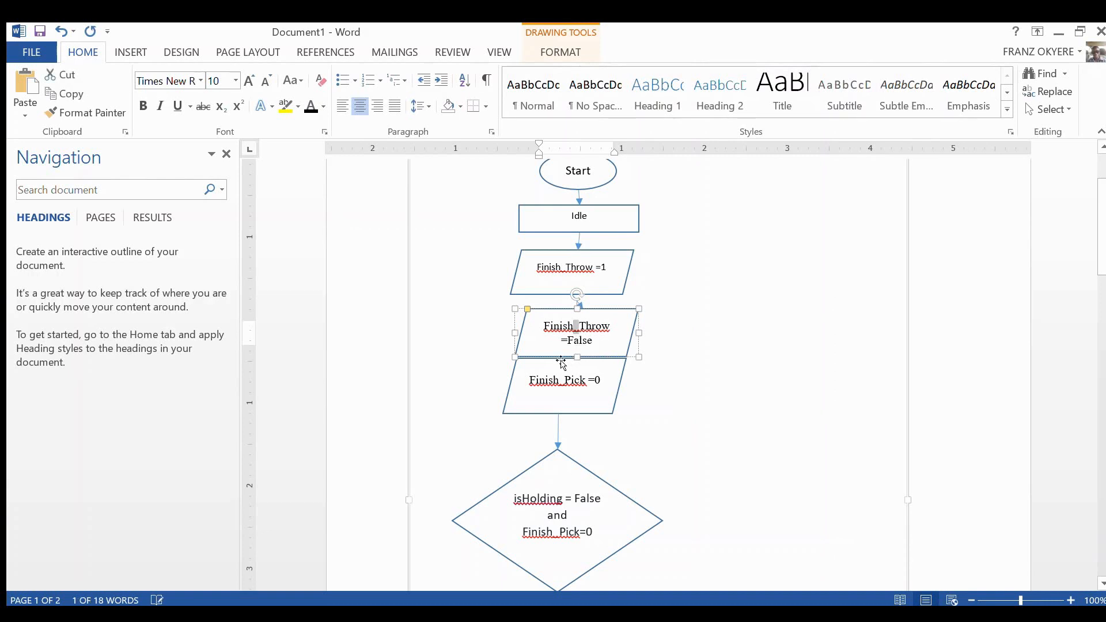
pyautogui.moveTo(614, 326); pyautogui.dragTo(544, 333)
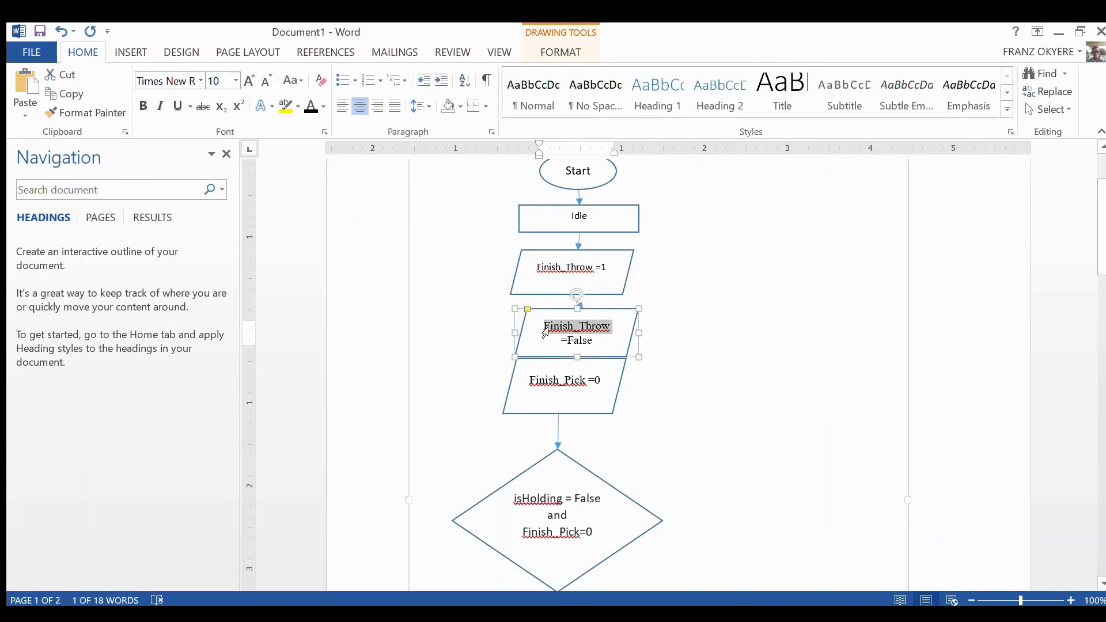
pyautogui.write('IsHoldin')
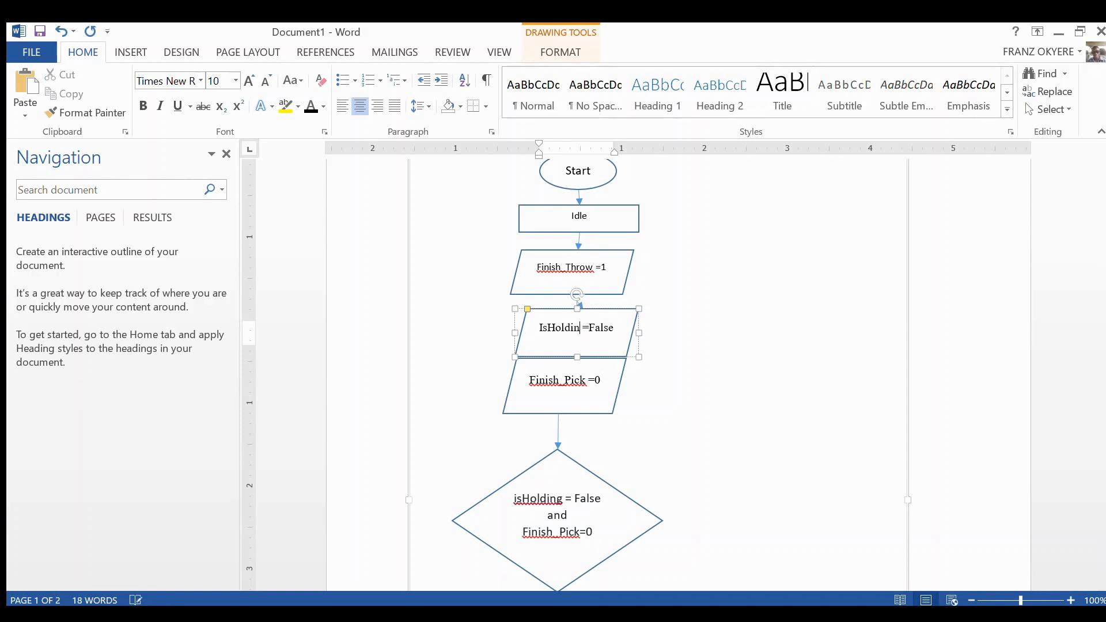
pyautogui.write('g')
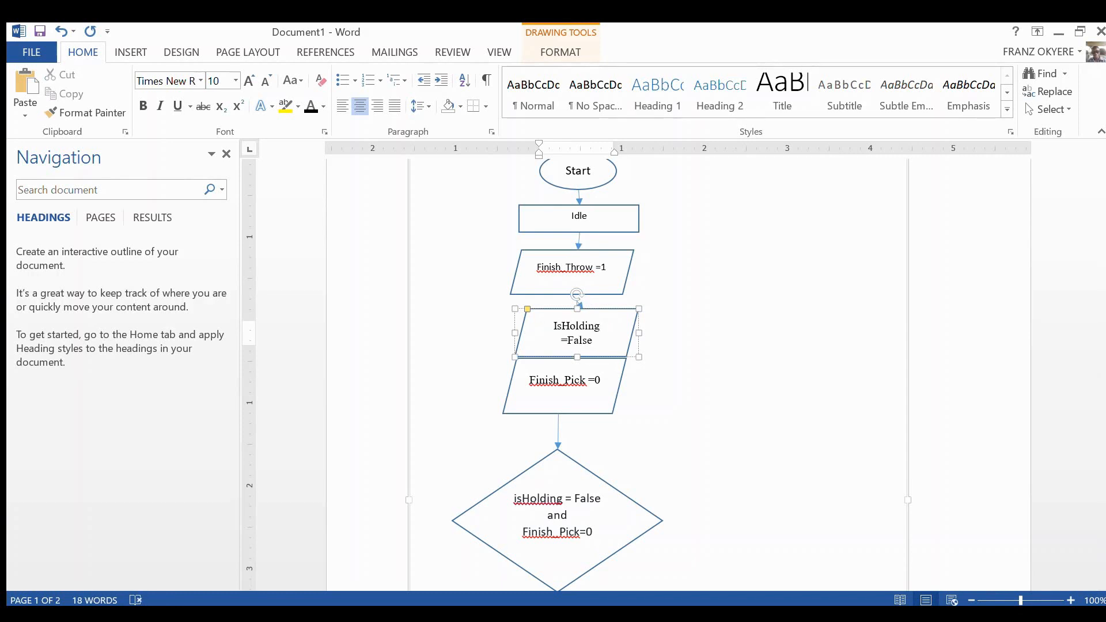
# Step: Move the Finish_Pick parallelogram down to leave a gap below the IsHolding parallelogram, and select the IsHolding shape
pyautogui.click(592, 414)
pyautogui.moveTo(593, 416); pyautogui.dragTo(594, 429)
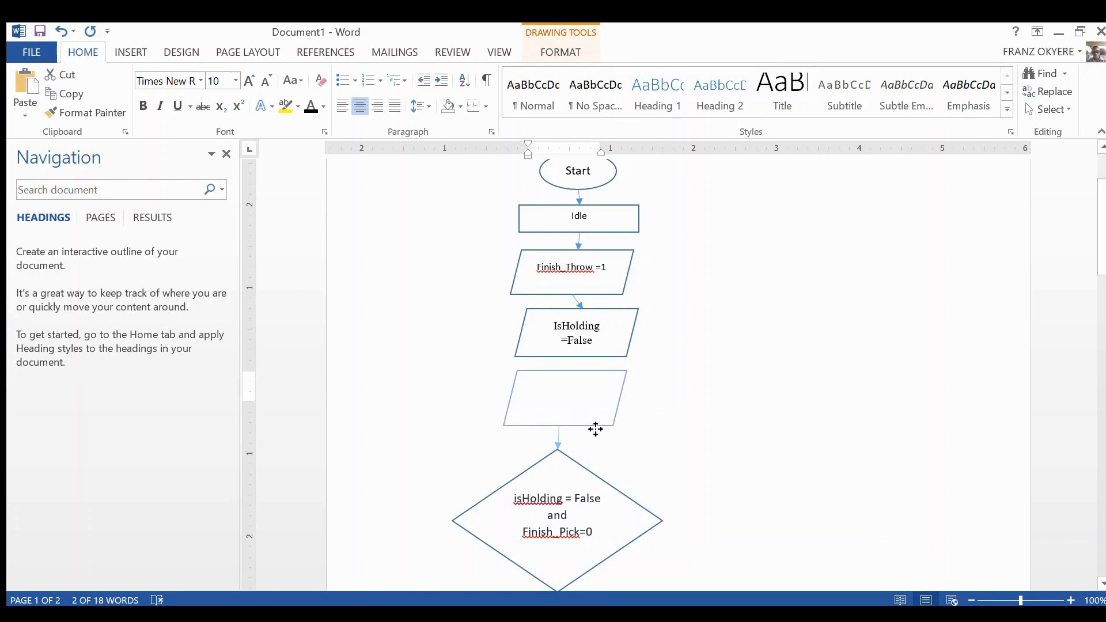
pyautogui.click(599, 359)
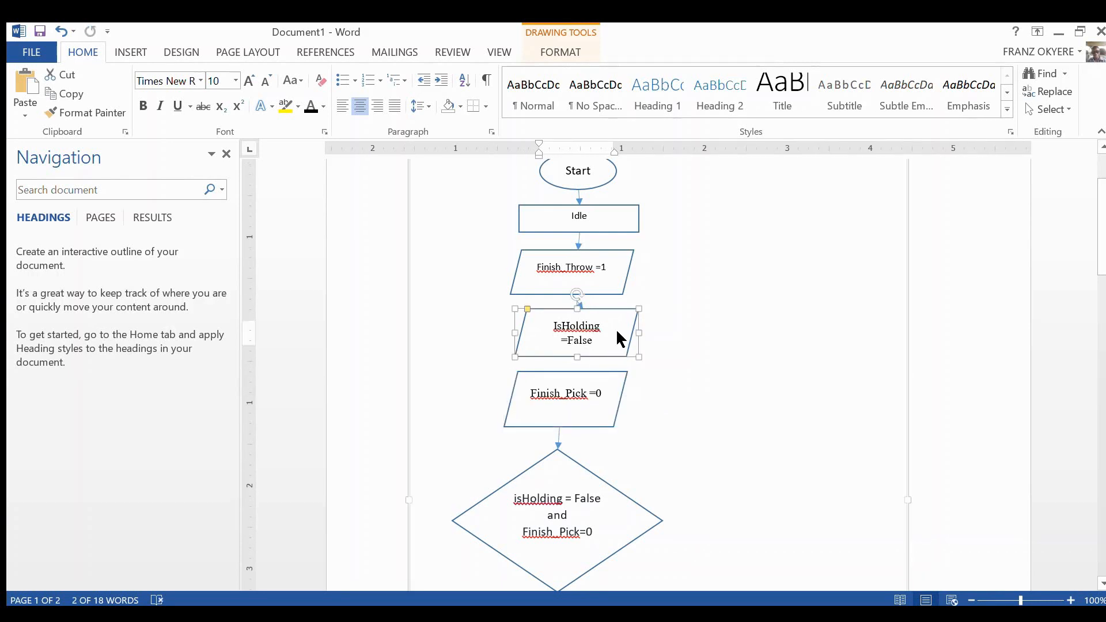